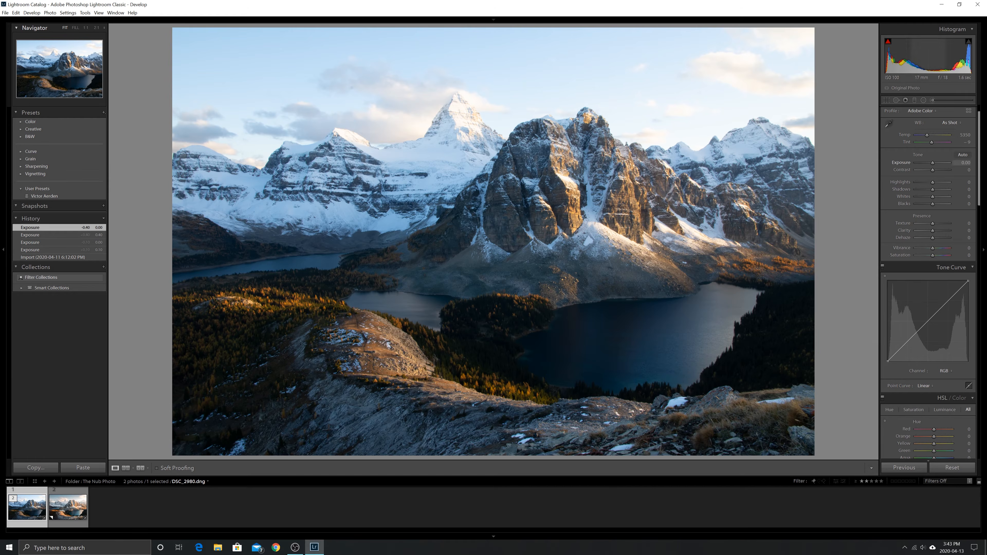
Balance the photo's tones with Exposure +0.50, Highlights −52, Shadows +44, Whites −60 and Blacks +43
left_click(933, 164)
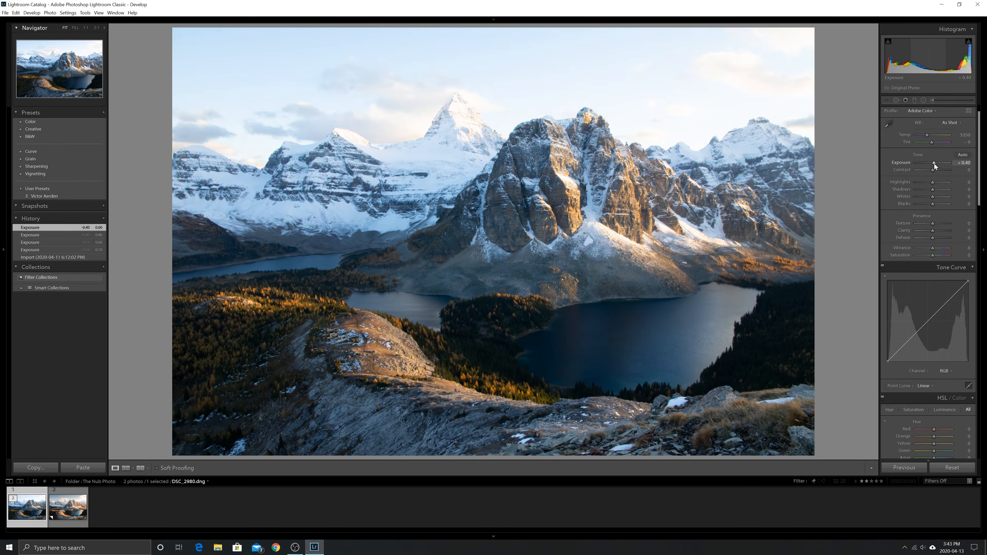
left_click_drag(932, 182, 923, 183)
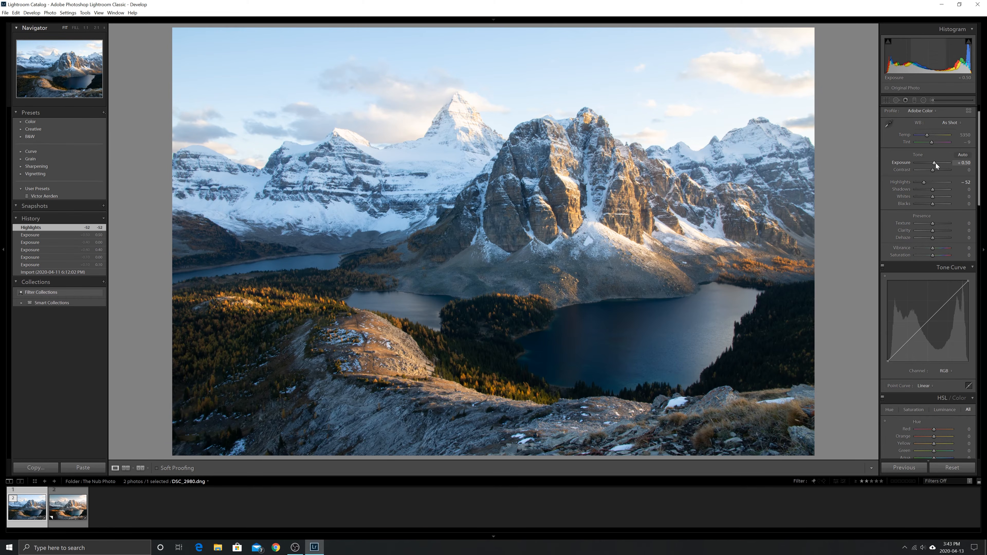
mouse_move(935, 189)
left_mouse_down()
mouse_move(922, 197)
mouse_move(939, 205)
left_mouse_up()
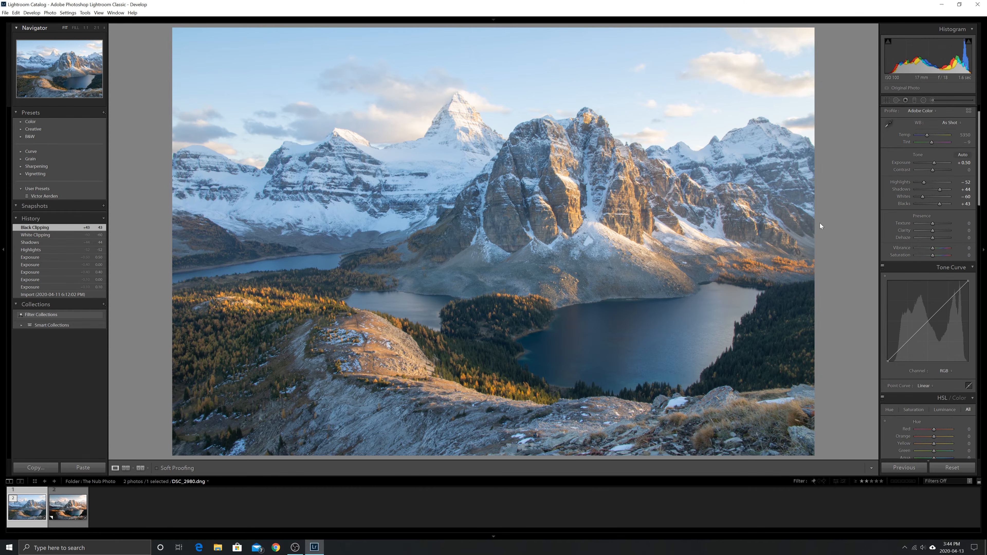
Inspect the lake and treeline up close, and enable chromatic aberration removal and lens profile corrections
left_click(726, 358)
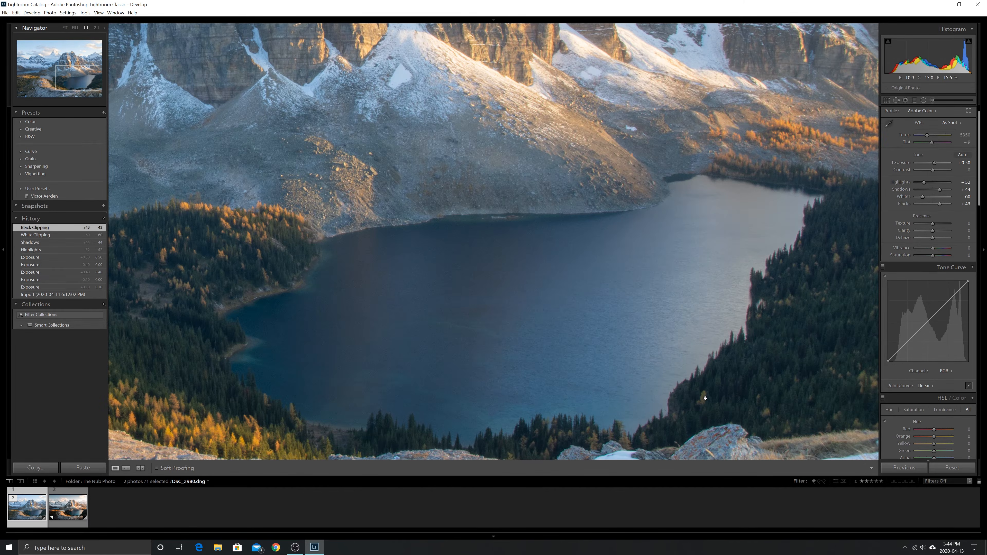
left_click_drag(710, 392, 657, 291)
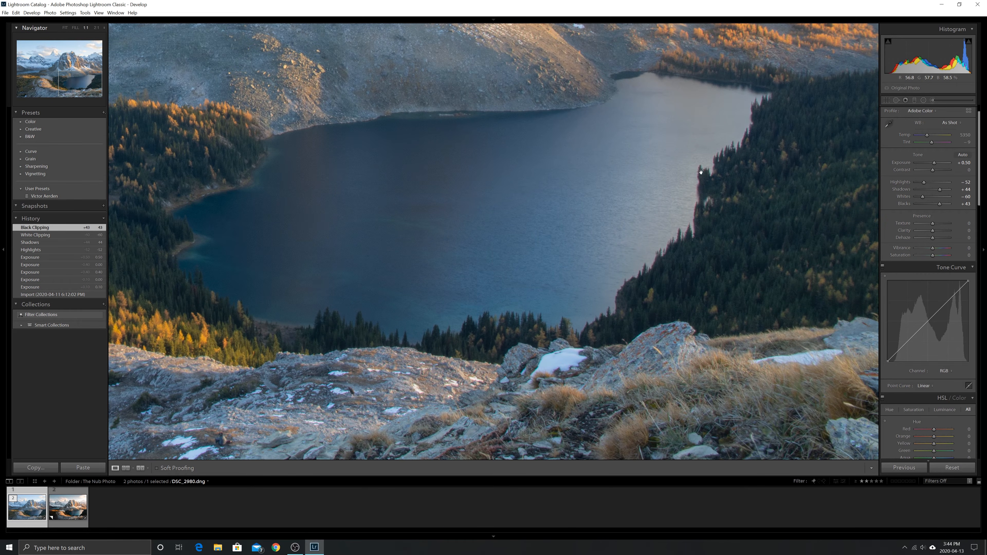
scroll(971, 304, "down", 10)
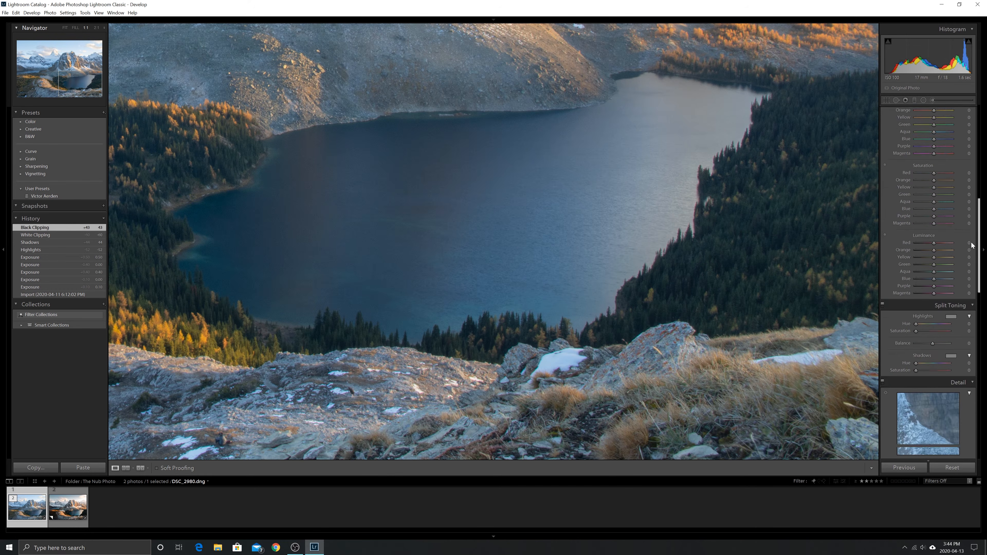
scroll(972, 303, "down", 3)
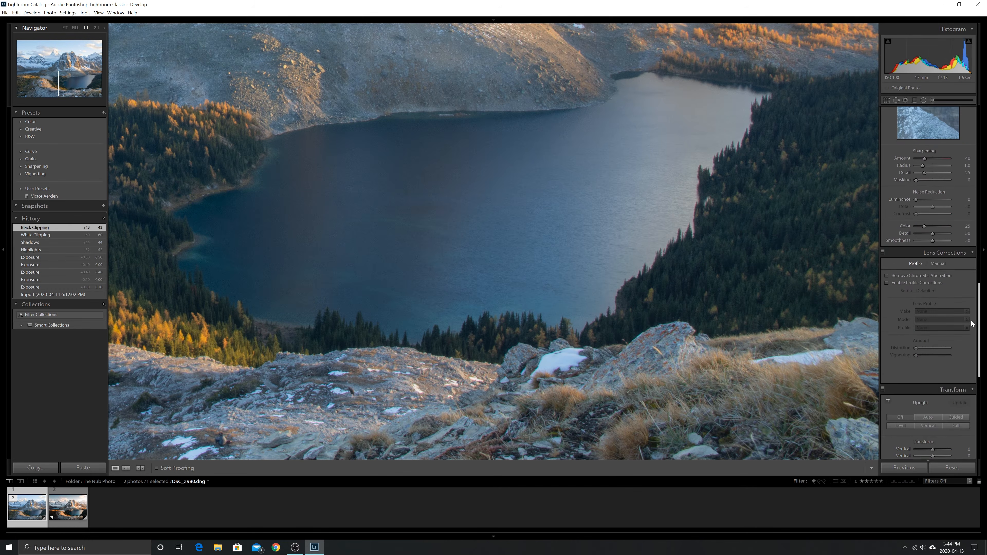
left_click(933, 274)
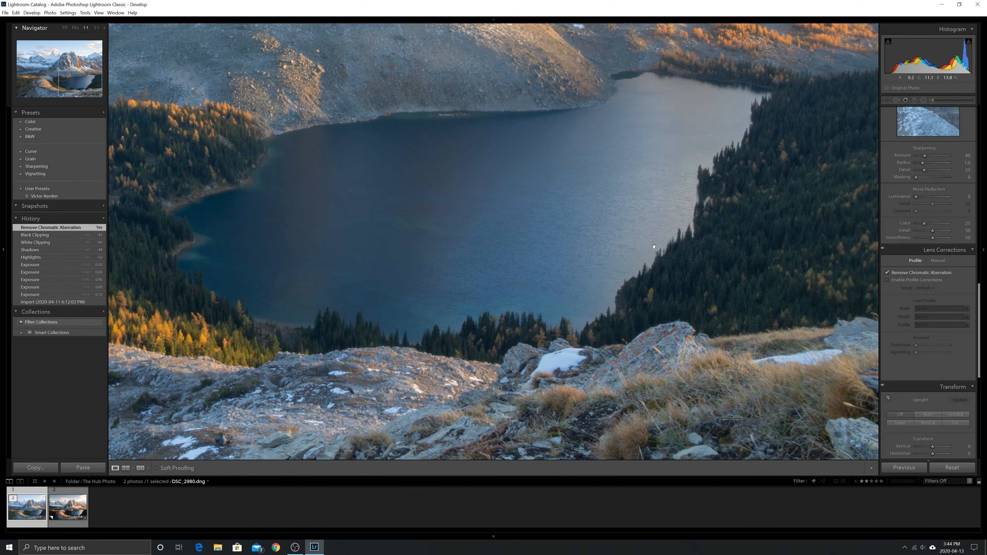
left_click(910, 280)
key("z")
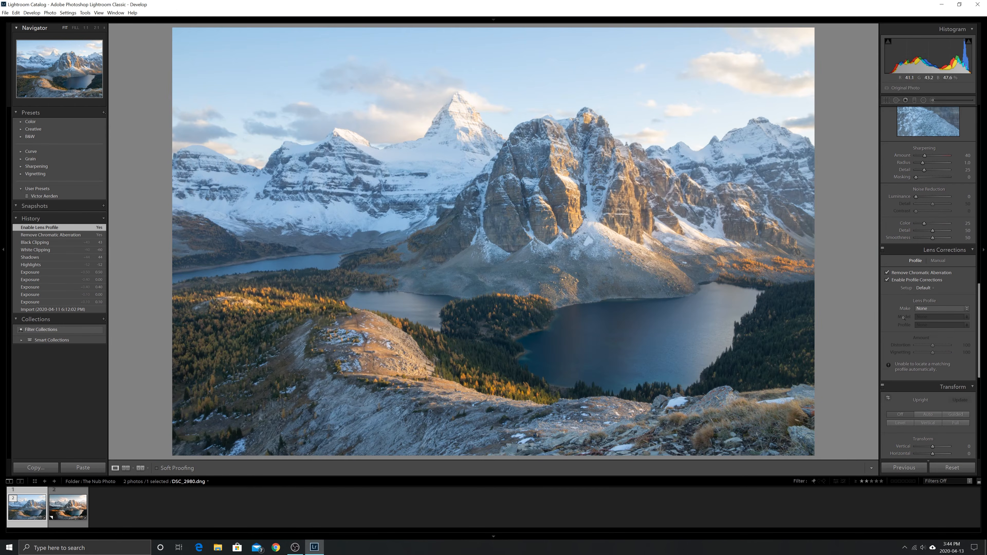
Apply the Sigma lens profile for the SIGMA 17-70mm F2.8-4.5 DC MACRO HSM and set its vignetting correction to 0
left_click(934, 308)
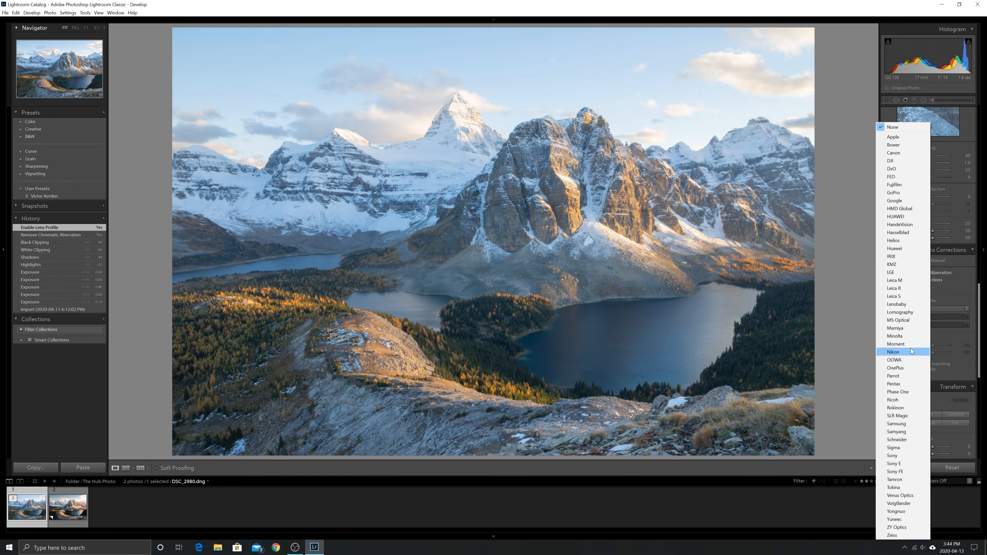
left_click(960, 260)
scroll(910, 245, "down", 1)
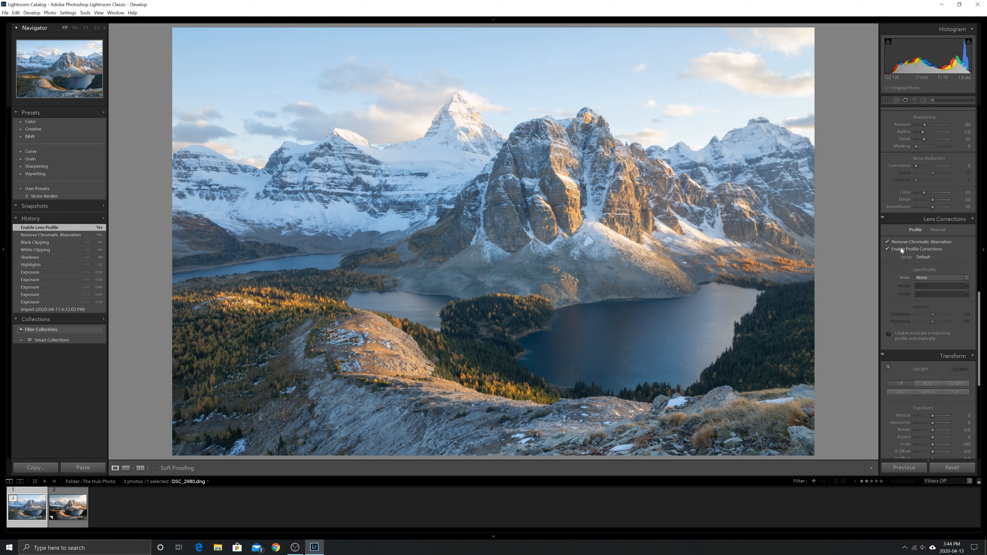
left_click(948, 277)
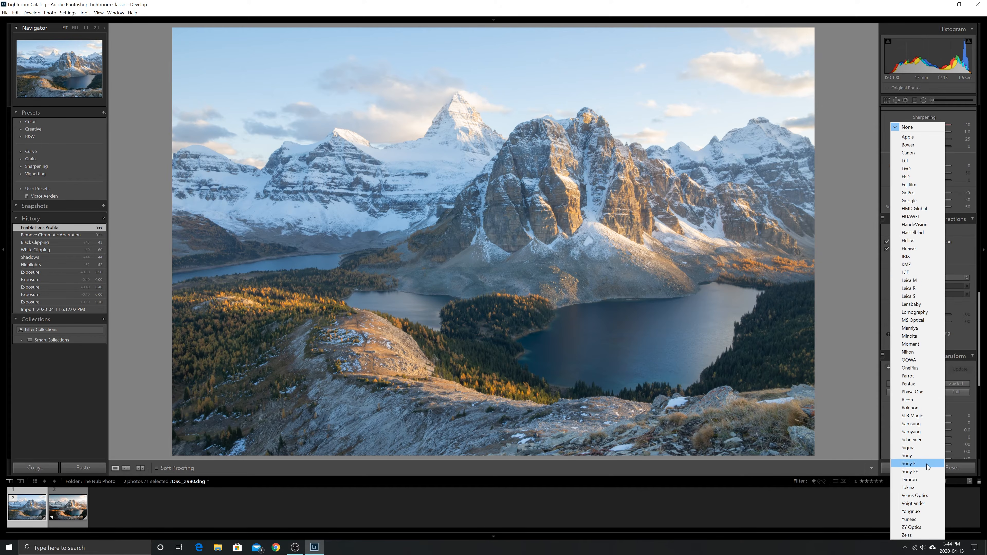
left_click(916, 448)
left_click(940, 286)
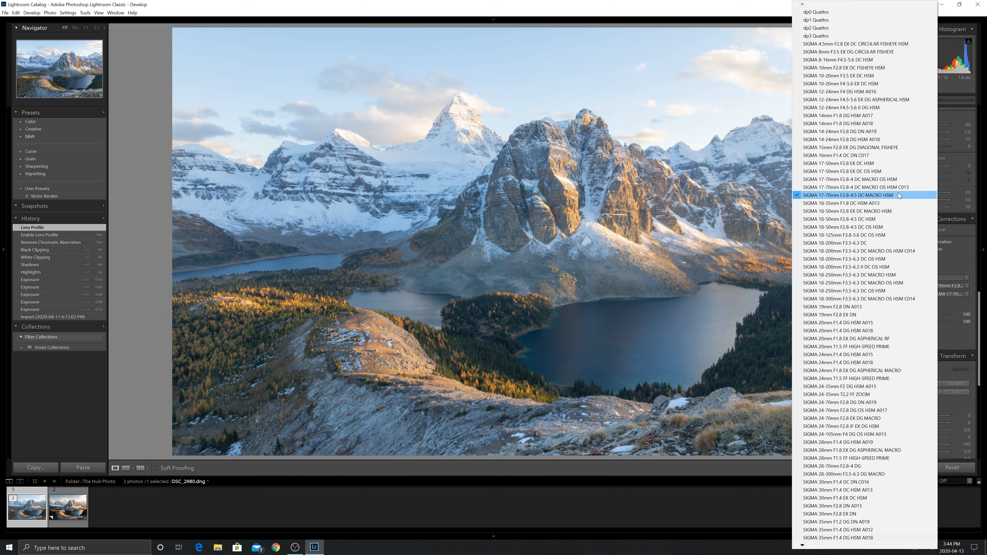
left_click(969, 264)
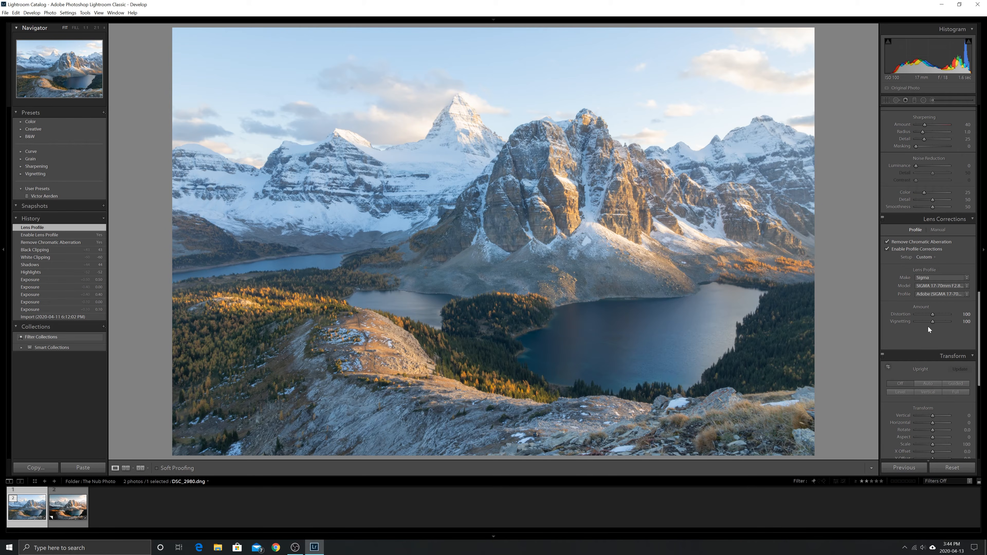
left_click_drag(869, 331, 866, 325)
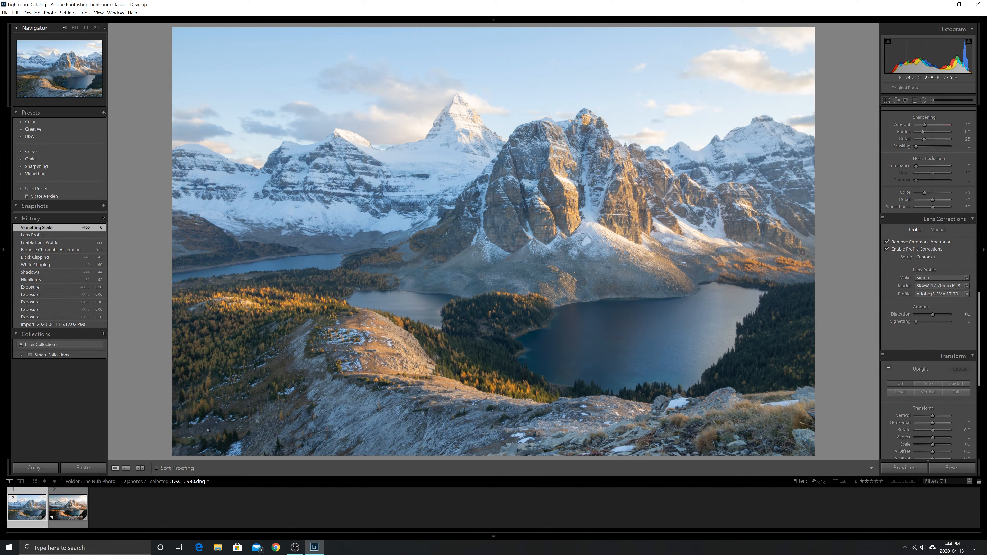
Start from the Auto white balance and fine-tune it to temperature 7000 and tint +1
left_click_drag(979, 325, 978, 134)
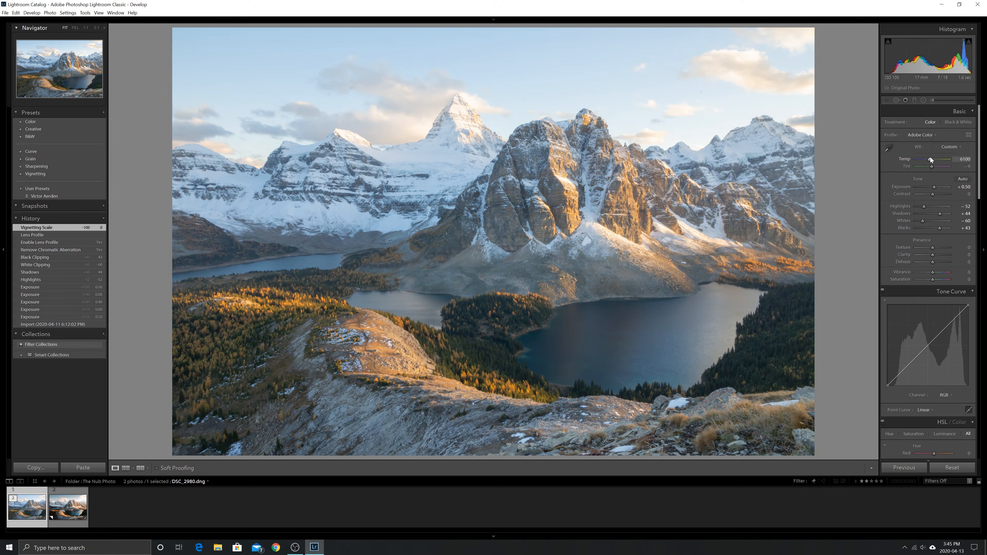
left_click(949, 147)
left_click(941, 166)
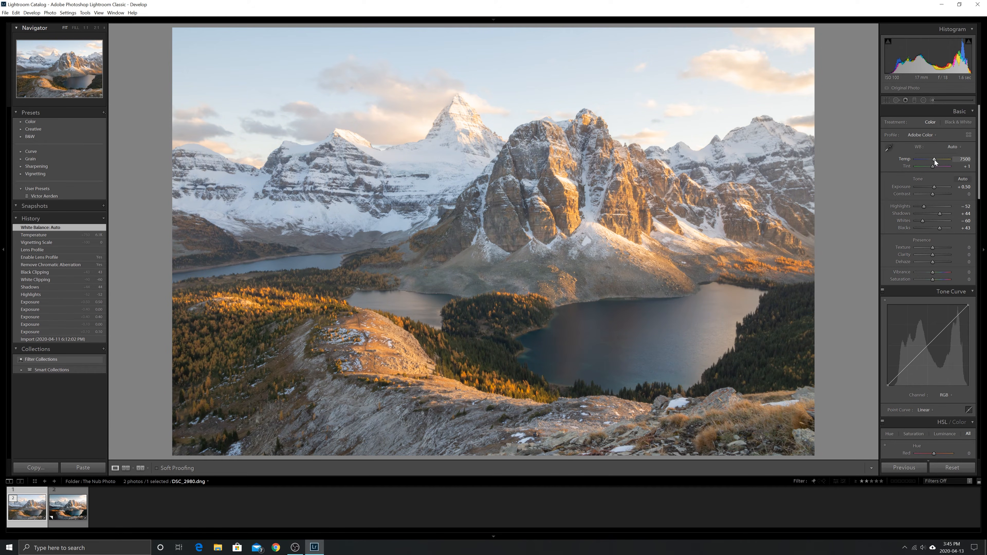
key("Down")
key("Down")
key("Down")
key("Down")
key("Down")
left_click(932, 166)
key("Up")
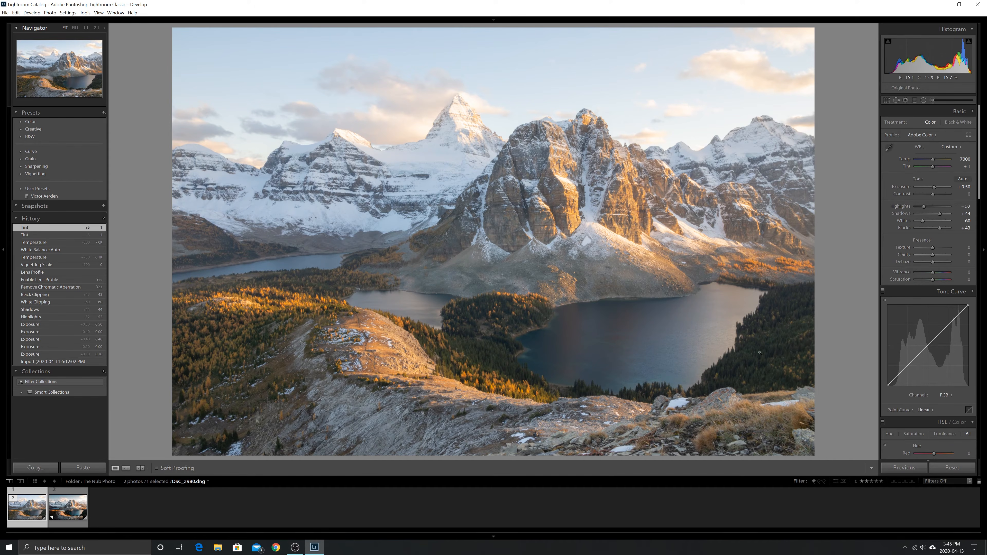
Try an S-shaped contrast curve on the RGB tone curve and flatten it back to linear
left_click_drag(979, 120, 976, 157)
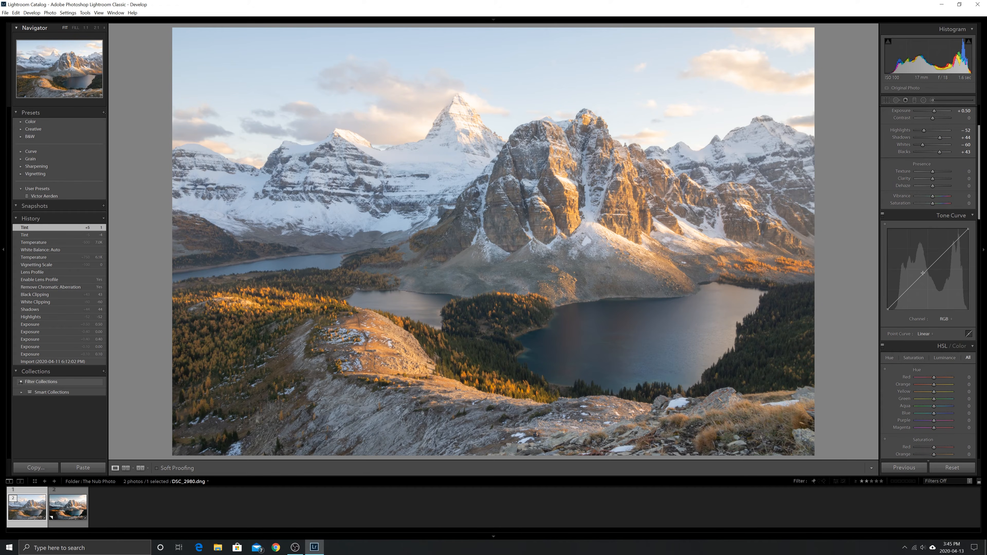
left_click_drag(914, 284, 912, 292)
left_click_drag(948, 251, 931, 266)
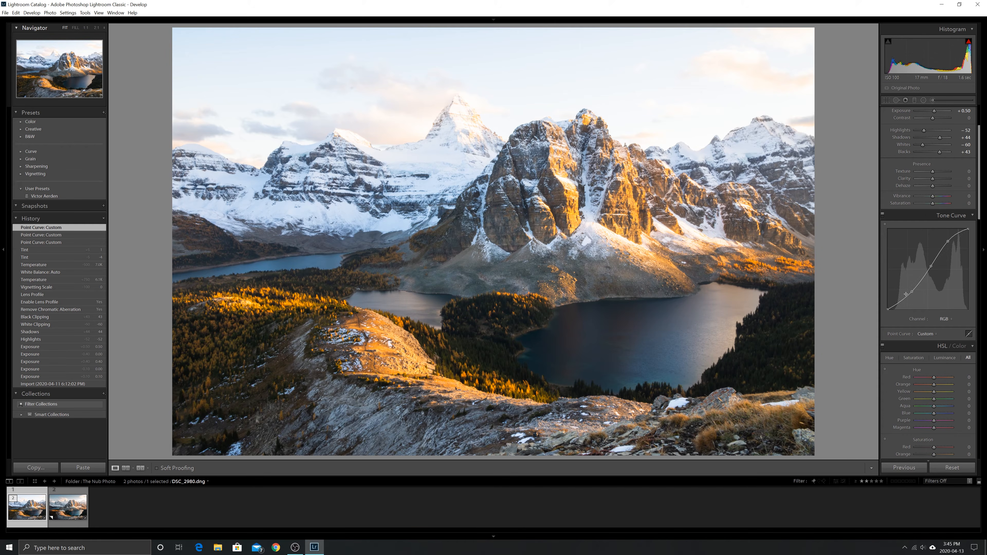
left_click_drag(912, 291, 932, 267)
double_click(932, 267)
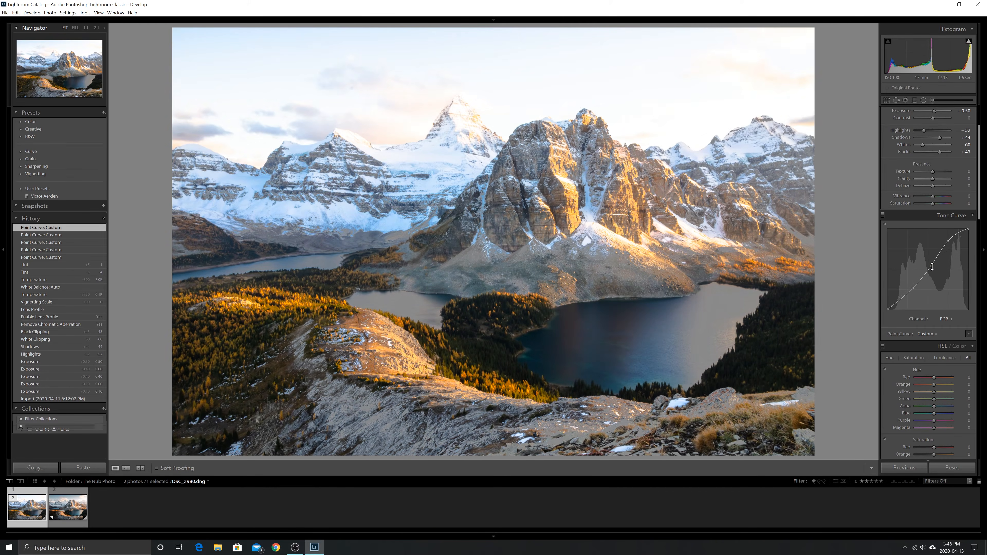
left_click_drag(928, 257, 950, 233)
right_click(933, 259)
left_click(960, 263)
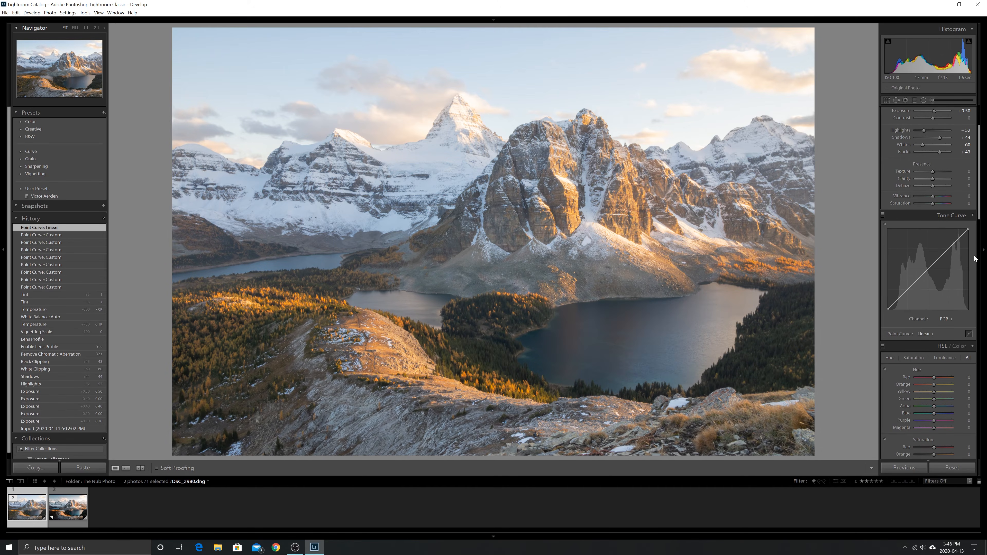
Anchor the midpoint of the red channel's tone curve and pull its shadow point down to about 31 / 23 %
left_click(952, 321)
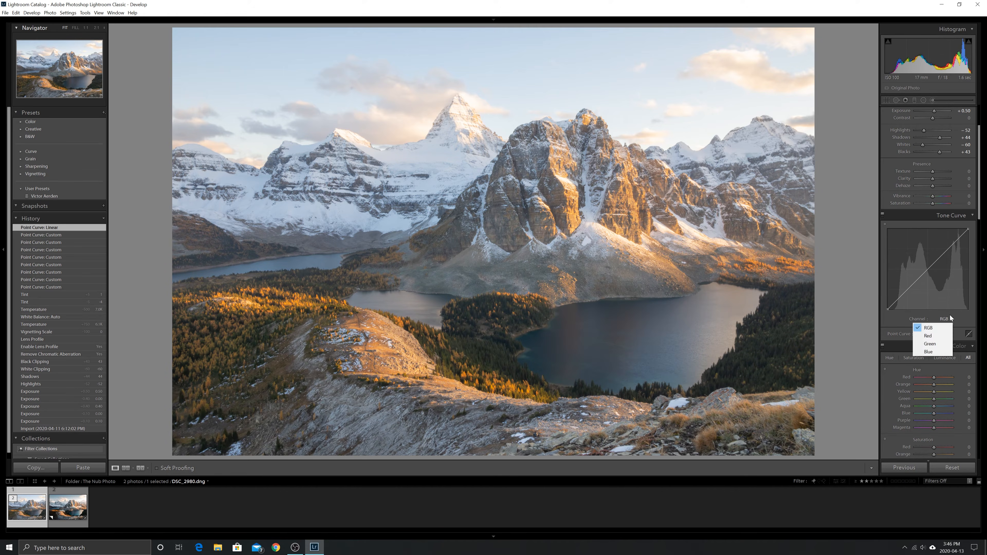
left_click(943, 335)
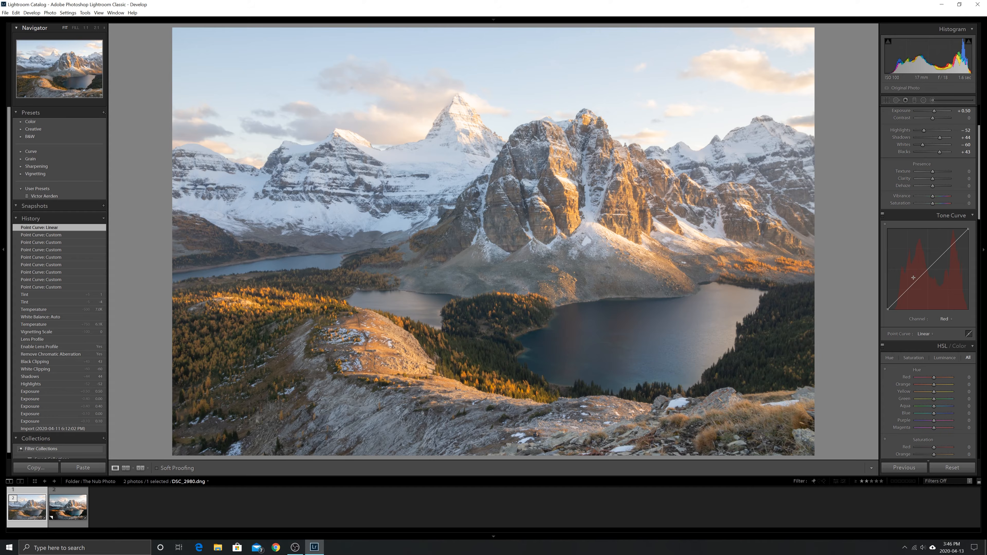
left_click(929, 270)
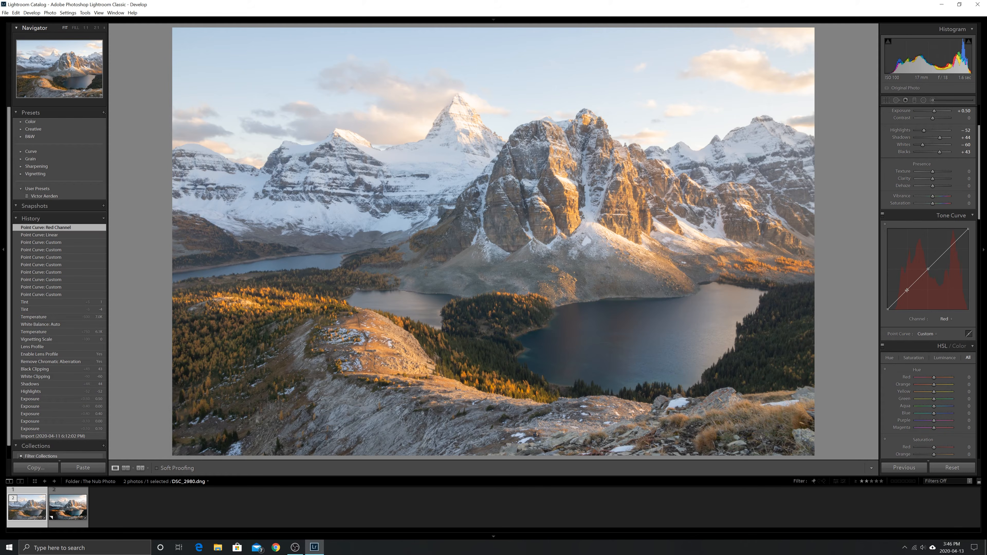
left_click_drag(907, 290, 913, 291)
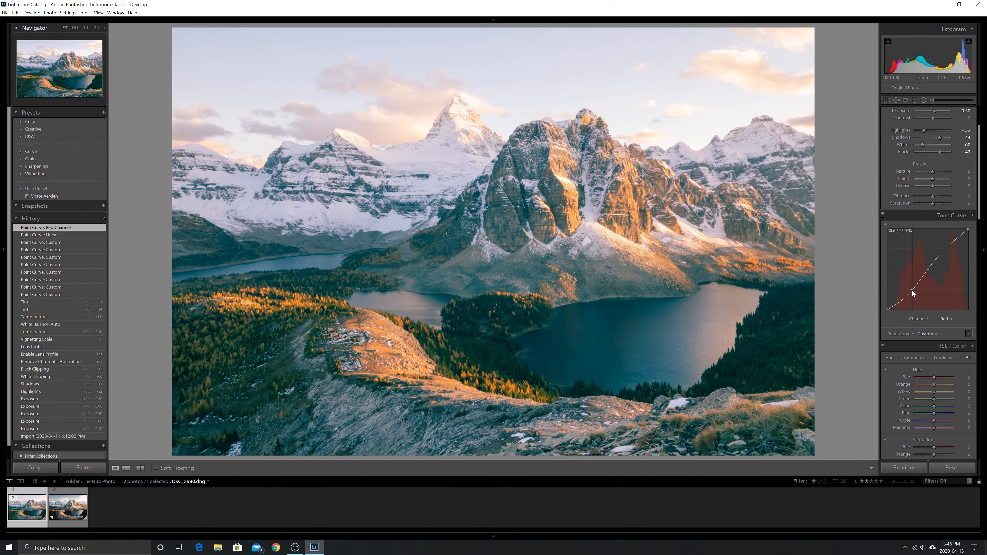
left_click_drag(912, 290, 912, 290)
Anchor the midpoint of the green channel's tone curve and lower its shadow point to about 30.6 / 24.7 %
left_click(948, 318)
left_click(931, 344)
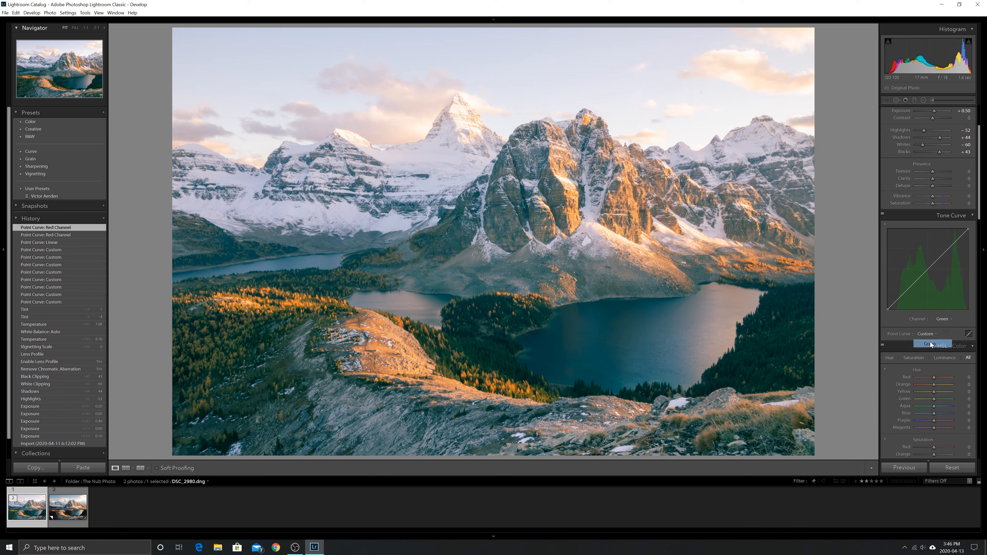
left_click(928, 268)
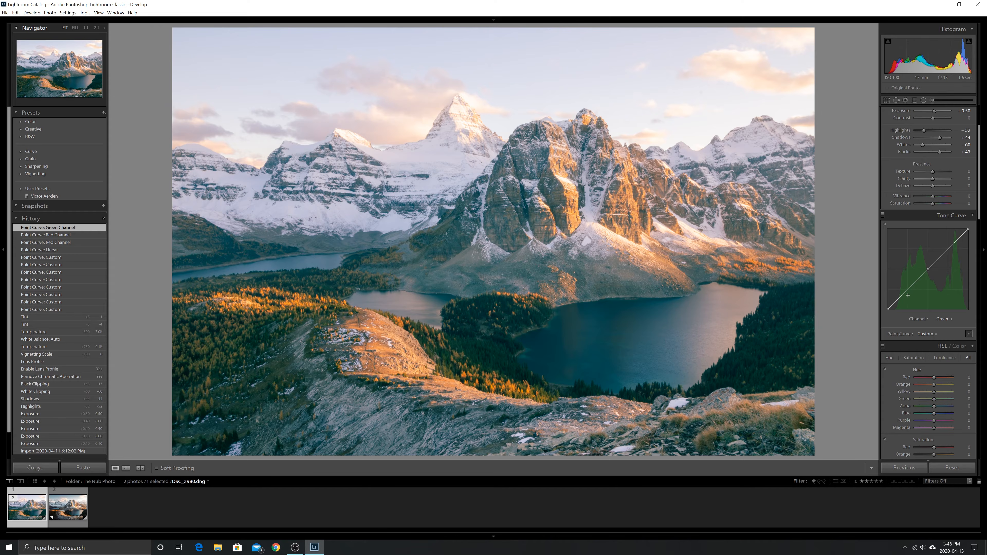
left_click_drag(908, 290, 912, 290)
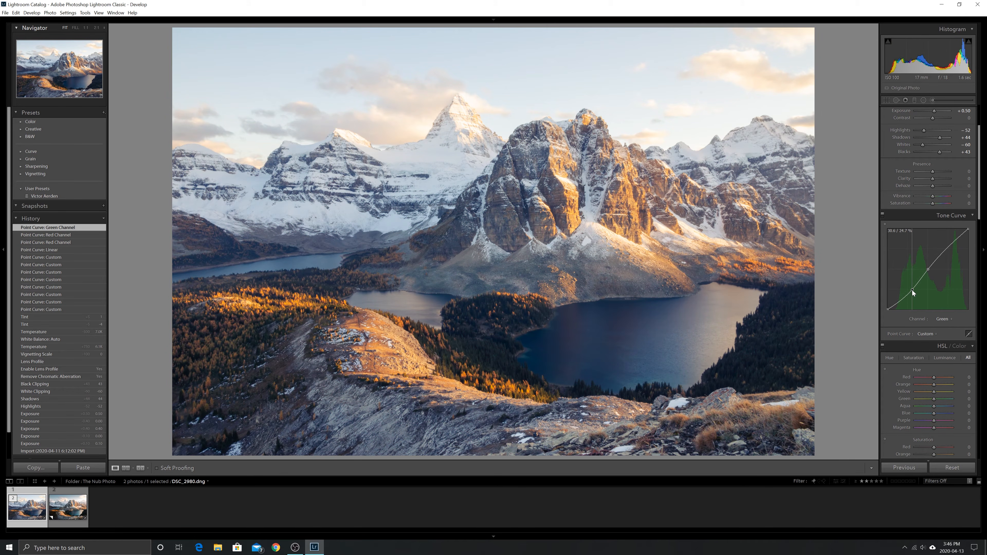
left_click_drag(913, 290, 912, 290)
Anchor the midpoint of the blue channel's tone curve and lower its shadow point to about 30 / 25 %
left_click(944, 319)
left_click(942, 352)
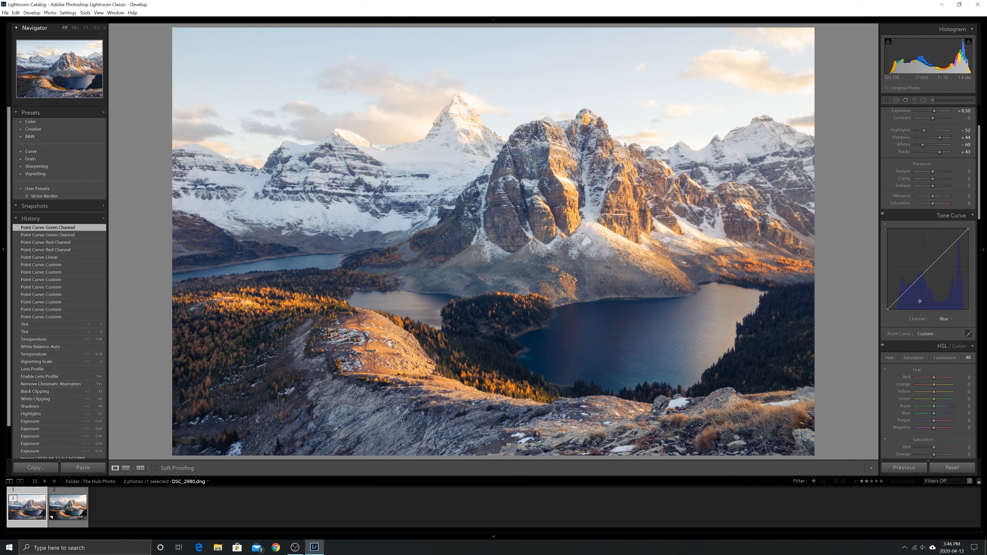
left_click(928, 270)
left_click(908, 291)
left_click_drag(913, 298, 912, 290)
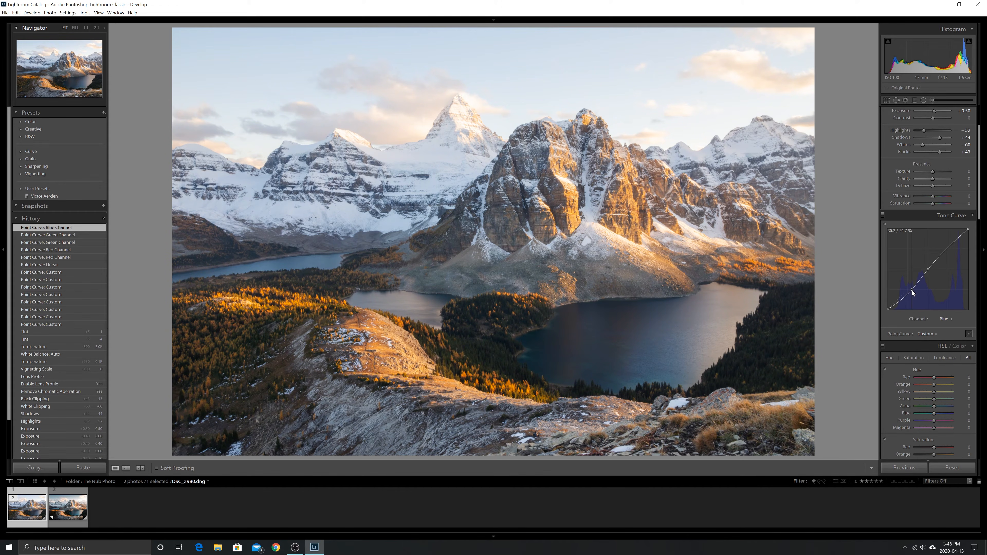
key("alt")
left_click_drag(912, 290, 916, 290)
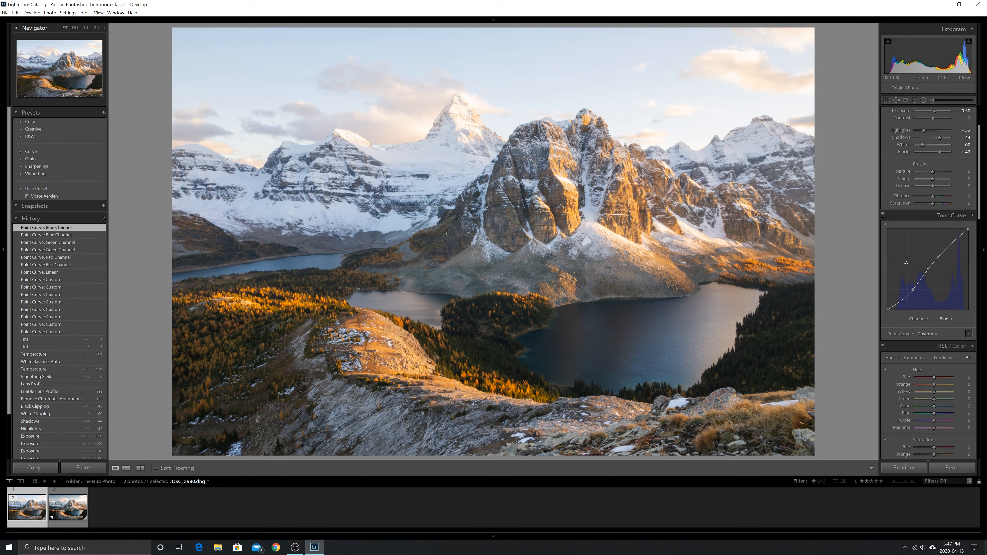
Fine-tune the shadow point of the green channel's tone curve to about 31.4 / 24.7 %
left_click(950, 321)
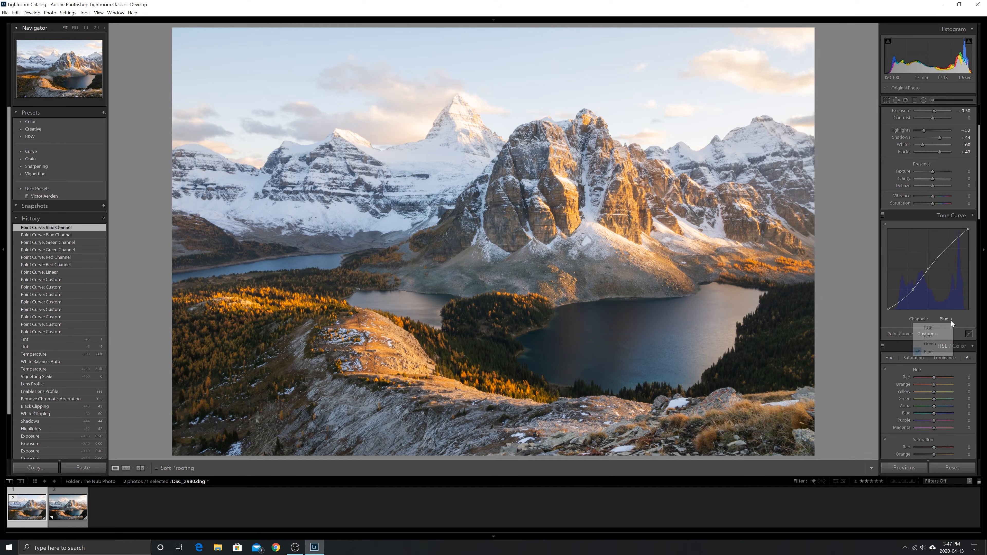
left_click(942, 344)
key("alt")
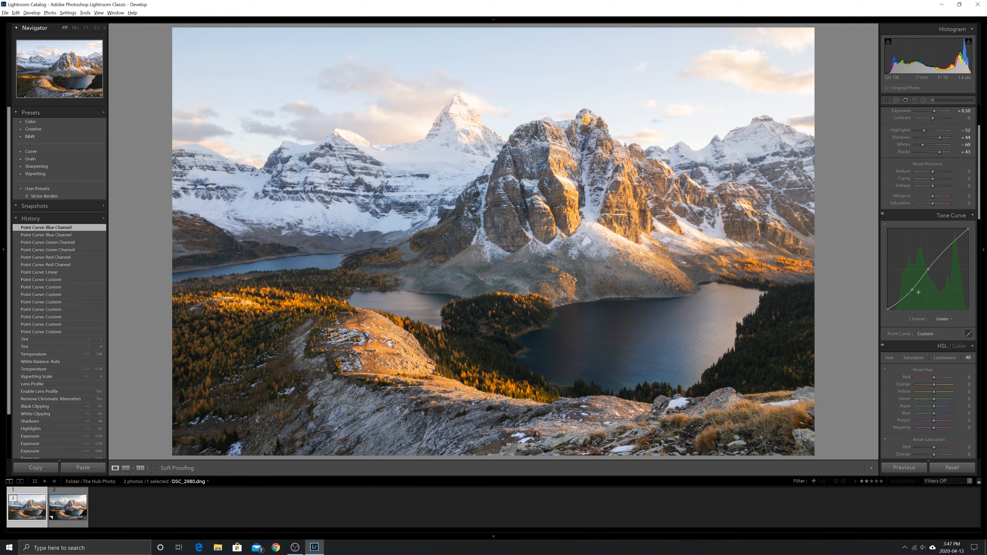
left_click_drag(912, 289, 915, 290)
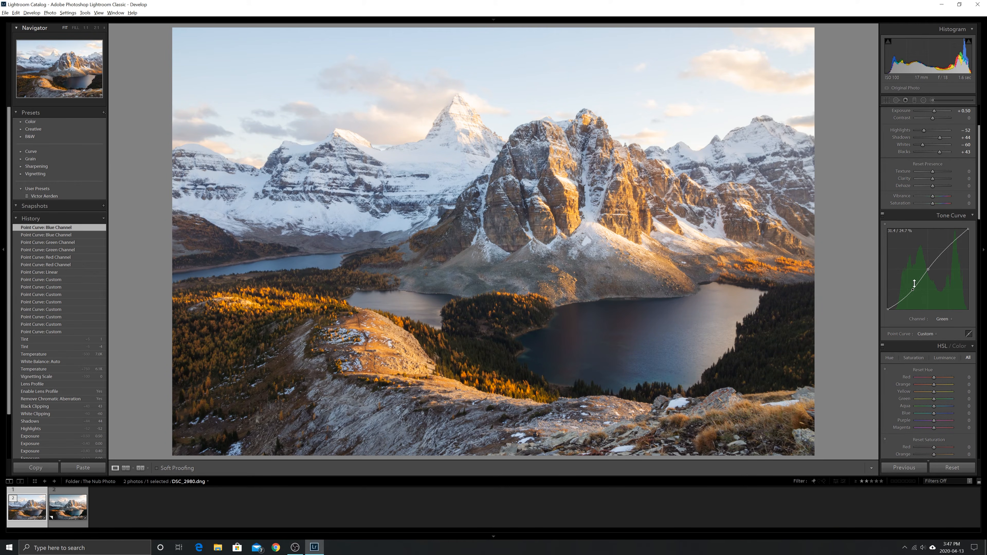
Try raising a highlight point on the red channel's tone curve and compare the photo with the tone curve off and on
left_click(942, 318)
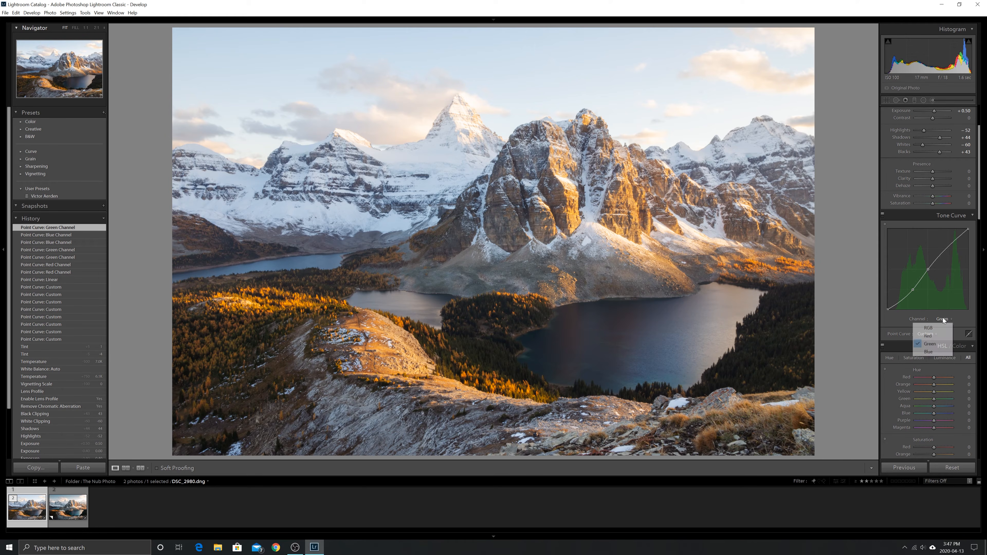
left_click(934, 333)
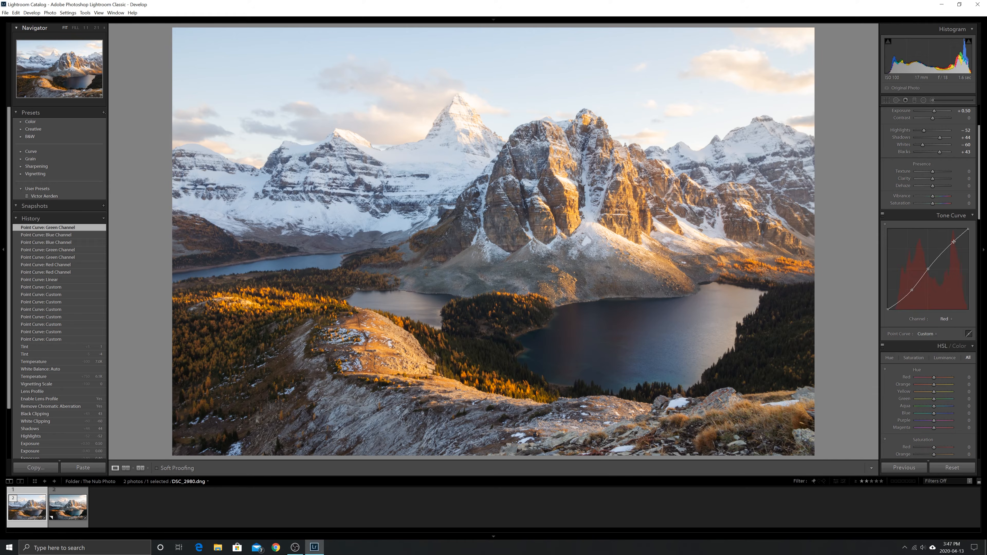
key("alt")
left_click_drag(953, 241, 955, 238)
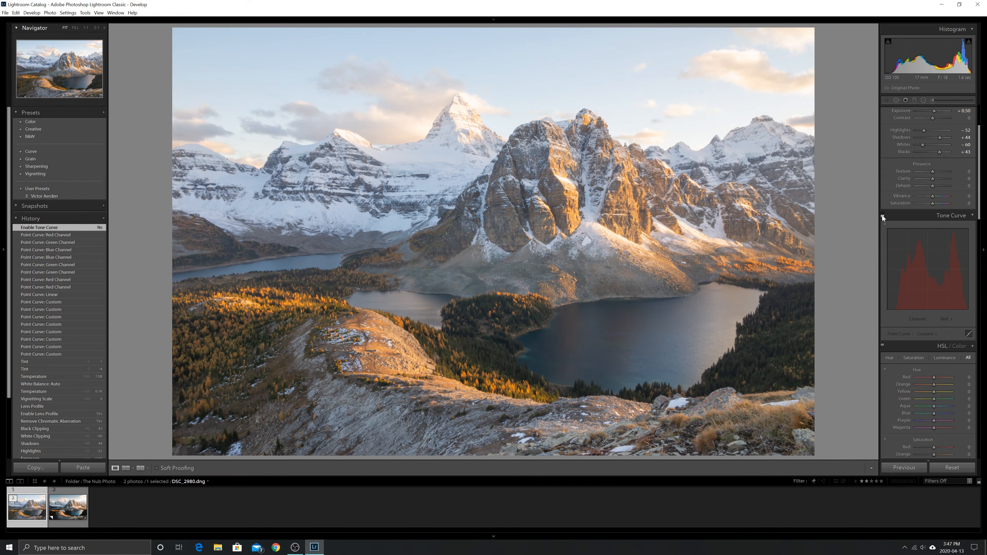
left_click(882, 216)
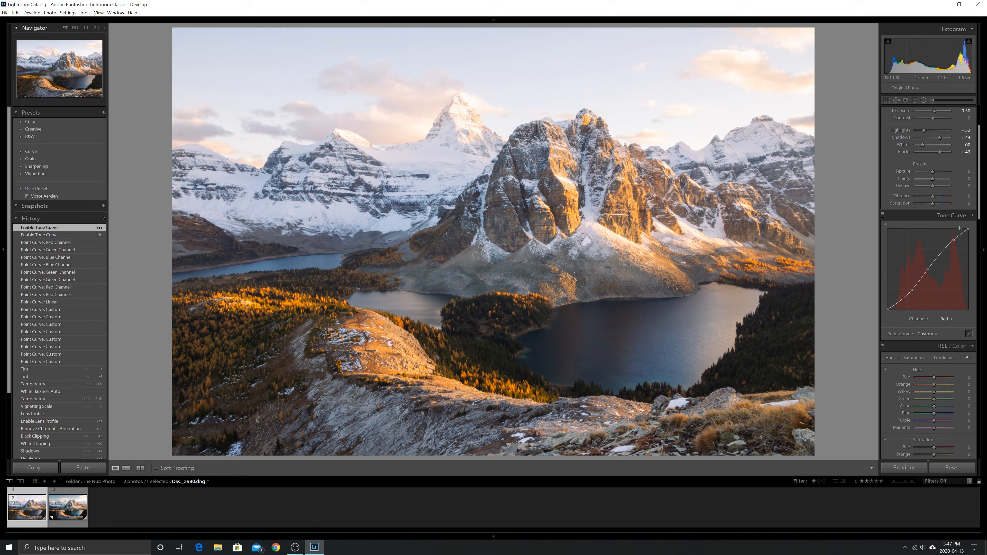
Slightly lift the shadows and lower the highlights on the RGB tone curve, adjust its midpoint, and compare the tone curve off and on
left_click(944, 319)
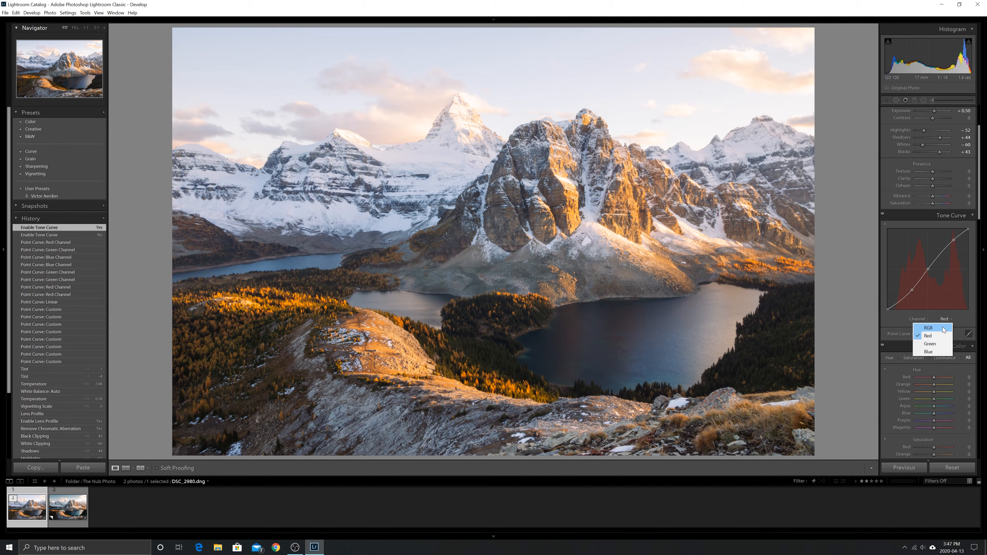
left_click(938, 327)
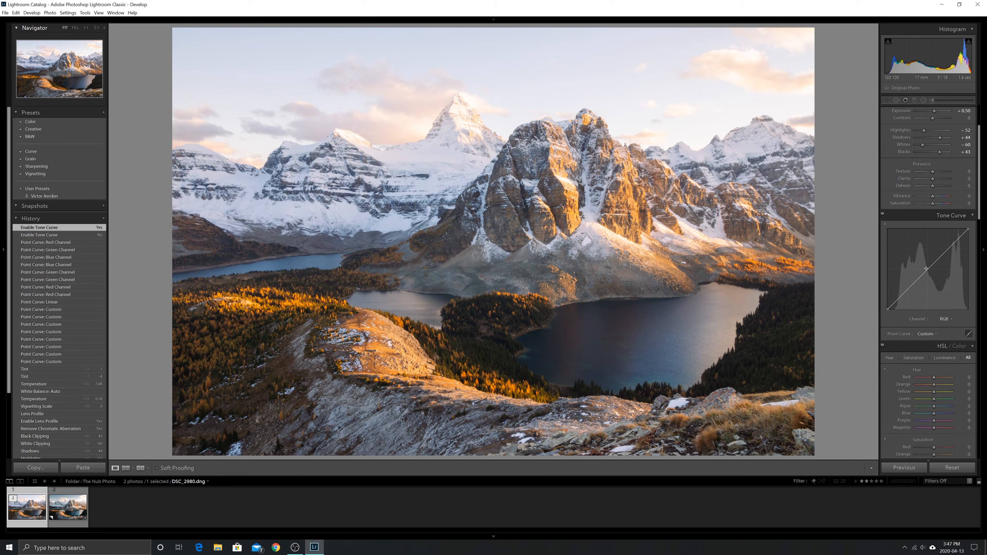
left_click_drag(908, 288, 908, 285)
left_click_drag(953, 242, 956, 243)
left_click_drag(929, 273, 927, 267)
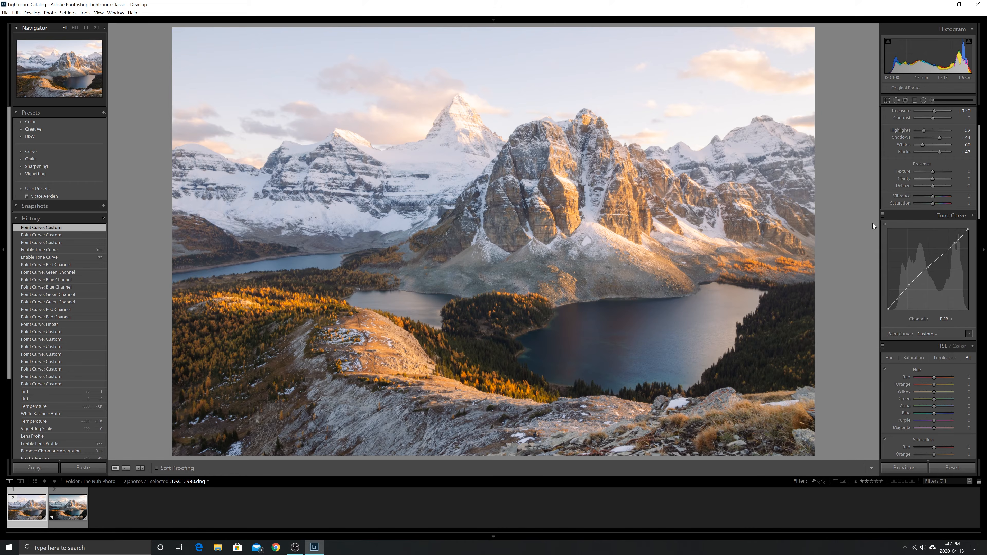
left_click(883, 214)
left_click(883, 215)
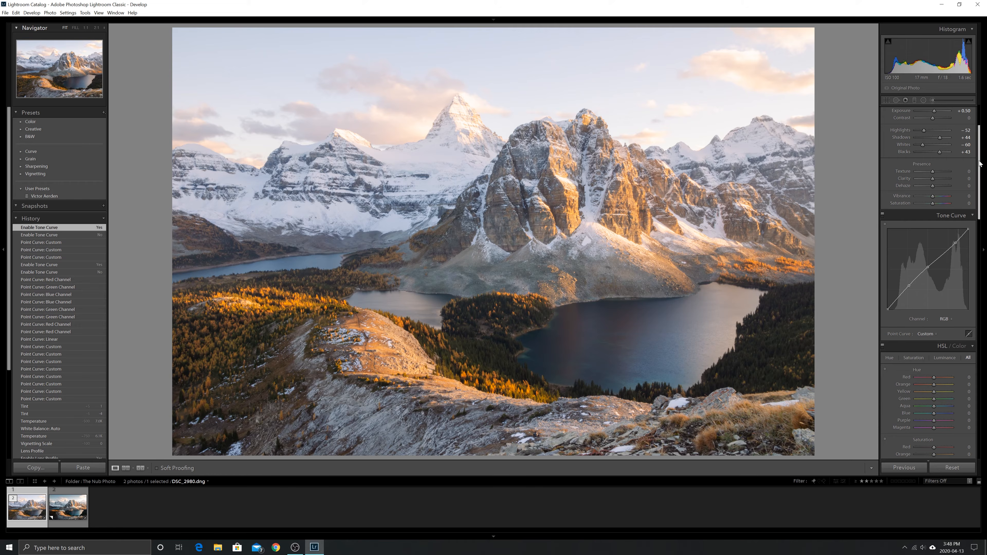
Remove the highlight point from the red channel's tone curve
left_click(945, 318)
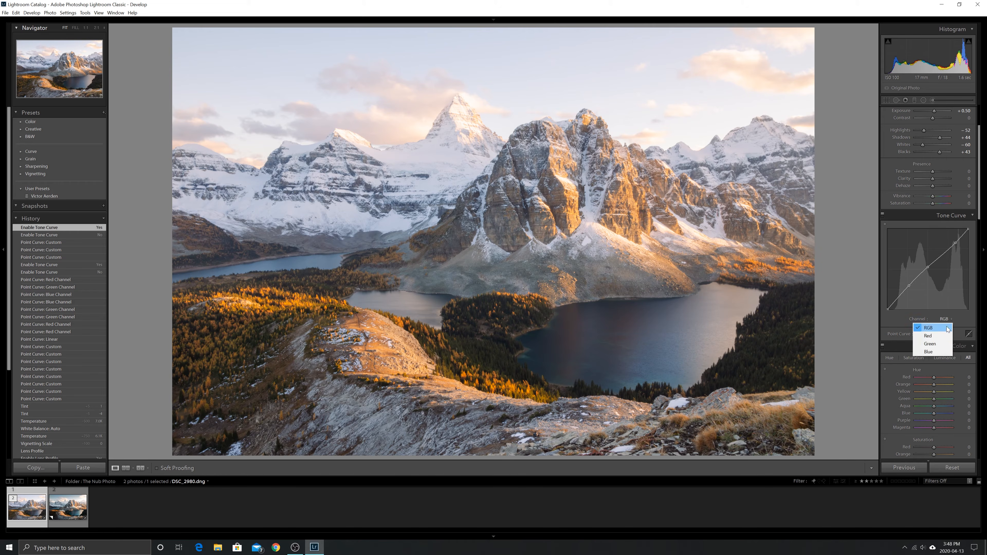
left_click(939, 334)
double_click(954, 240)
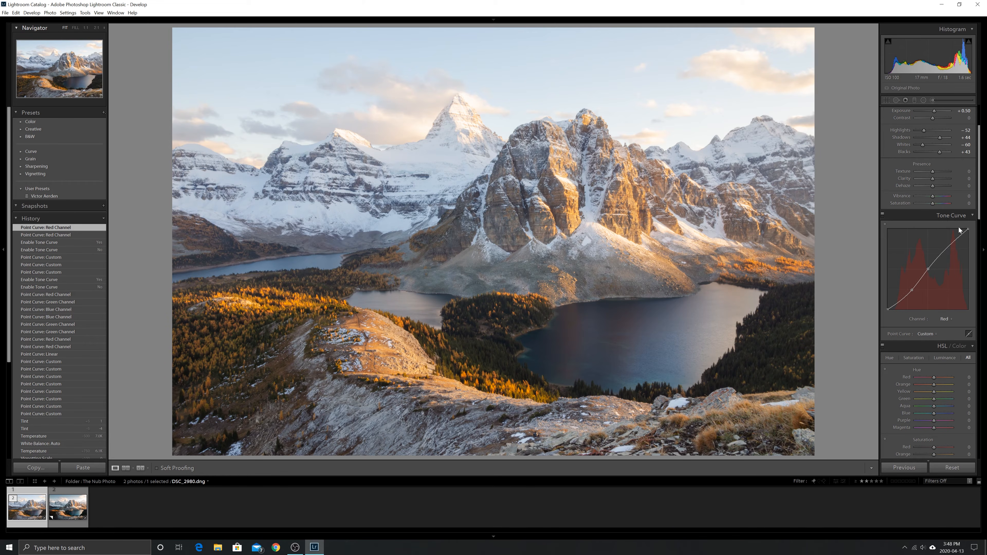
Set Whites to −2 and Blacks to −24 using the clipping preview, and compare the photo with its unedited version
left_click_drag(979, 190, 979, 153)
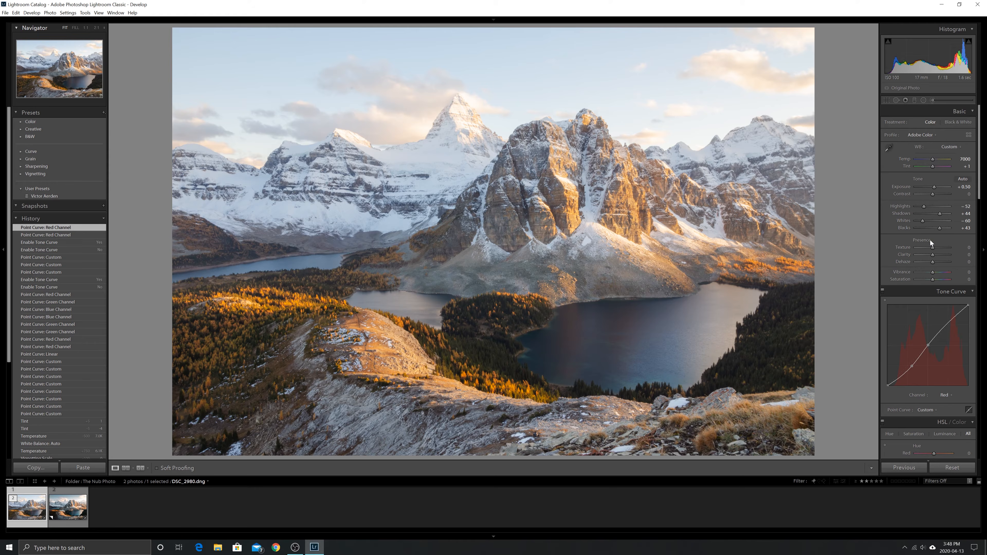
key("alt")
mouse_move(921, 222)
left_mouse_down()
mouse_move(939, 230)
mouse_move(928, 229)
left_mouse_up()
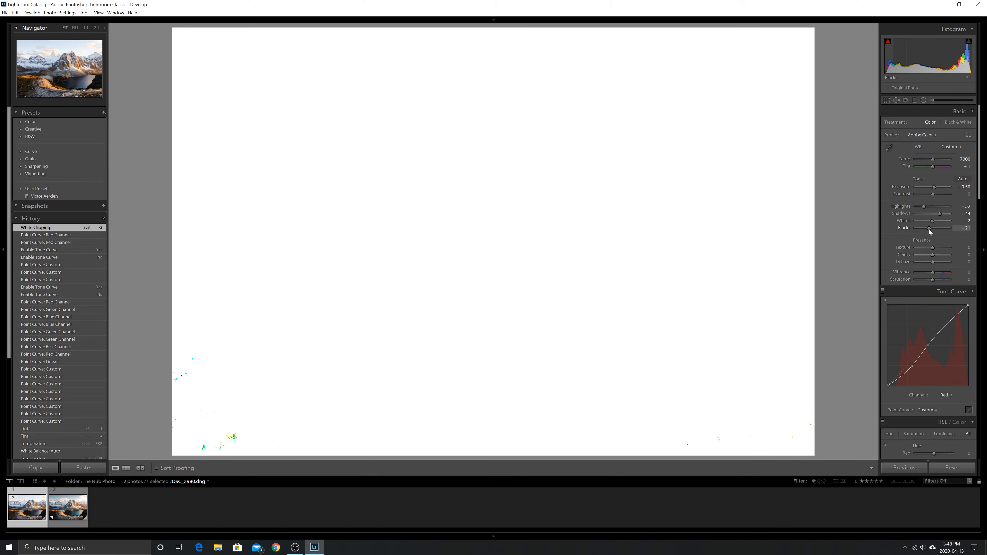
left_click_drag(928, 229, 929, 229)
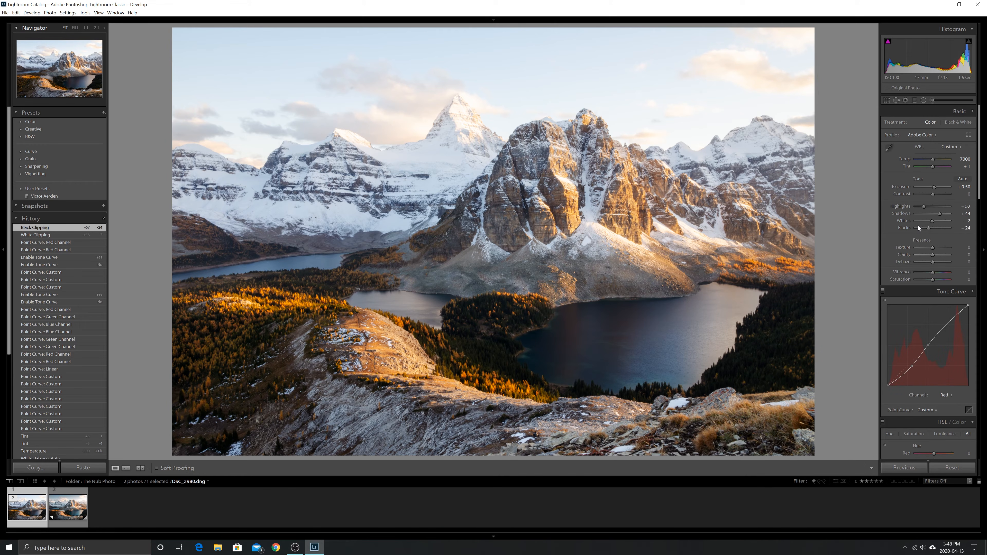
key("backslash")
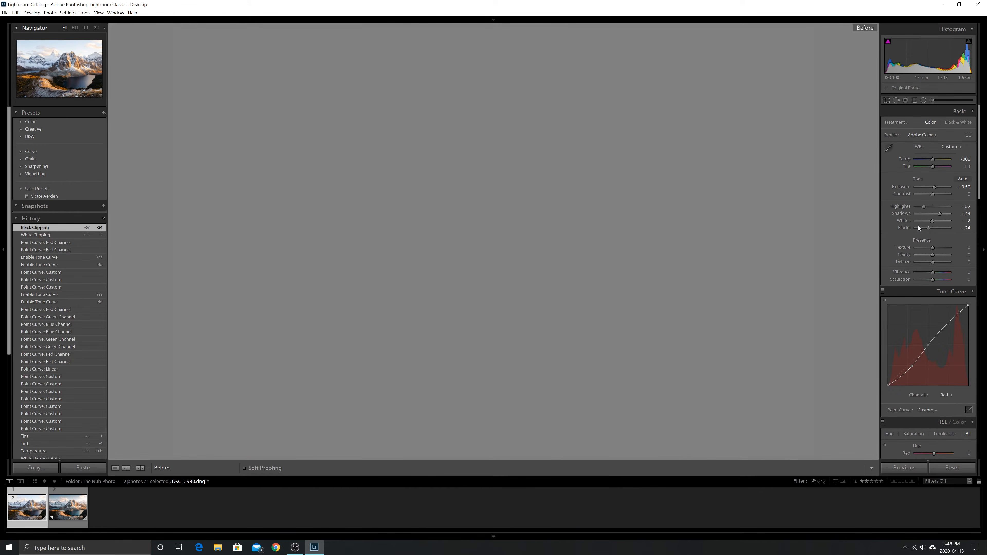
key("backslash")
key("backslash")
key("backslash")
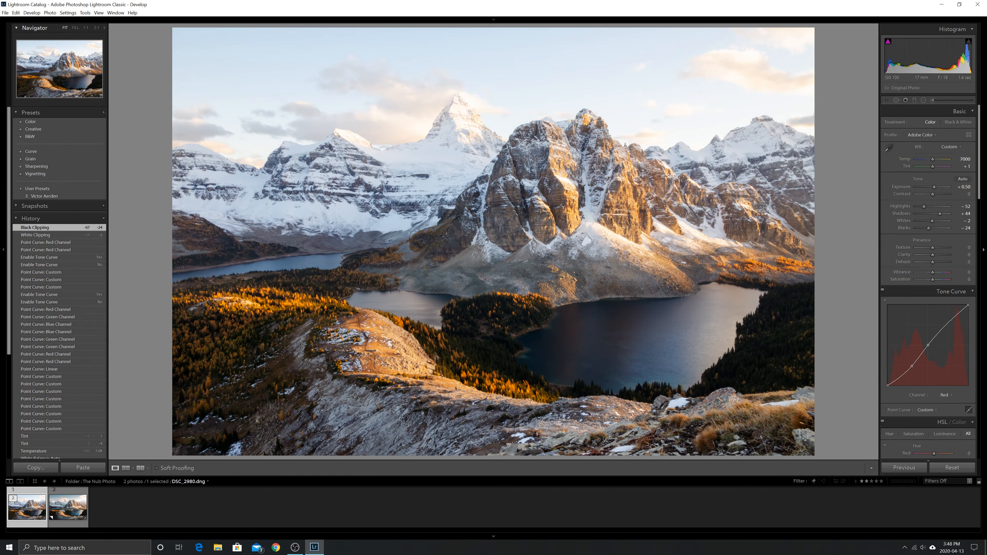
Set the white balance Tint to −4 and lower the overall Saturation to −13
left_click_drag(935, 168, 933, 167)
key("Up")
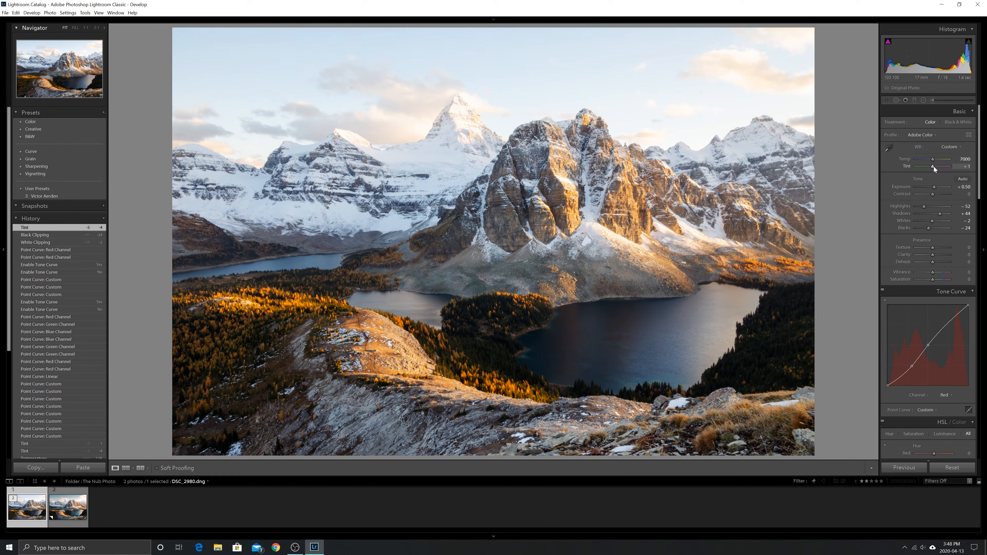
key("Down")
left_click_drag(978, 156, 978, 157)
scroll(968, 181, "down", 4)
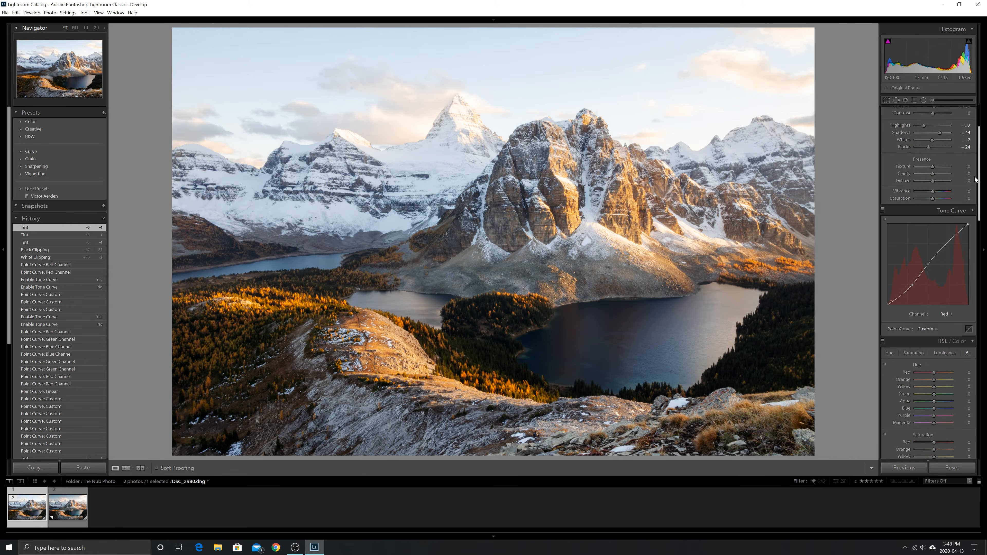
left_click_drag(933, 198, 930, 198)
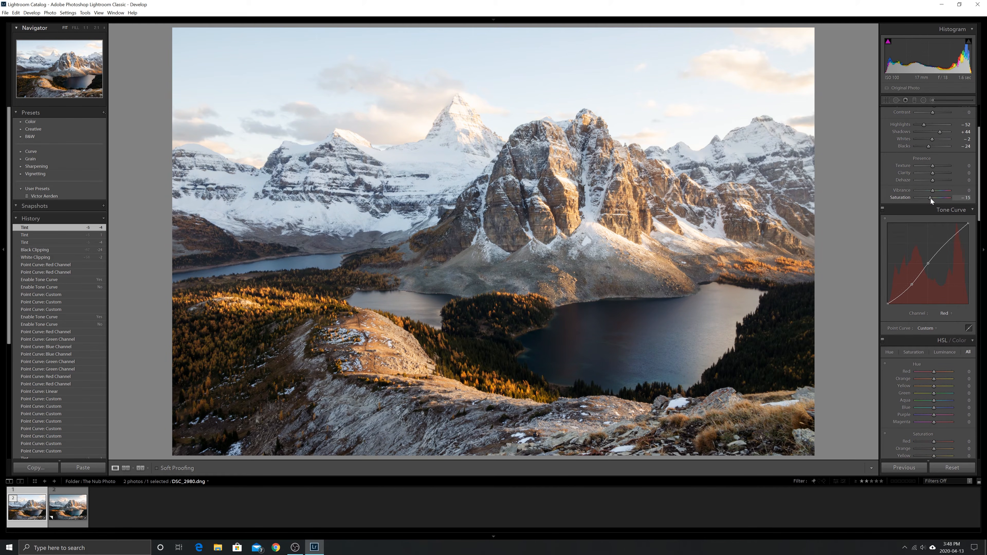
left_click_drag(930, 198, 930, 198)
In the Calibration settings, try the Green Primary hue at +100, settle on +19, and set its saturation to +15
scroll(980, 171, "down", 1)
left_click_drag(978, 170, 975, 412)
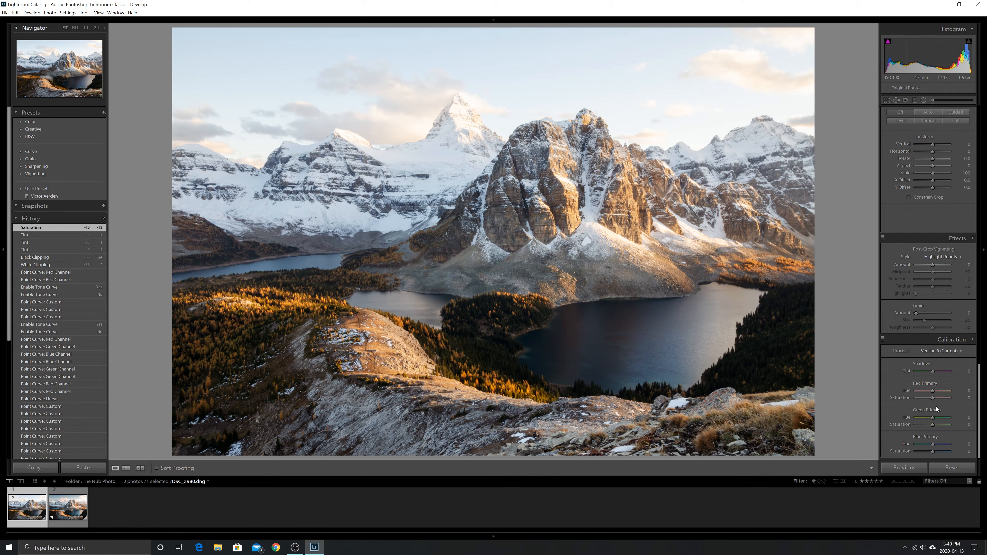
left_click_drag(936, 420, 960, 421)
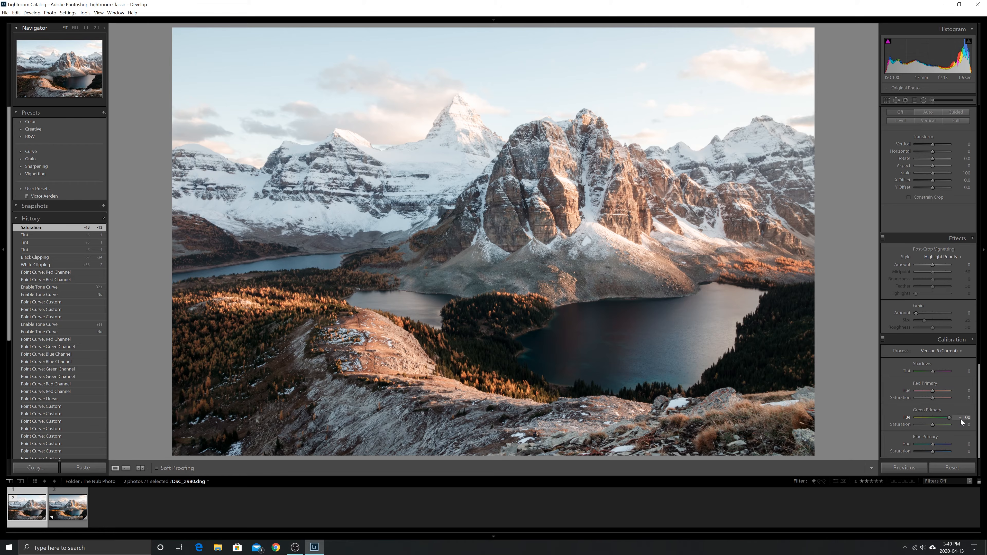
mouse_move(953, 420)
left_mouse_down()
mouse_move(895, 422)
mouse_move(938, 421)
left_mouse_up()
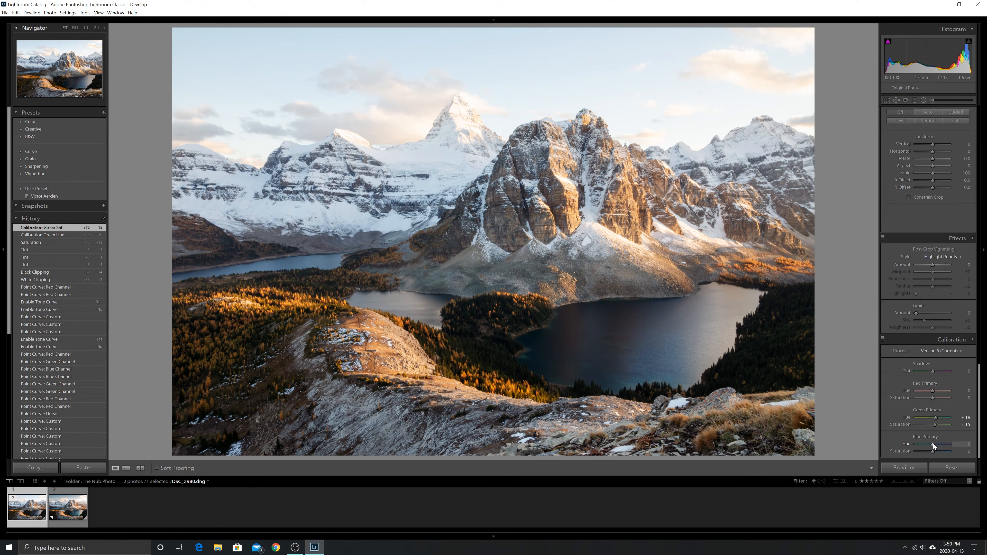
Try both extremes of the Blue Primary hue, set it to −9, and reset the Blue Primary saturation to 0
left_click_drag(936, 447, 944, 447)
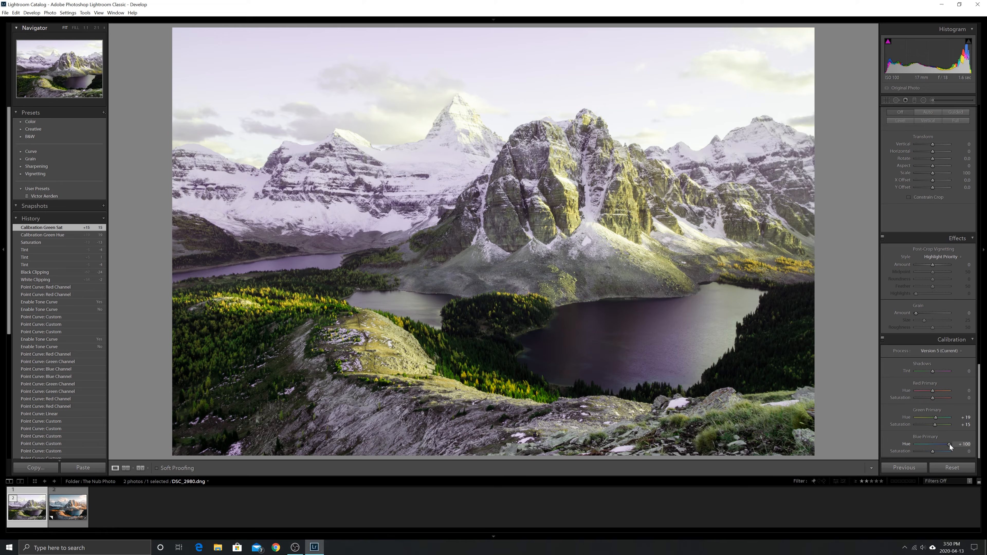
left_click_drag(945, 444, 913, 443)
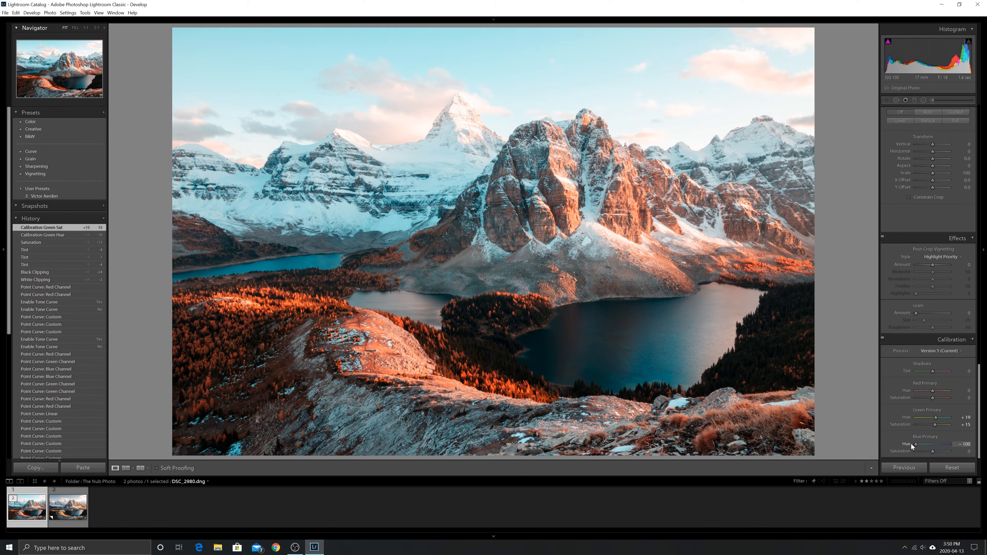
double_click(917, 444)
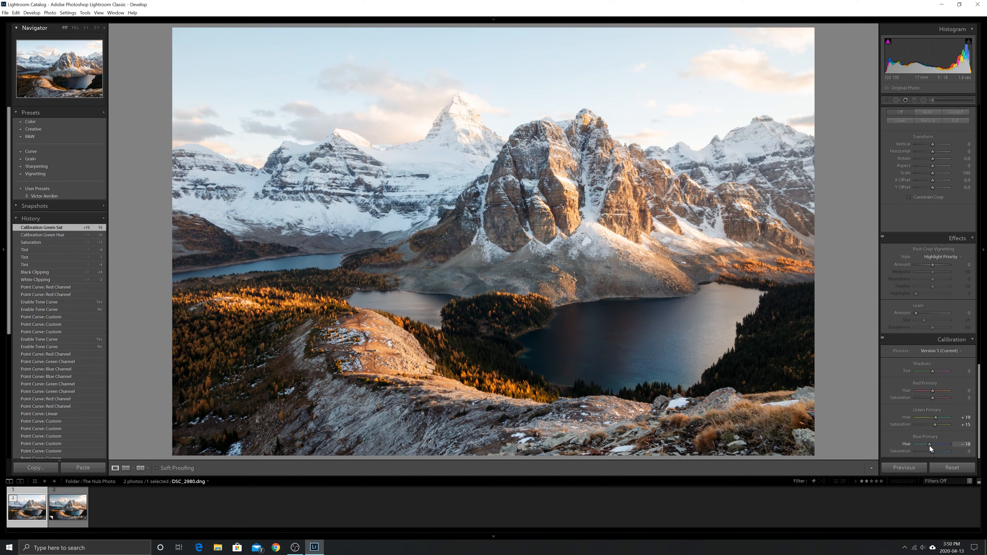
mouse_move(931, 446)
left_mouse_down()
mouse_move(949, 455)
mouse_move(920, 455)
mouse_move(936, 454)
left_mouse_up()
double_click(936, 452)
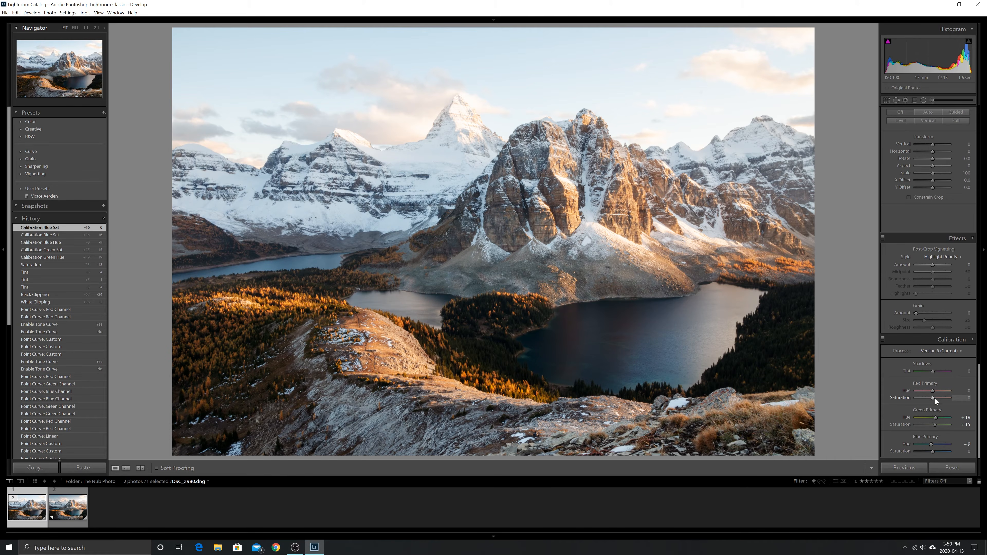
Set the Red Primary saturation to +5 and hue to −2, and compare the photo with calibration off and on
mouse_move(935, 399)
left_mouse_down()
mouse_move(946, 401)
mouse_move(936, 400)
left_mouse_up()
mouse_move(935, 392)
left_mouse_down()
mouse_move(943, 392)
mouse_move(920, 392)
mouse_move(952, 392)
mouse_move(931, 393)
left_mouse_up()
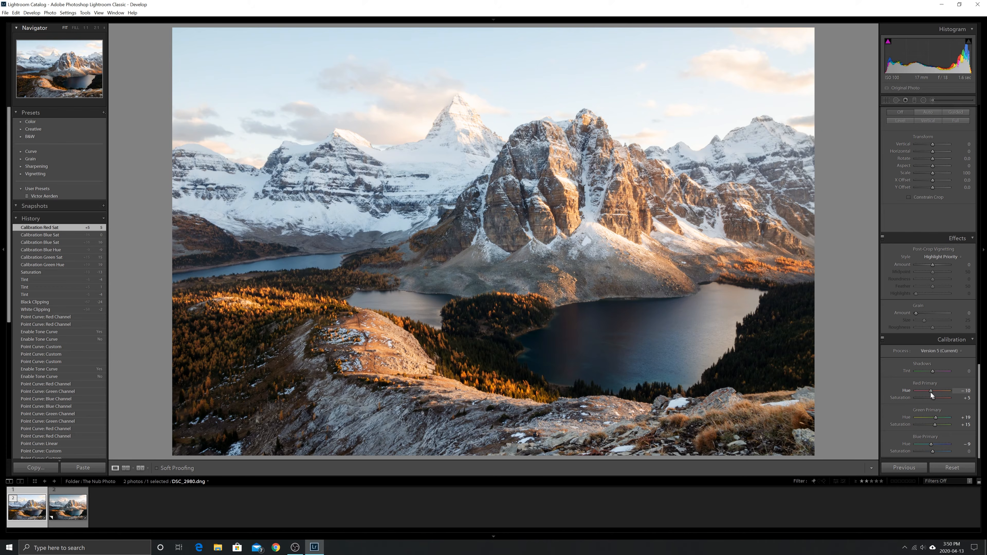
double_click(931, 392)
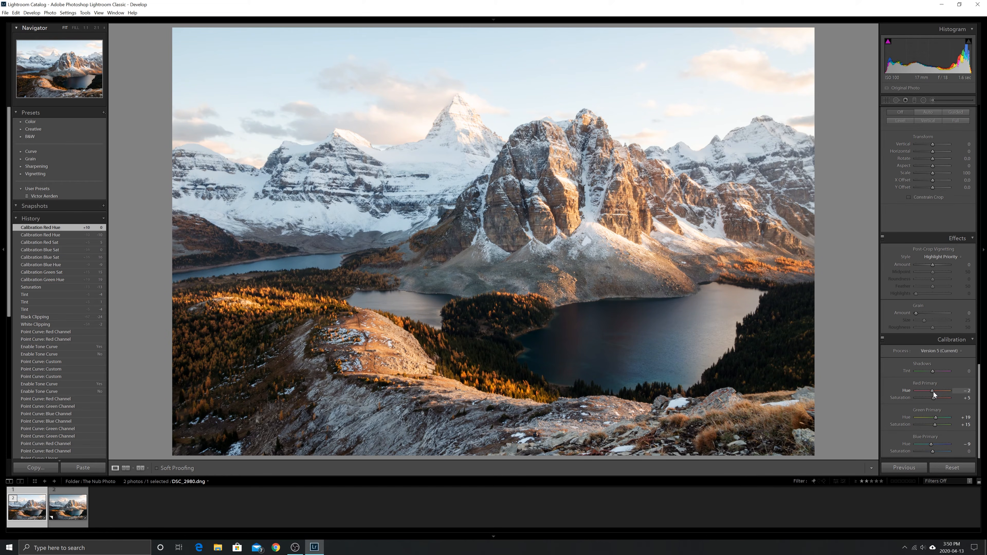
left_click(882, 339)
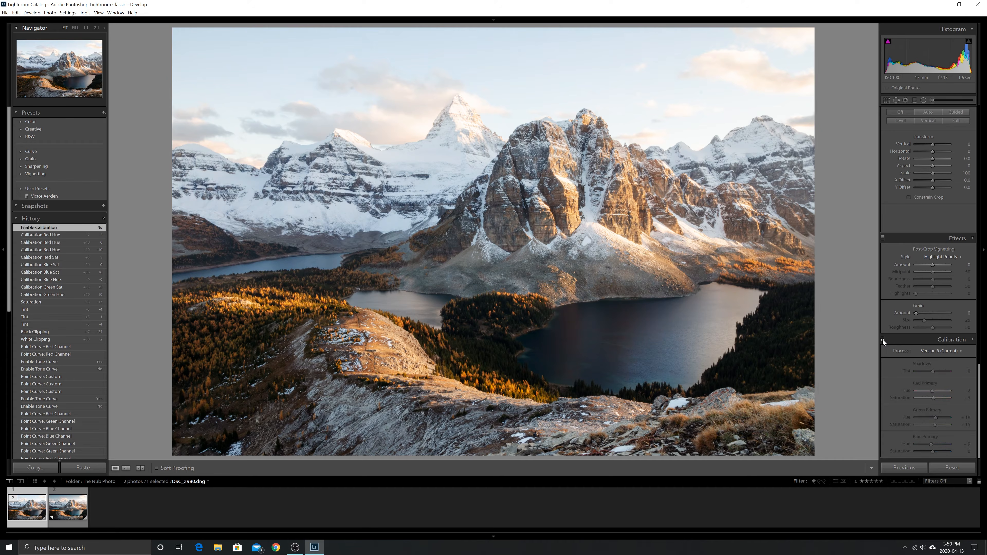
left_click(882, 340)
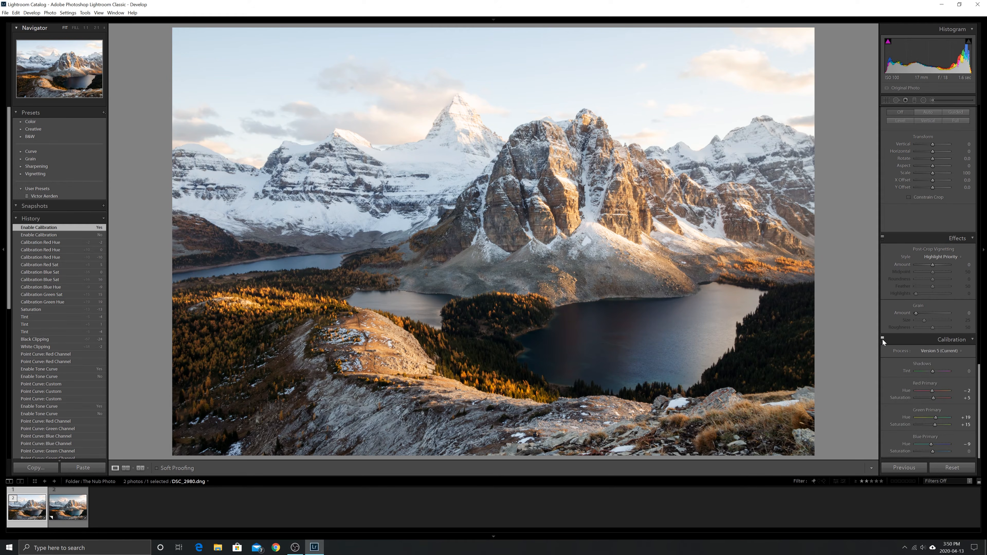
left_click(882, 339)
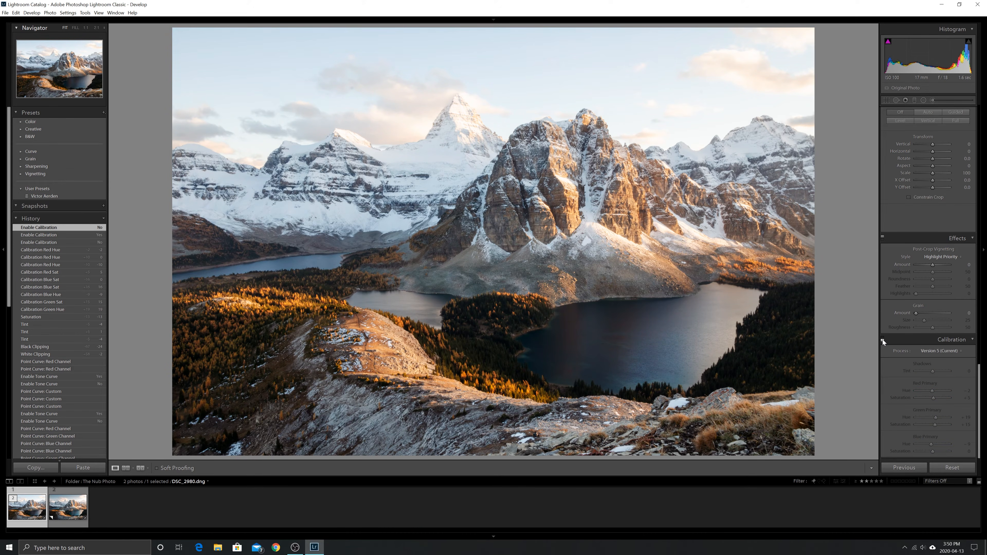
left_click(882, 340)
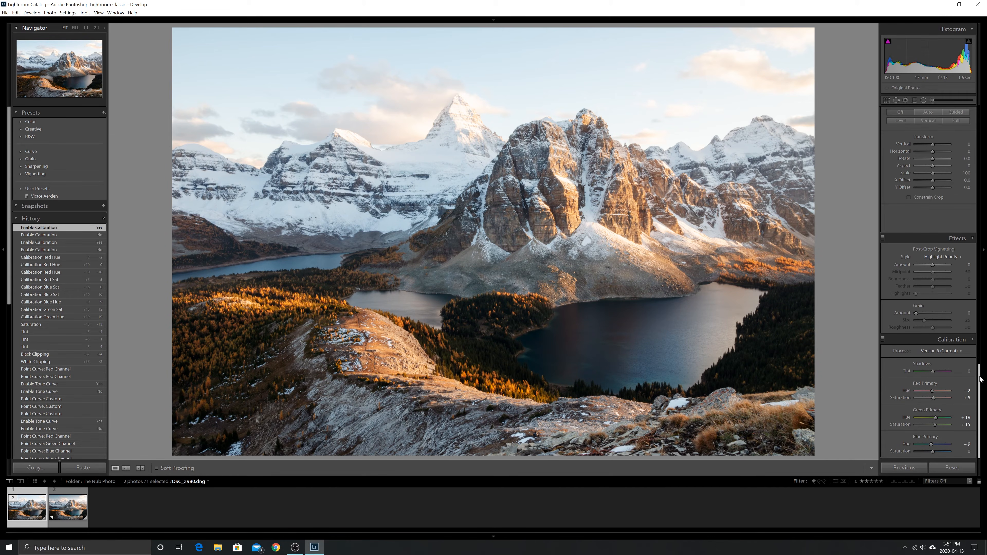
In the HSL settings, try the Yellow hue at −100, settle on −5, and set Orange saturation to +27 and Yellow saturation to +8
left_click_drag(979, 374, 980, 180)
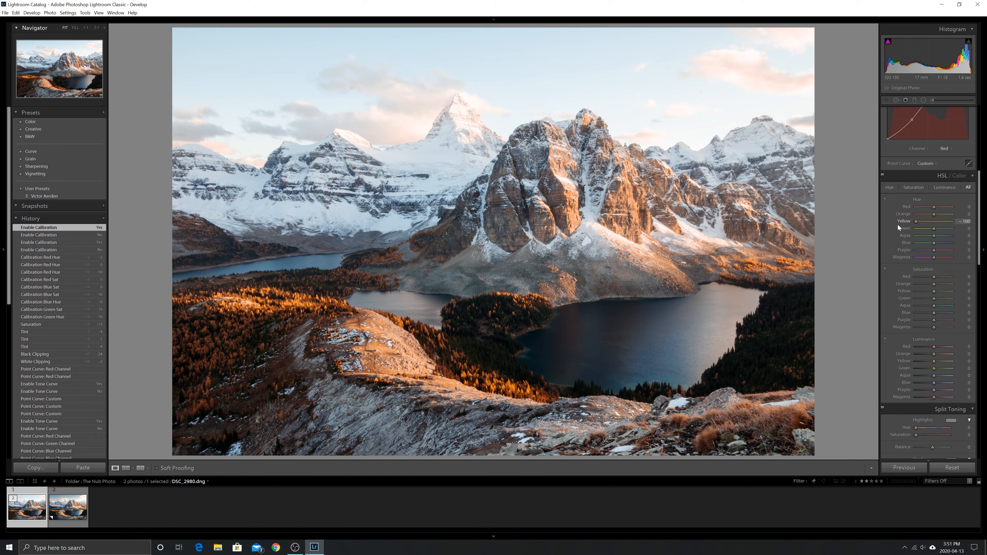
double_click(934, 222)
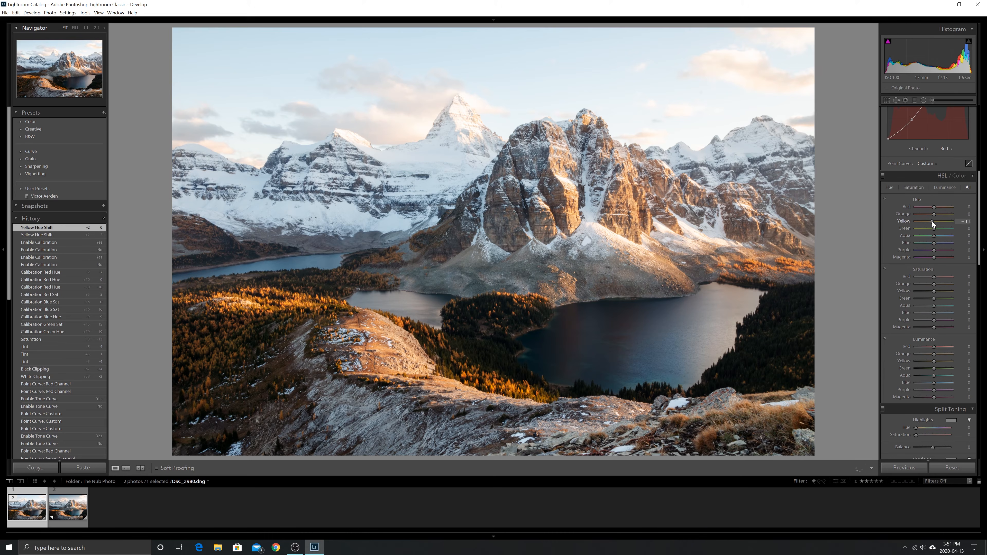
left_click_drag(933, 221, 933, 222)
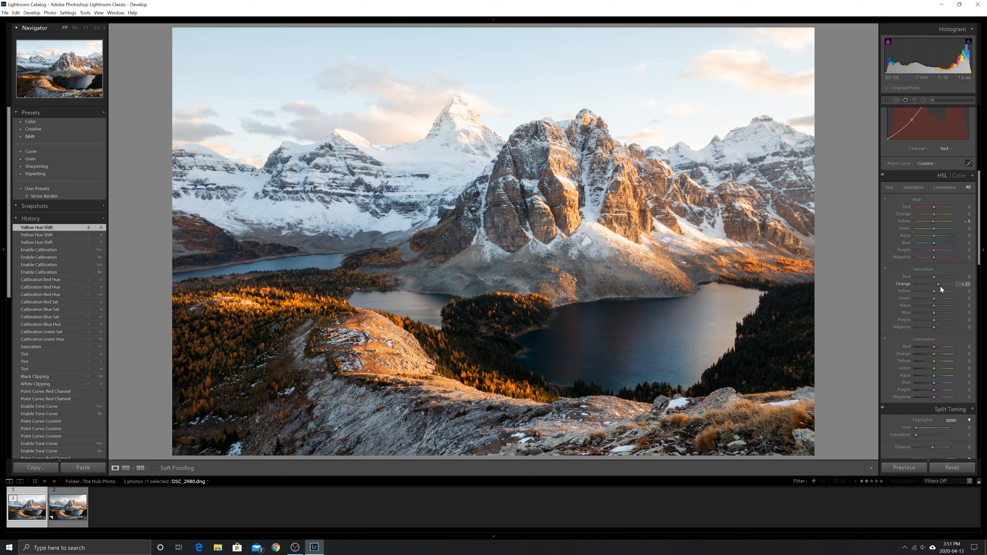
left_click_drag(941, 287, 941, 286)
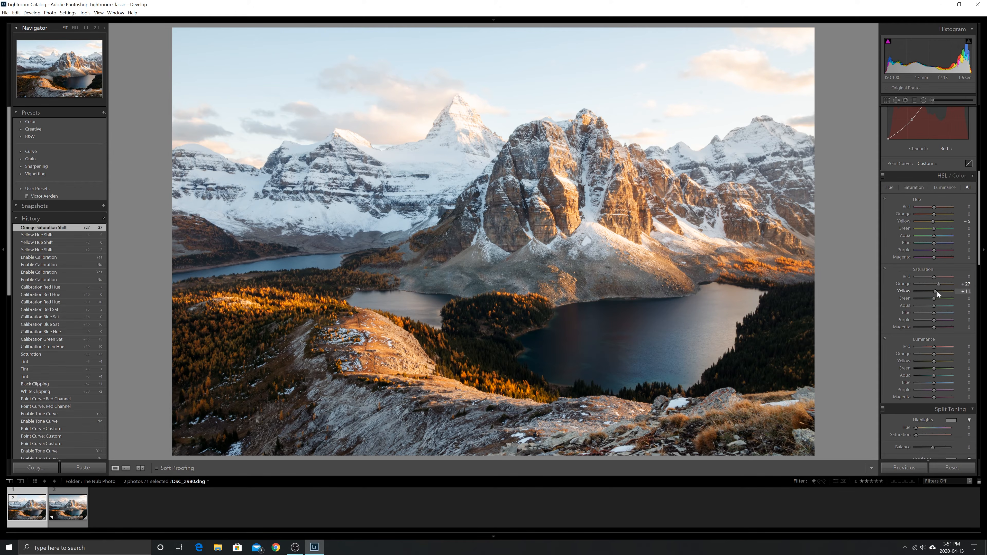
left_click_drag(937, 291, 935, 290)
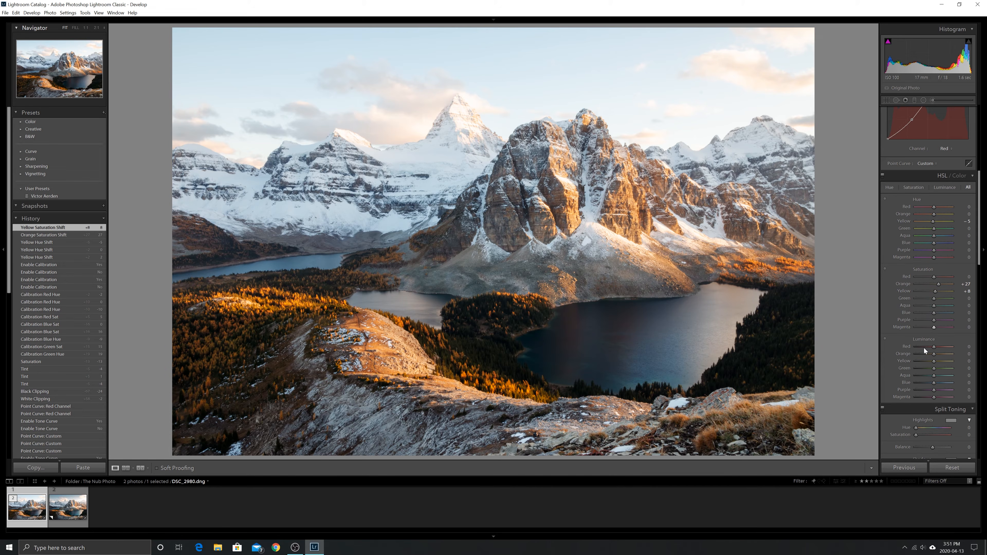
Set the Blue luminance to −14, then try an Aqua luminance shift and reset it to 0
left_click_drag(935, 383, 932, 383)
mouse_move(934, 376)
left_mouse_down()
mouse_move(956, 378)
mouse_move(934, 377)
left_mouse_up()
double_click(934, 377)
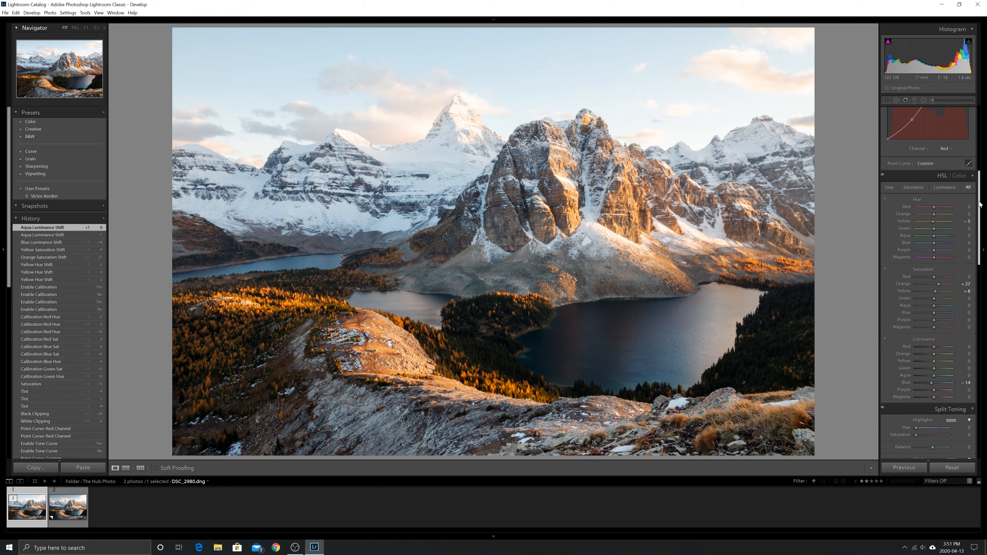
Switch the Tone Curve channel back to RGB
left_click_drag(979, 204, 986, 154)
left_click(946, 343)
left_click(945, 353)
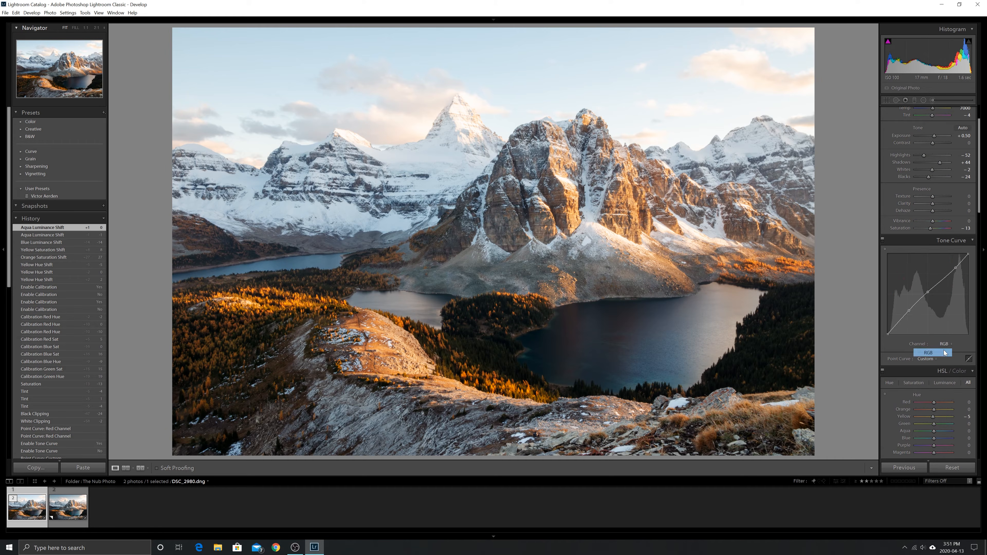
Add a graduated filter from the upper edge of the sky down over the mountains and reset all its effect values to zero
scroll(945, 122, "up", 2)
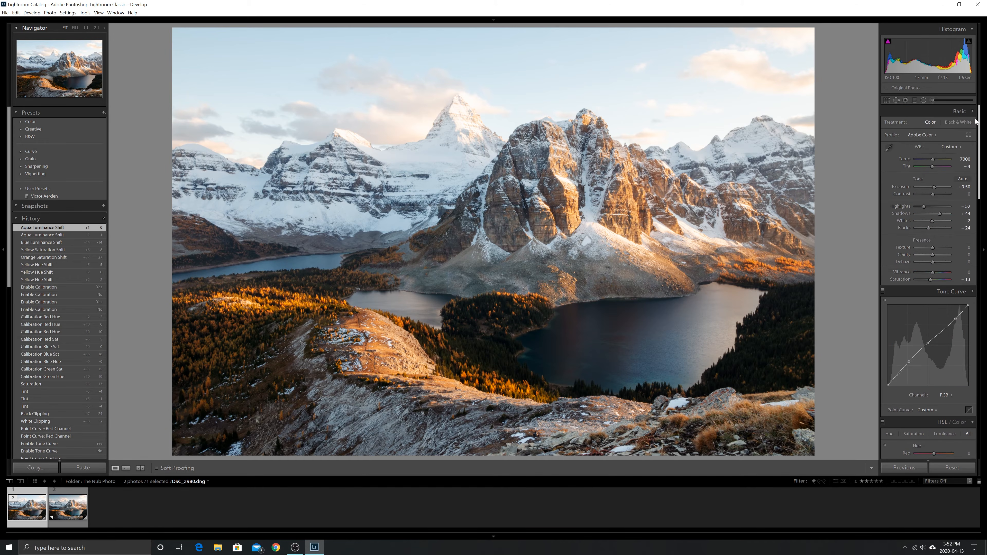
left_click(914, 101)
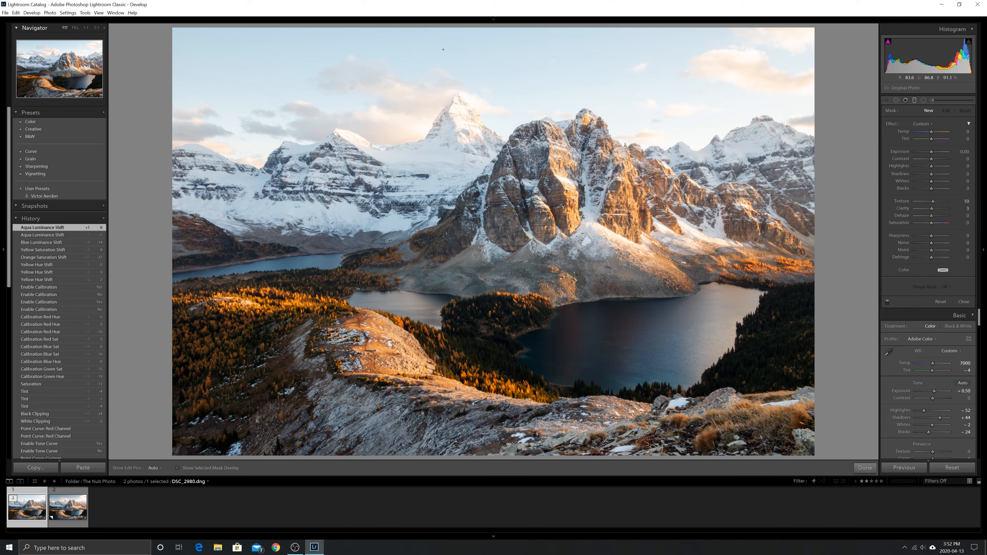
left_click_drag(416, 33, 437, 213)
mouse_move(932, 166)
left_mouse_down()
mouse_move(937, 195)
mouse_move(930, 173)
left_mouse_up()
double_click(894, 124)
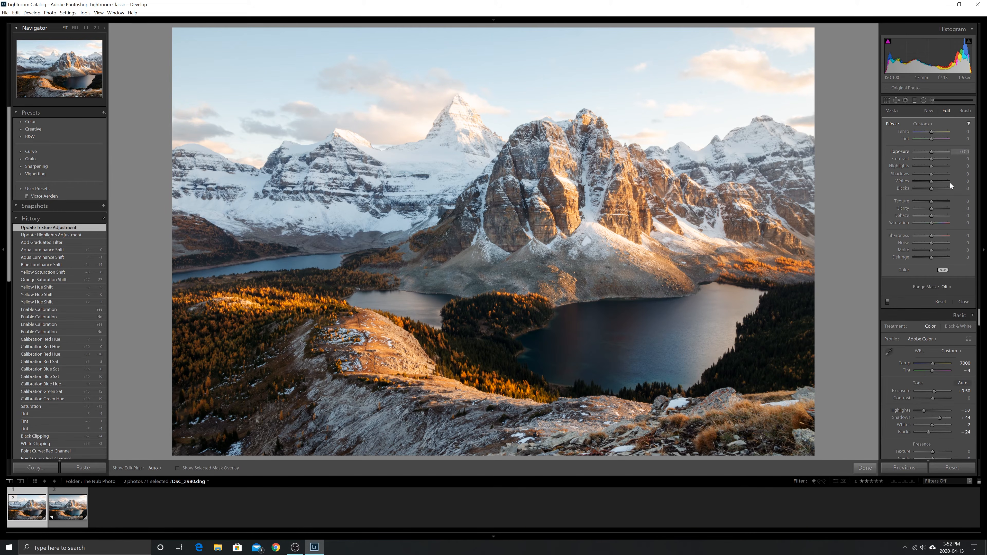
Try the graduated filter's Highlights at −100, set them to −49, and reposition the filter lower over the mountains
left_click_drag(930, 168, 914, 168)
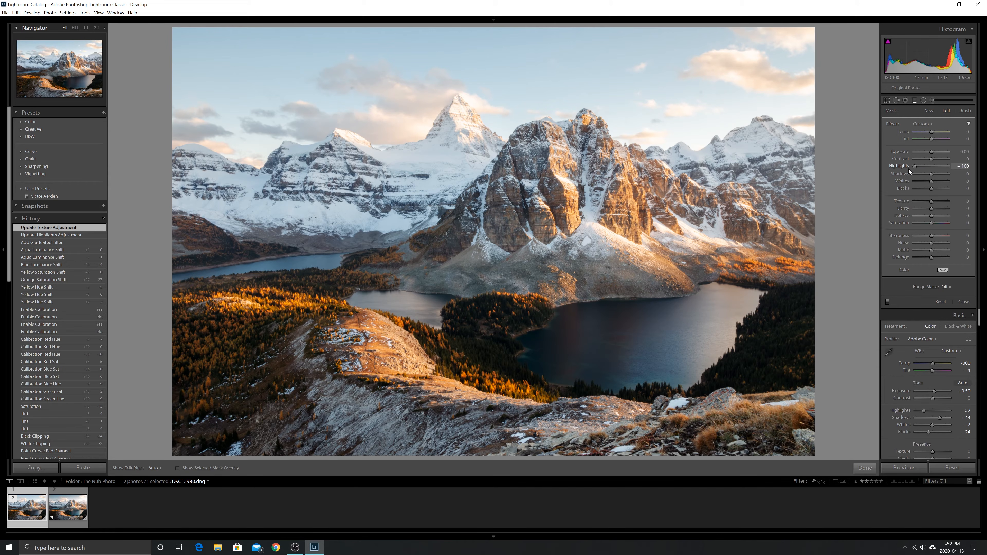
scroll(922, 170, "up", 4)
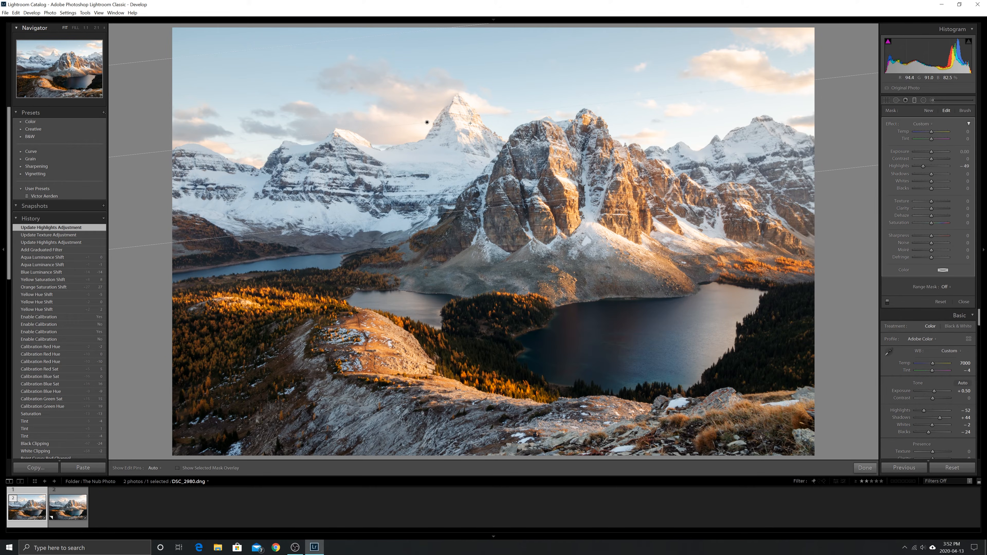
left_click_drag(426, 122, 511, 214)
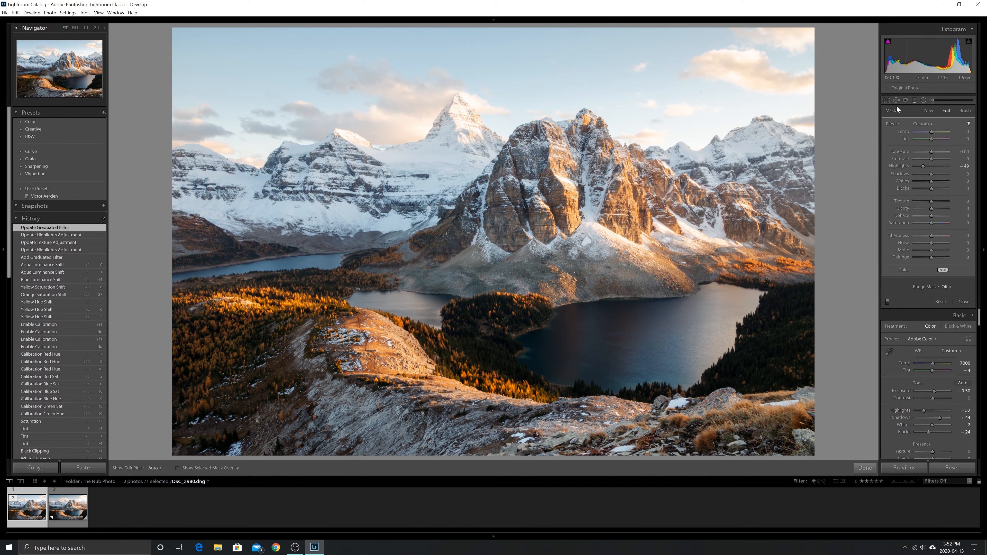
Create a second graduated filter running from the sky down over the peaks, with its effect values reset to zero
left_click(928, 111)
left_click_drag(484, 93, 491, 221)
double_click(890, 123)
mouse_move(494, 21)
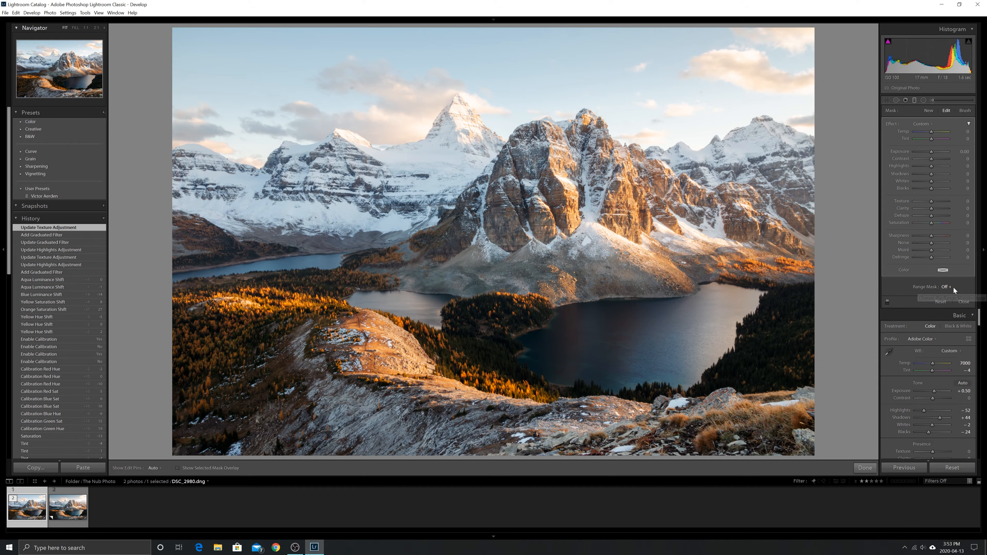
Limit the second graduated filter with a Color range mask by sampling an area of the blue sky
left_click(945, 287)
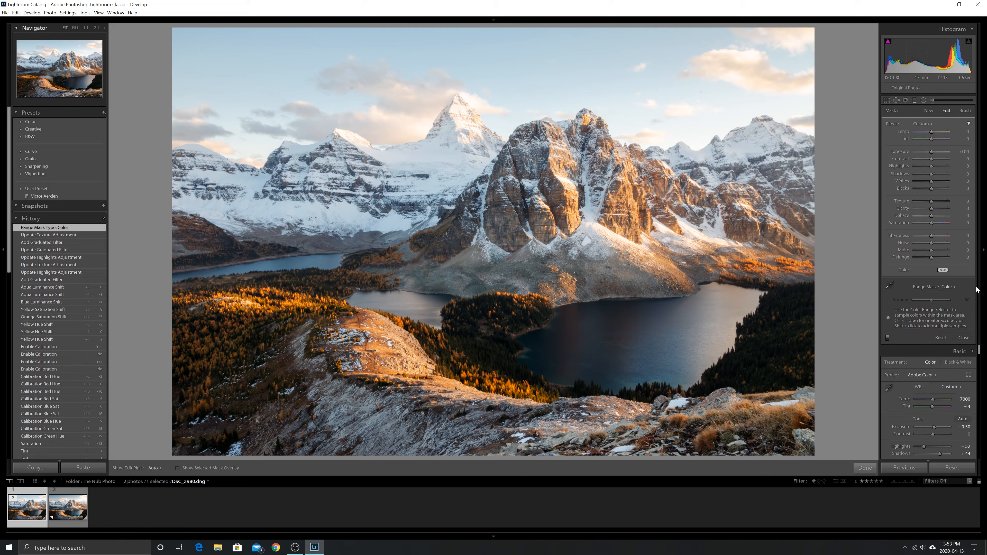
left_click(890, 285)
left_click_drag(508, 31, 544, 104)
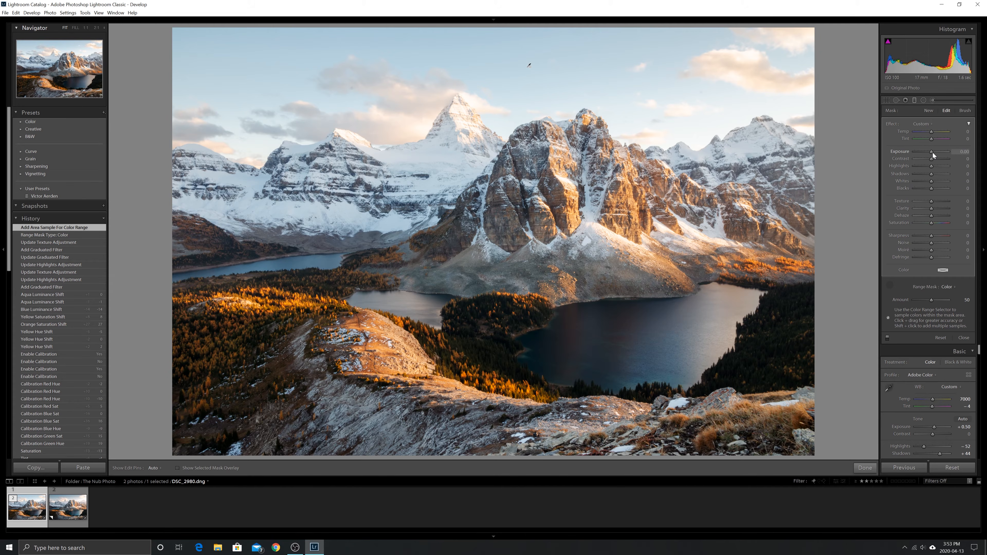
Lower the sky filter's Exposure to −0.80 and finish the graduated filter editing
scroll(932, 152, "down", 5)
scroll(933, 153, "down", 5)
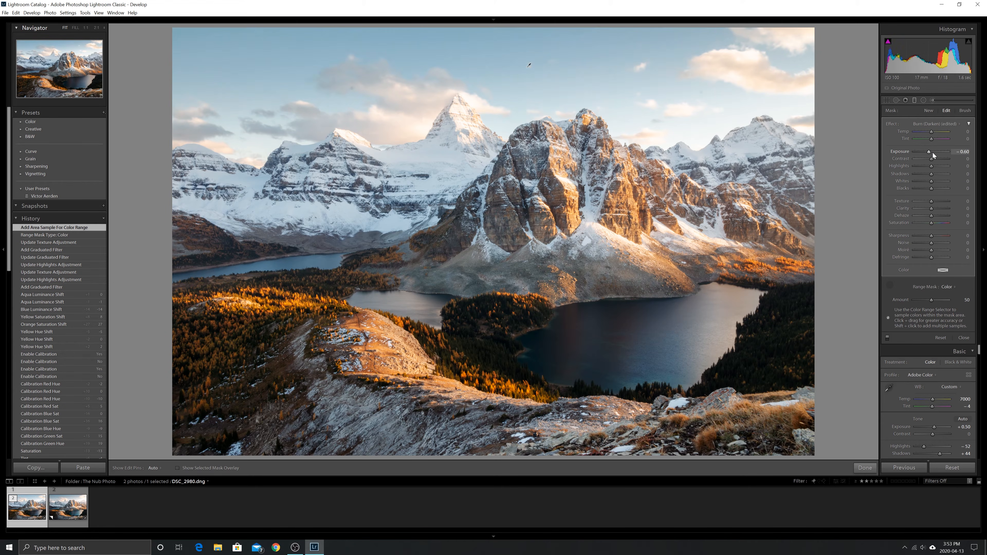
scroll(932, 153, "down", 2)
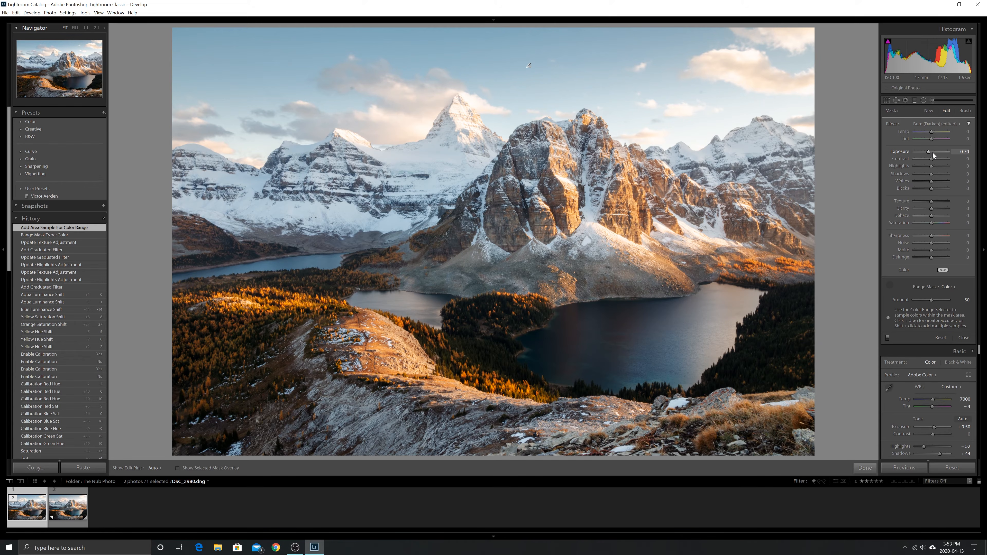
scroll(932, 153, "down", 2)
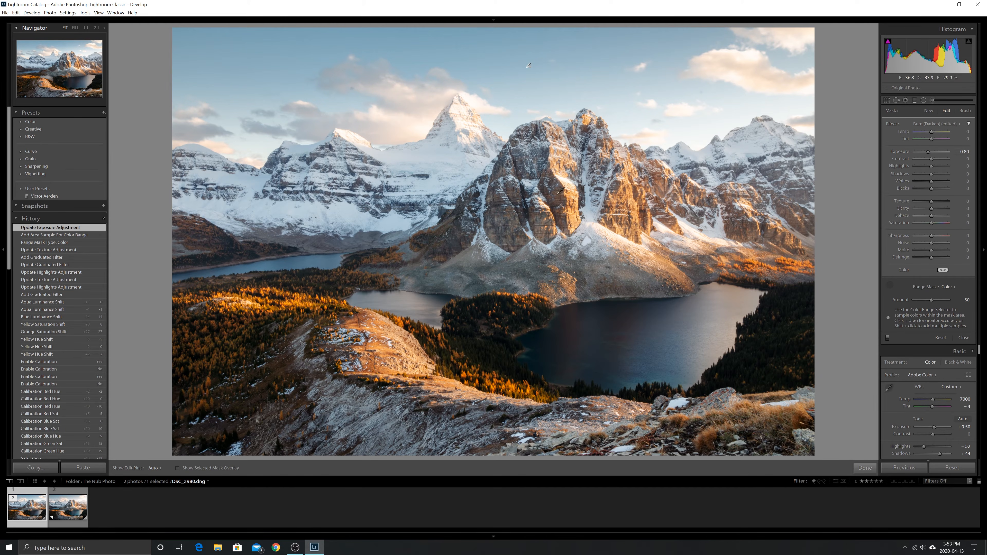
left_click(865, 468)
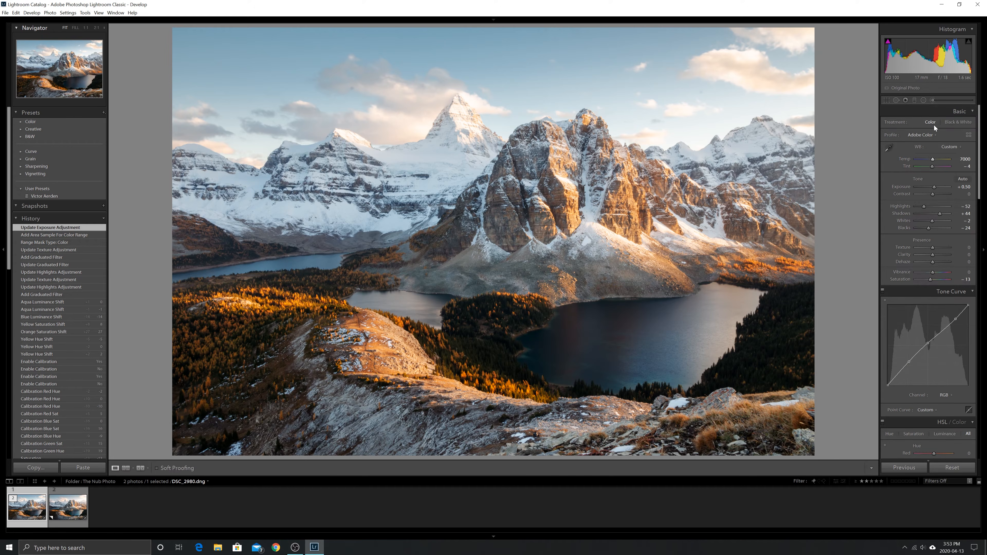
Paint an Adjustment Brush mask over the large lake with Auto Mask enabled and the mask overlay shown
left_click(931, 100)
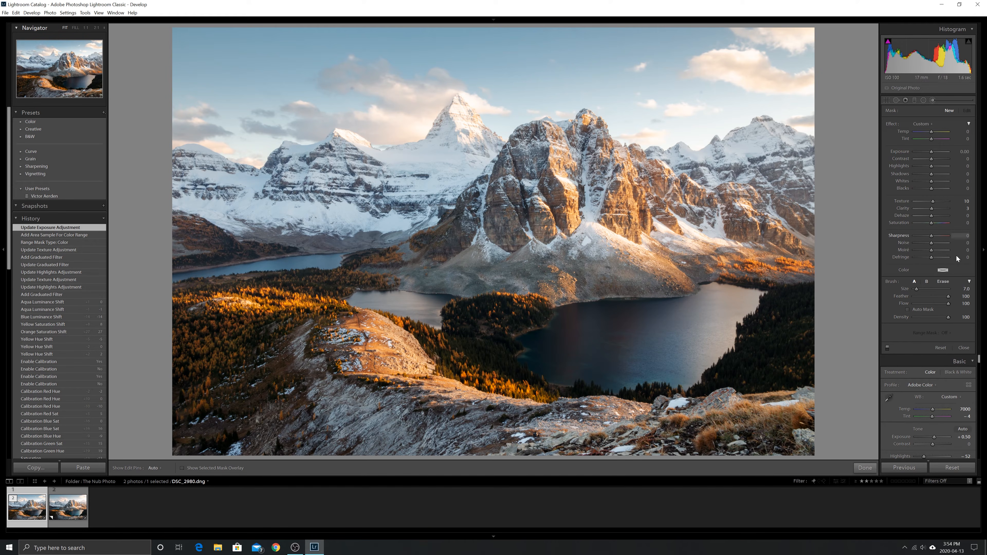
left_click(919, 311)
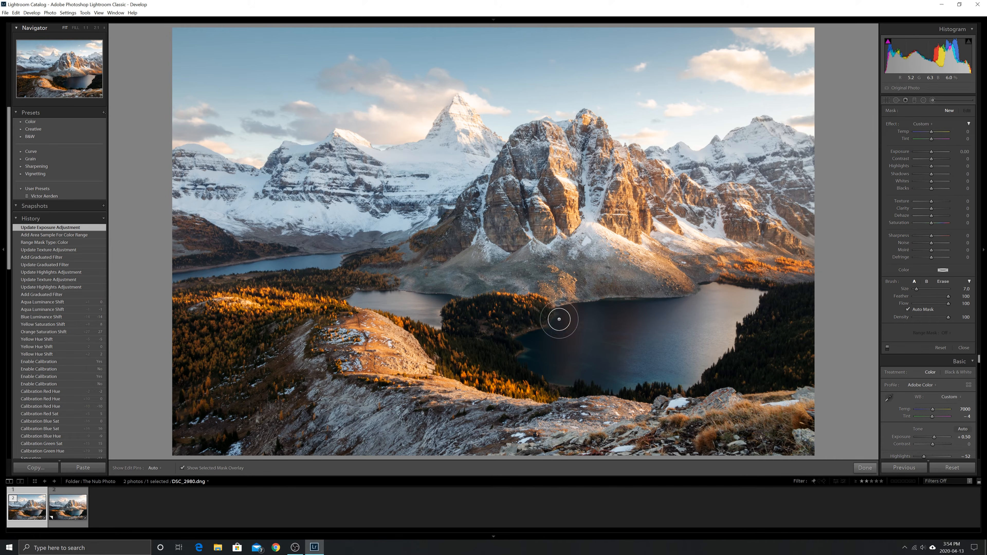
left_click(607, 338)
key("o")
key("h")
mouse_move(650, 334)
left_mouse_down()
mouse_move(590, 331)
mouse_move(635, 306)
mouse_move(687, 305)
mouse_move(709, 287)
mouse_move(756, 296)
mouse_move(705, 364)
mouse_move(692, 364)
mouse_move(700, 315)
mouse_move(661, 348)
mouse_move(688, 382)
mouse_move(617, 384)
mouse_move(529, 357)
mouse_move(529, 344)
mouse_move(621, 311)
left_mouse_up()
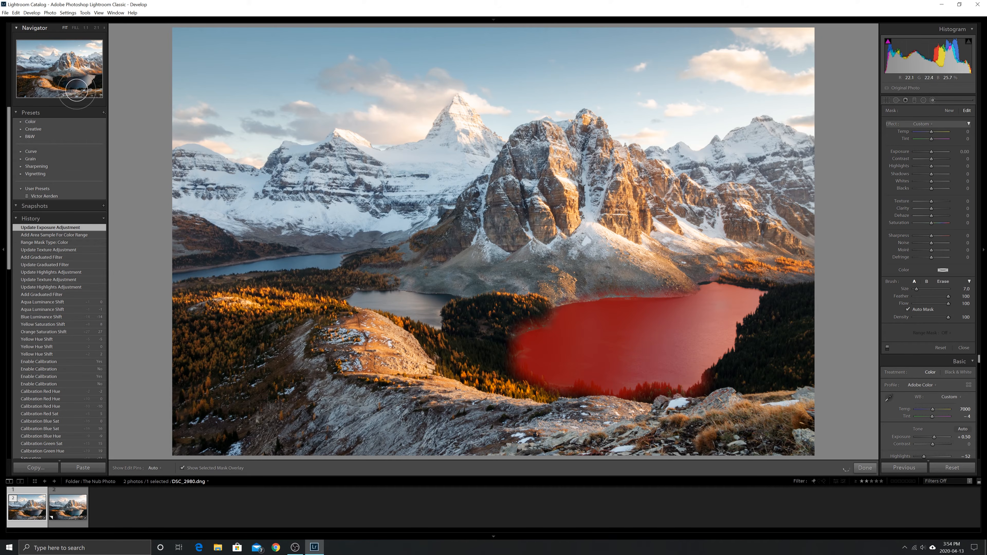
Erase the mask spill along the large lake's shoreline, trees and rocks with a smaller brush
left_click(80, 79)
key("alt")
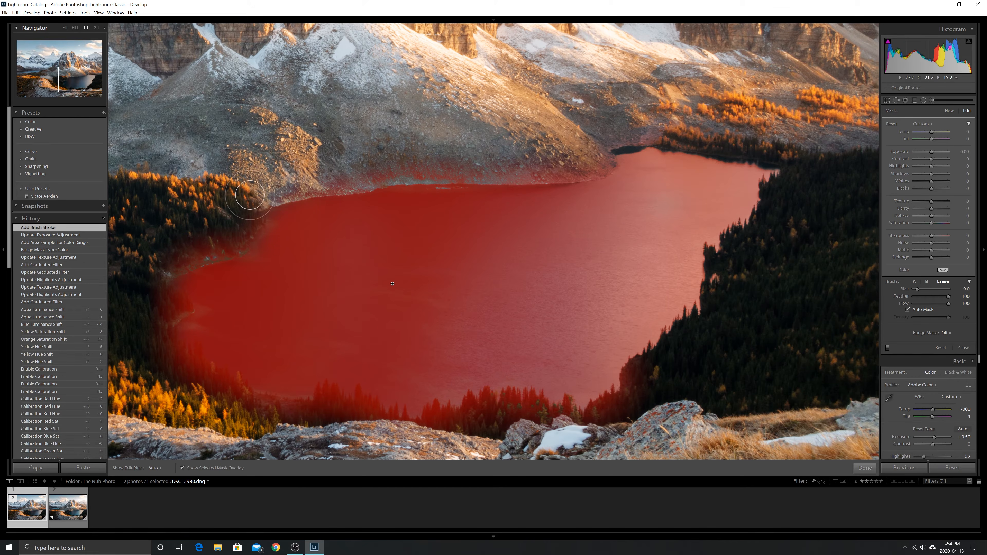
scroll(274, 189, "down", 4)
mouse_move(274, 190)
left_mouse_down()
mouse_move(388, 168)
mouse_move(357, 175)
mouse_move(552, 166)
left_mouse_up()
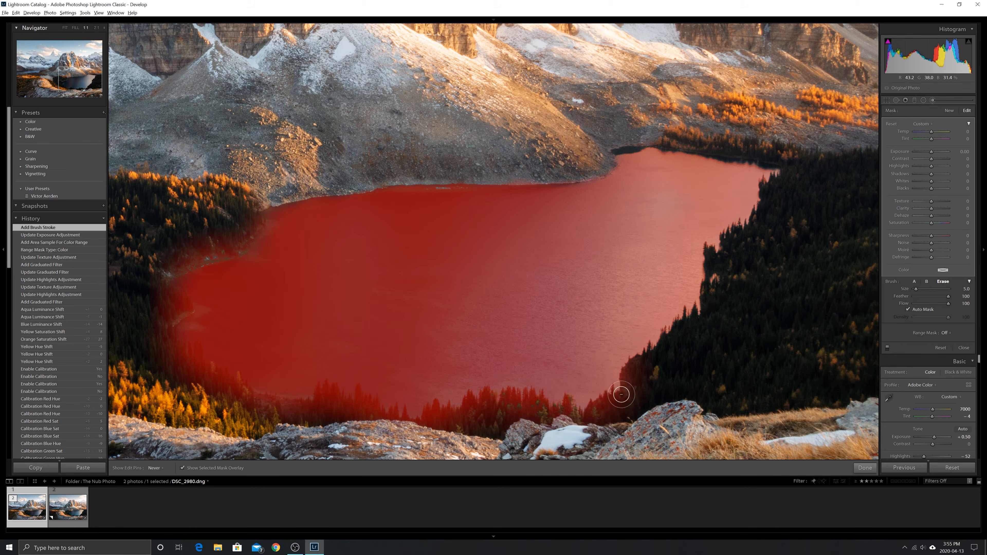
mouse_move(633, 383)
left_mouse_down()
mouse_move(619, 401)
mouse_move(591, 415)
left_mouse_up()
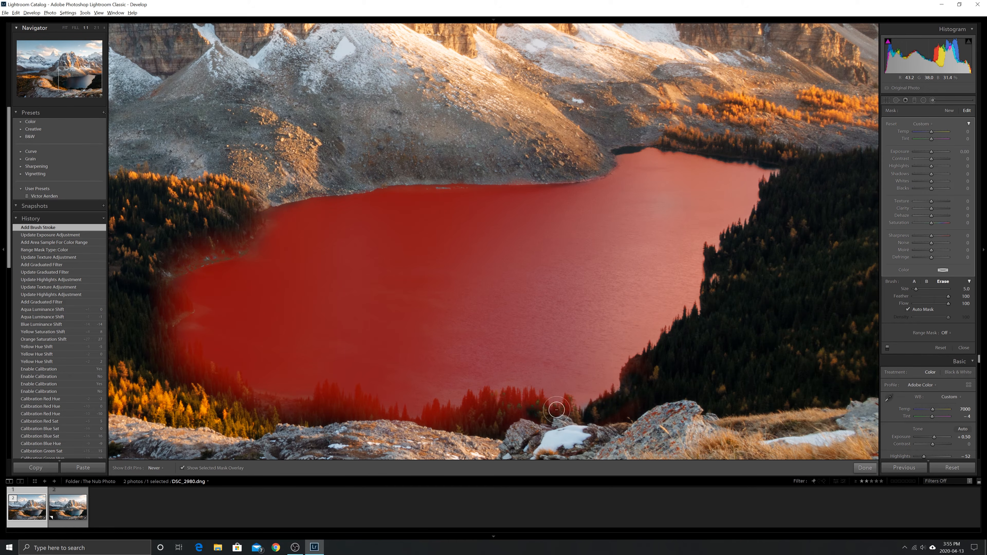
mouse_move(522, 404)
left_mouse_down()
mouse_move(382, 424)
mouse_move(359, 399)
mouse_move(359, 412)
mouse_move(345, 412)
mouse_move(194, 299)
left_mouse_up()
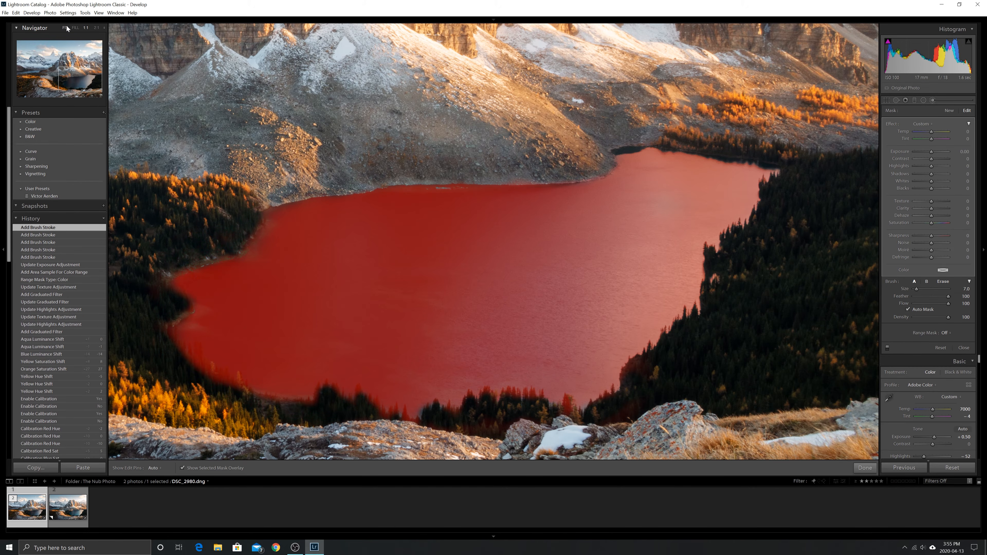
Extend the brush mask over the small middle lake and erase the spill on its far shore and neighbouring trees
key("z")
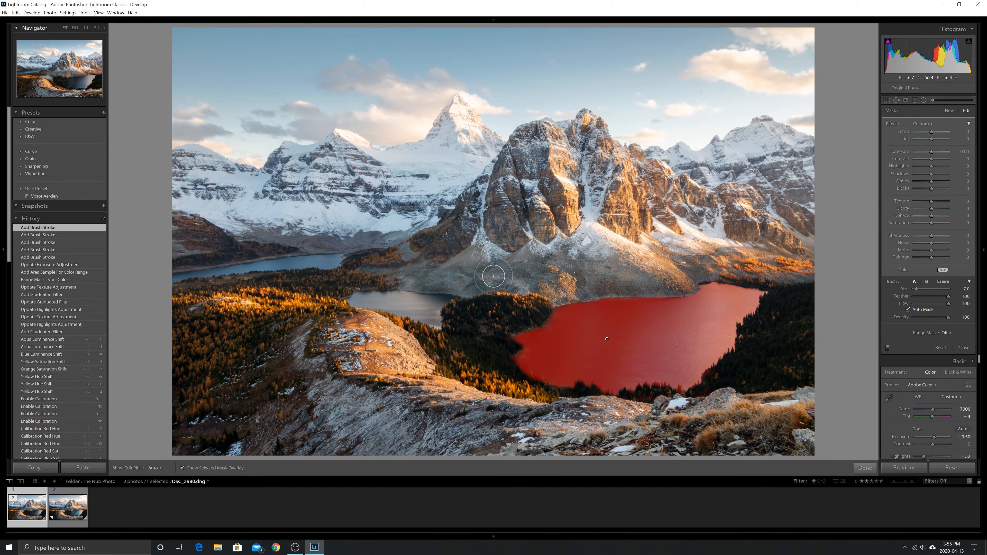
key("h")
mouse_move(385, 301)
left_mouse_down()
mouse_move(429, 312)
mouse_move(356, 299)
mouse_move(448, 297)
mouse_move(432, 307)
left_mouse_up()
key("h")
key("z")
key("h")
key("alt")
mouse_move(487, 204)
left_mouse_down()
mouse_move(544, 191)
mouse_move(405, 185)
mouse_move(318, 201)
left_mouse_up()
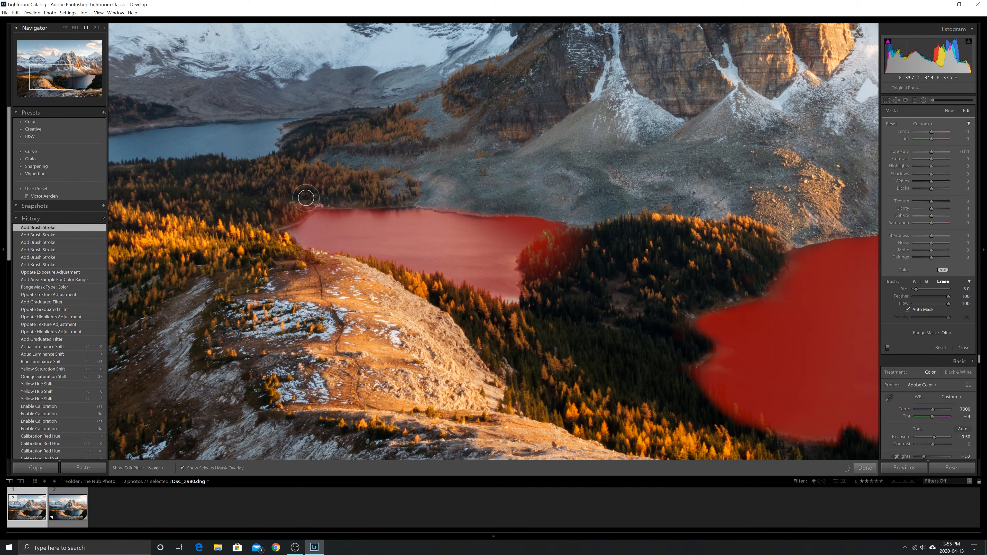
left_click_drag(532, 264, 545, 273)
Extend the brush mask over the distant lake below the snowy mountains and return to the full photo view
key("z")
key("z")
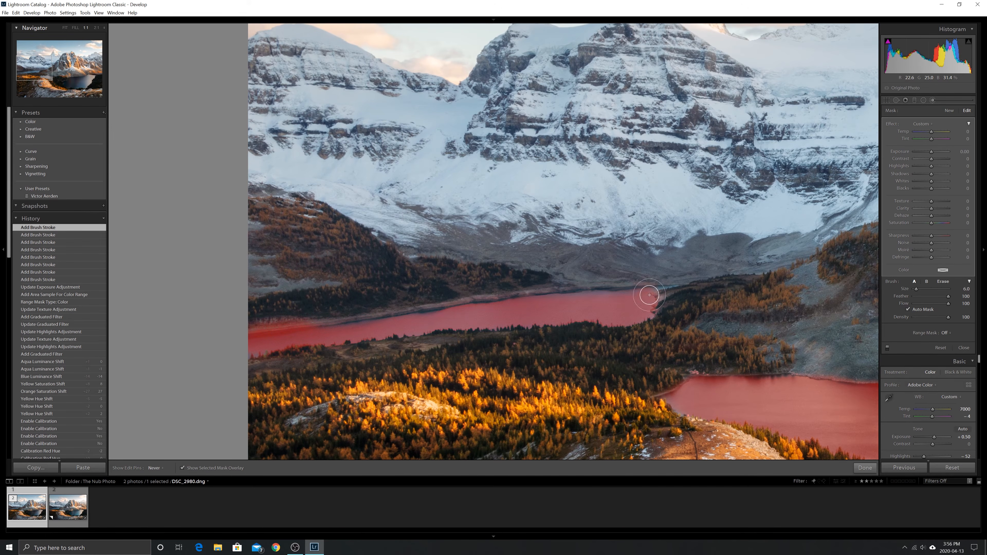
key("h")
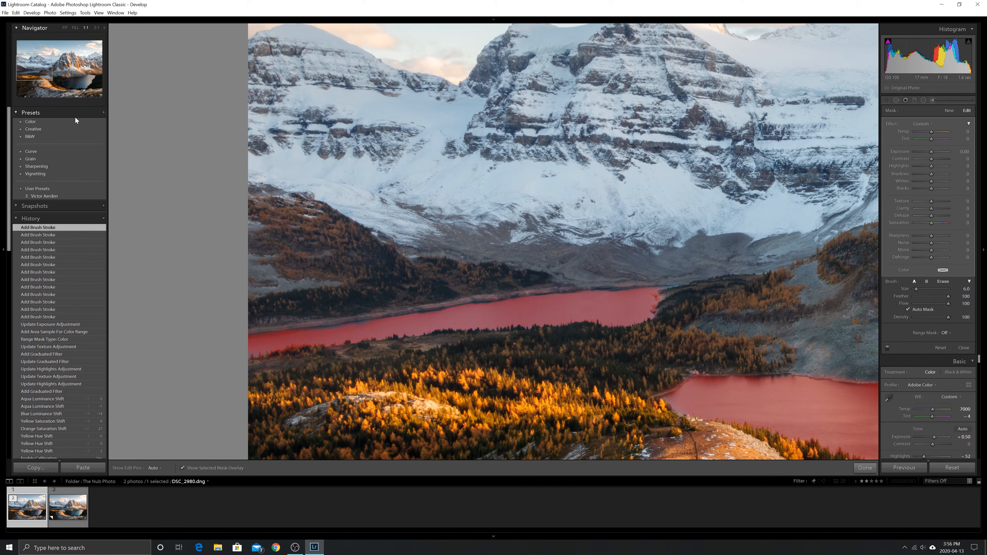
left_click(65, 26)
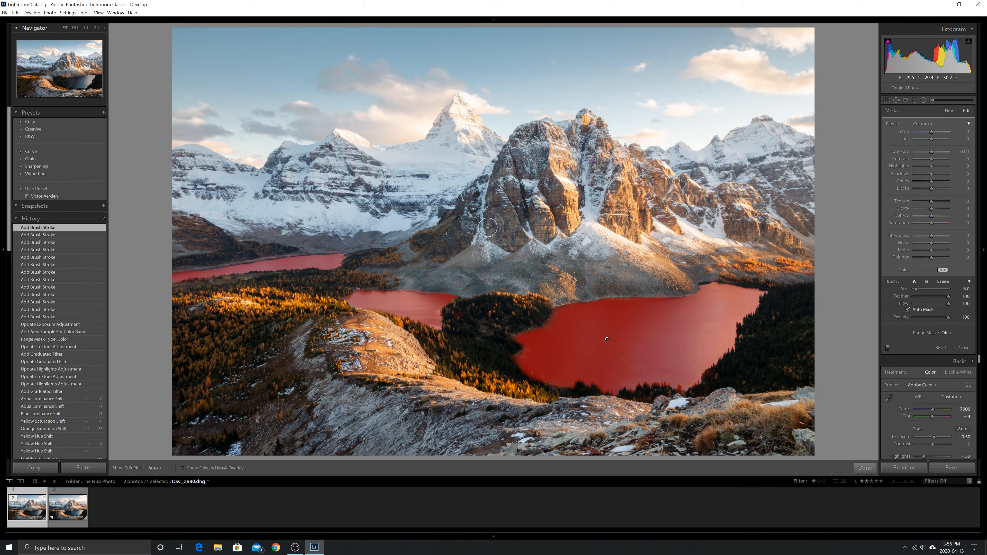
Hide the mask overlay and set the lake mask's exposure to 0.30 and saturation to 35
key("o")
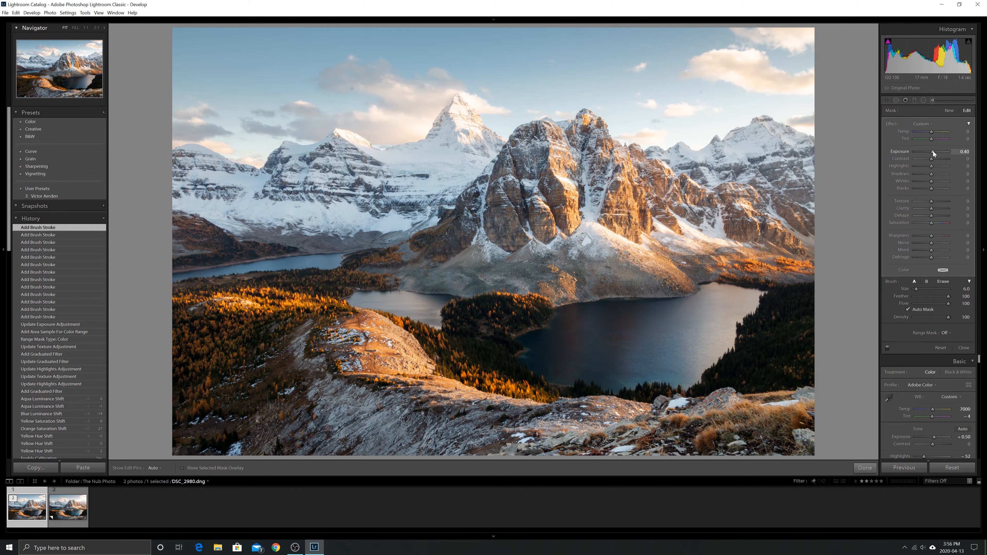
left_click(933, 151)
key("Up")
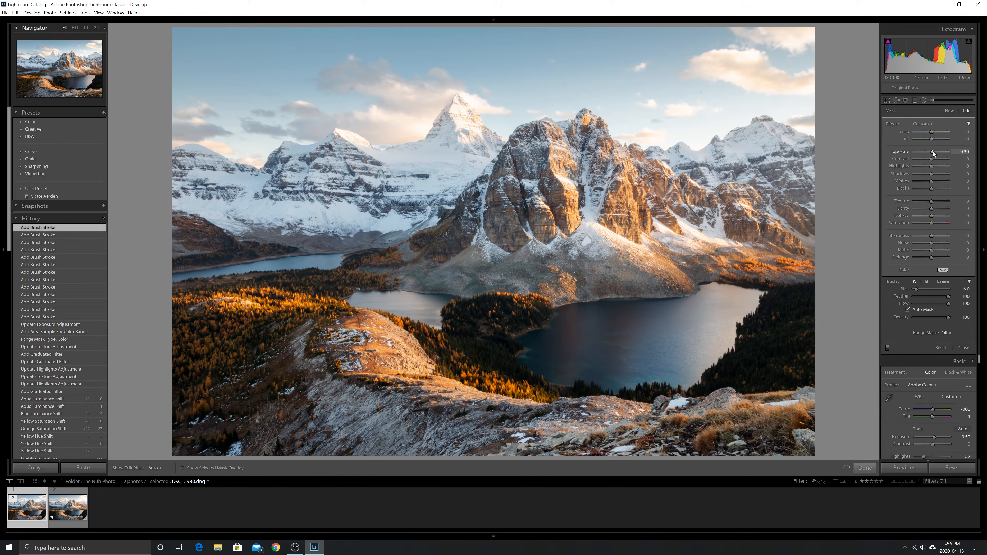
left_click_drag(932, 223, 936, 223)
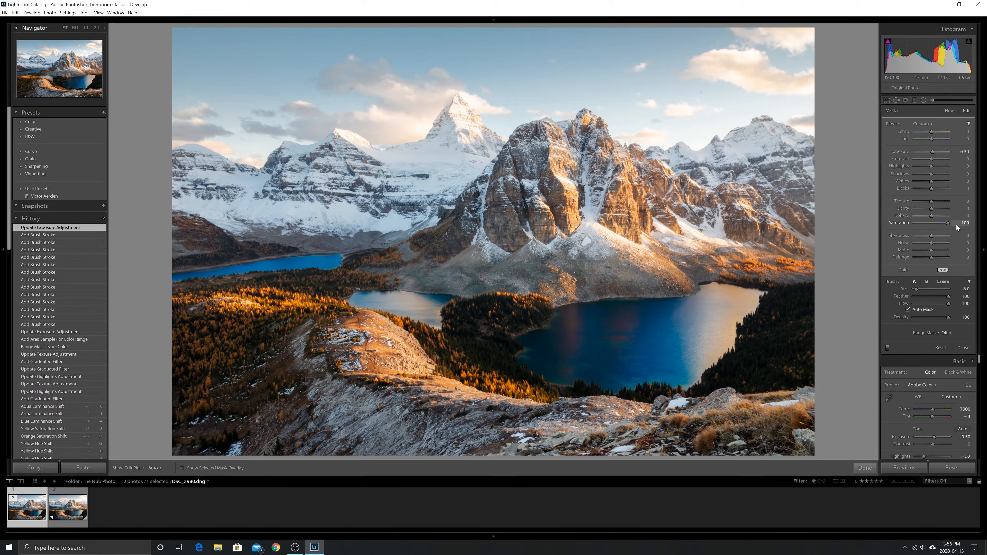
left_click(937, 224)
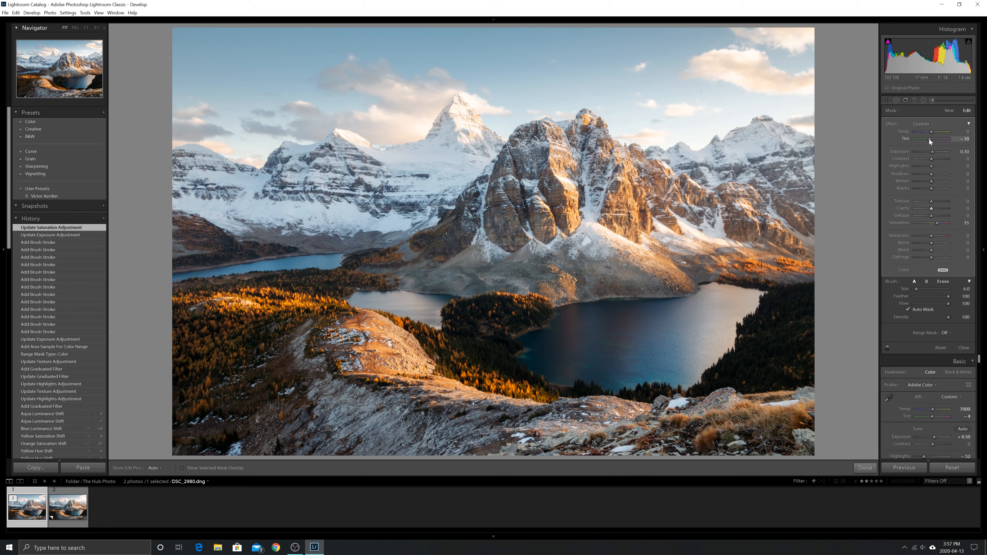
Set the lake mask's tint to -12 and compare the photo with the brush adjustments off and on
left_click_drag(927, 140, 926, 140)
double_click(932, 139)
left_click_drag(930, 139, 930, 139)
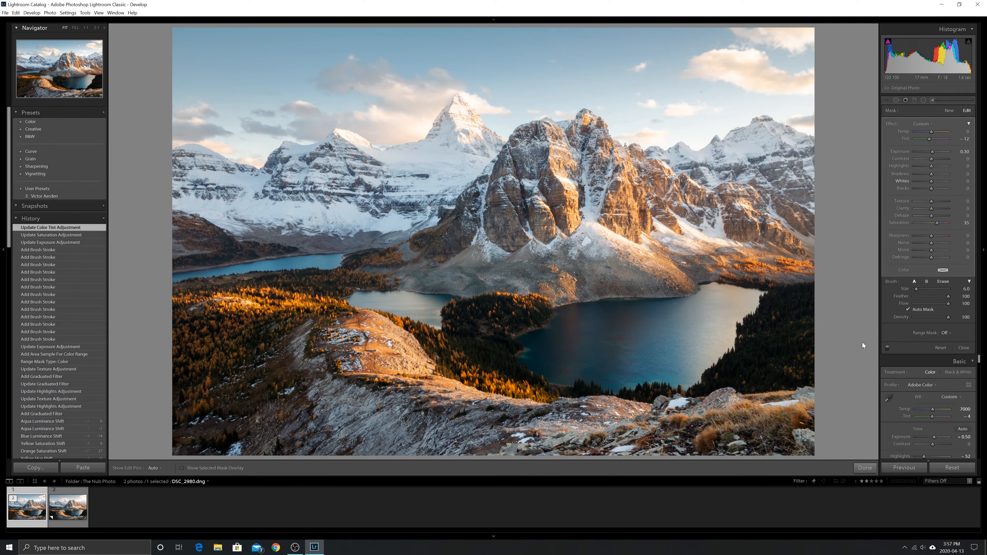
left_click(887, 347)
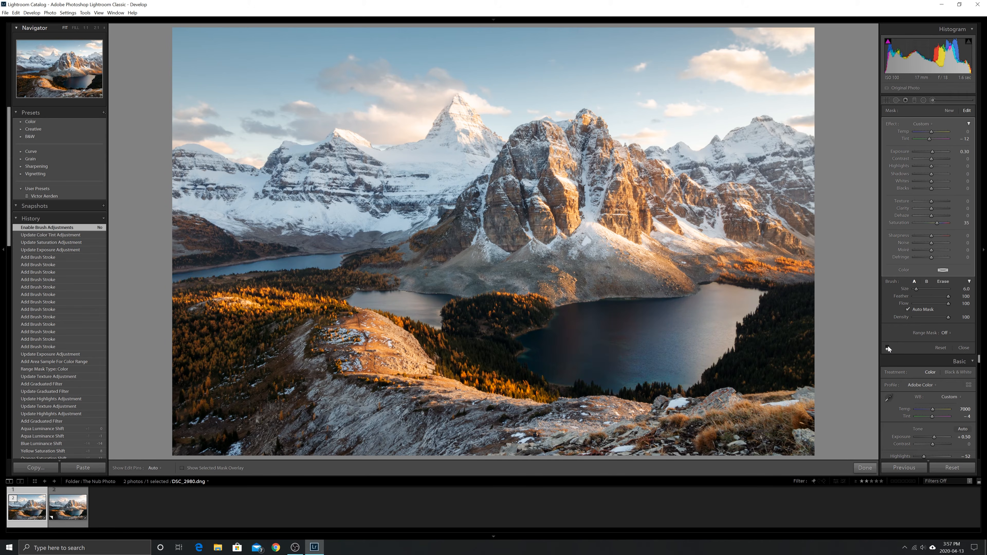
left_click(887, 347)
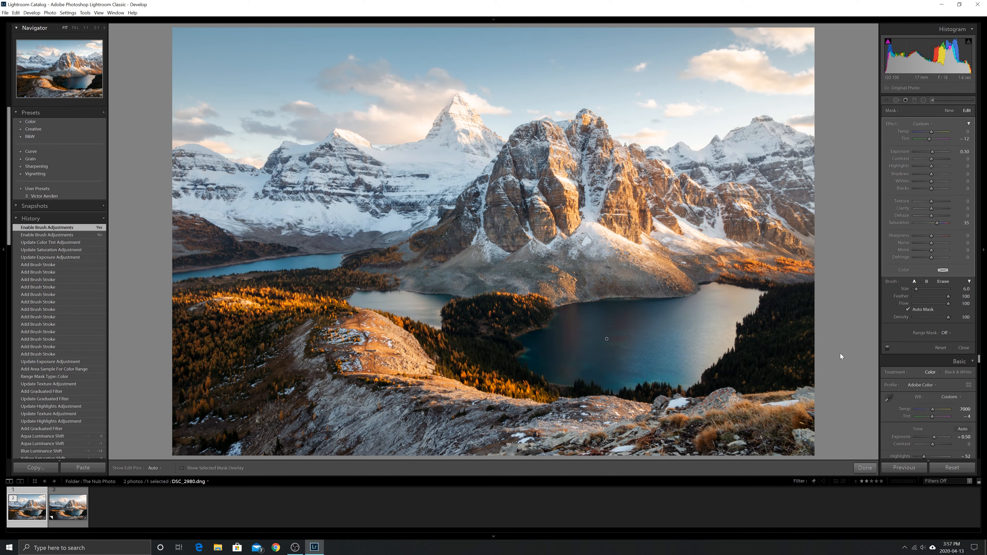
Start a new darkening brush with exposure -0.10, shadows -18, Auto Mask off and a brush size of 24
left_click(951, 112)
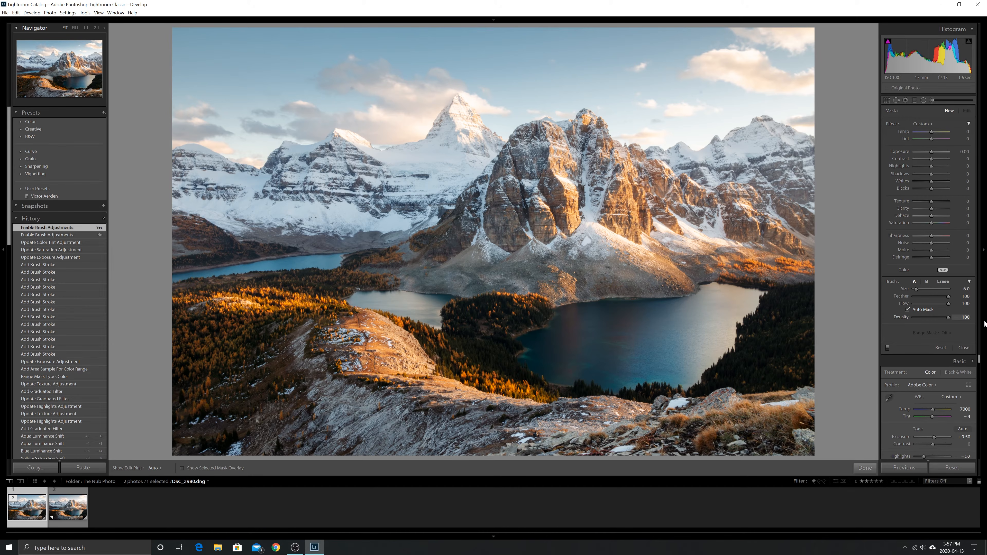
left_click(924, 311)
left_click_drag(931, 154, 926, 173)
left_click_drag(929, 175, 928, 174)
scroll(264, 368, "up", 5)
scroll(260, 370, "up", 13)
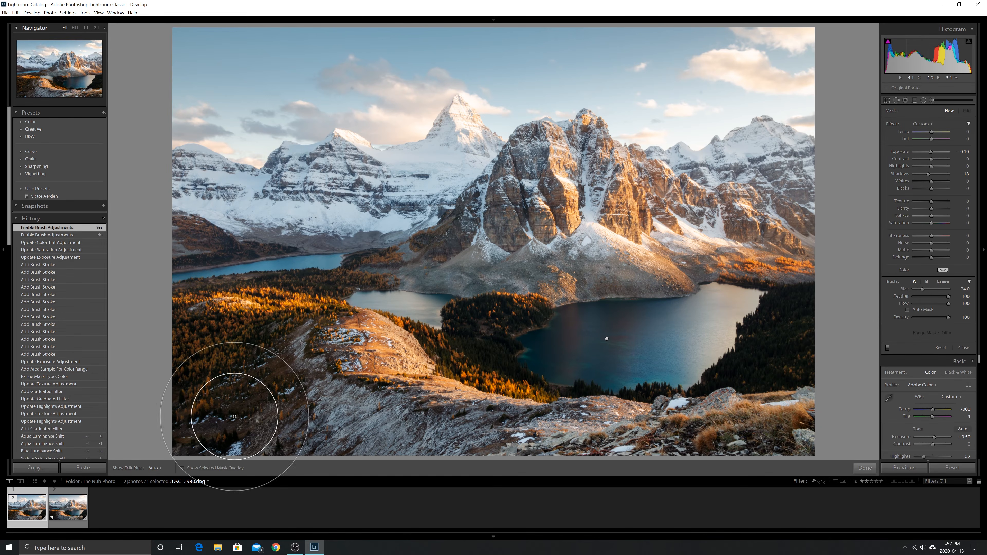
key("h")
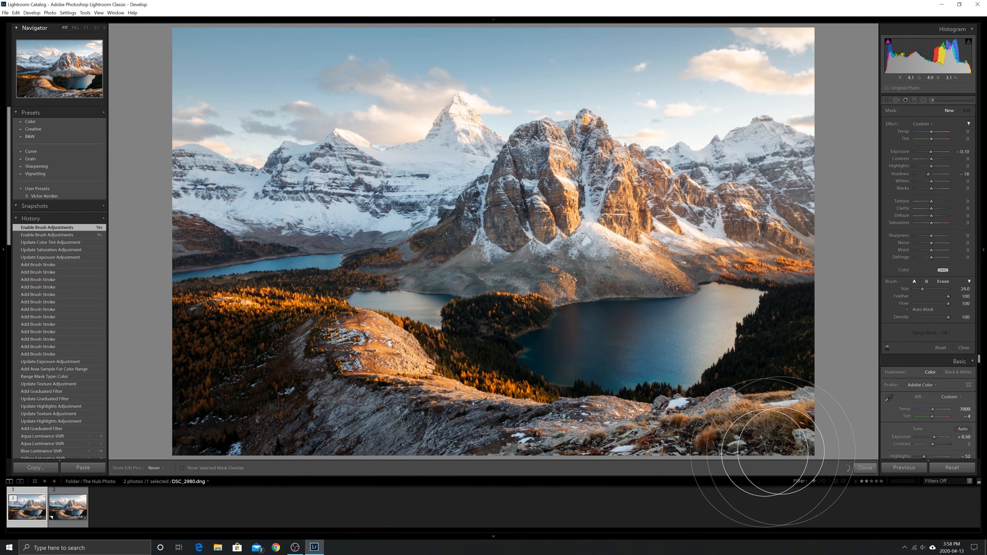
Paint the darkening mask over the foreground and around the photo's outer edges and corners with a large brush
left_click_drag(145, 452, 353, 62)
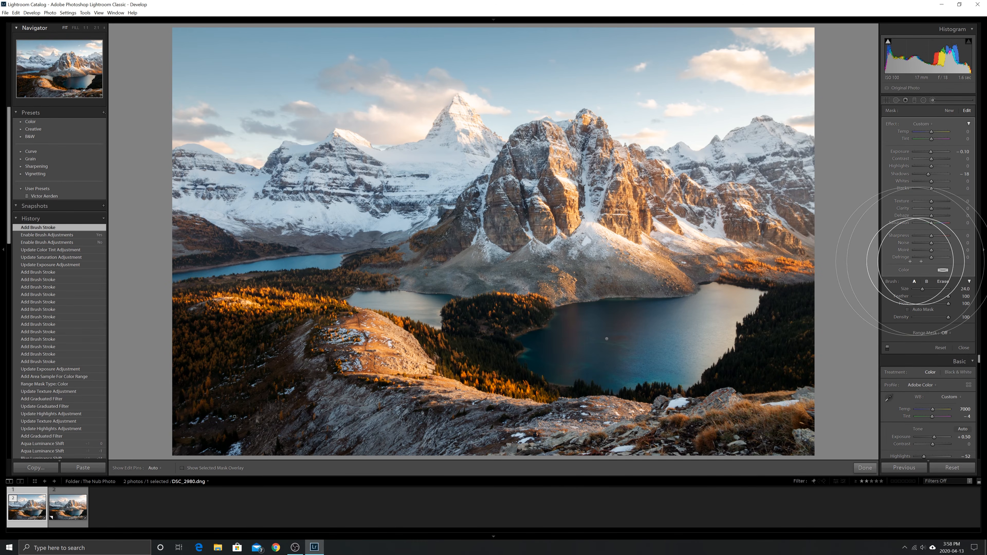
scroll(274, 233, "down", 2)
key("h")
scroll(143, 220, "down", 1)
left_click(155, 217)
key("h")
scroll(132, 166, "up", 3)
key("h")
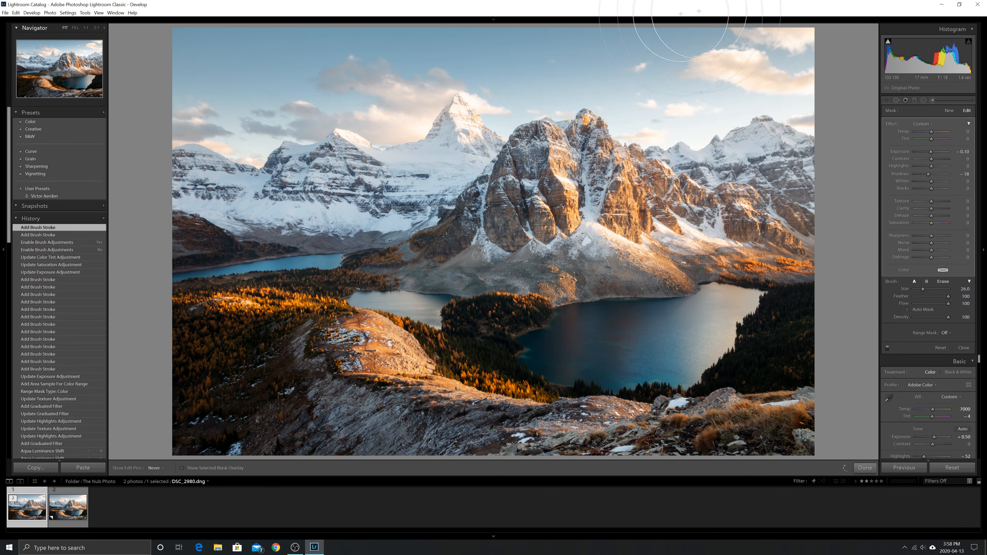
key("h")
left_click_drag(792, 183, 828, 229)
scroll(490, 299, "down", 5)
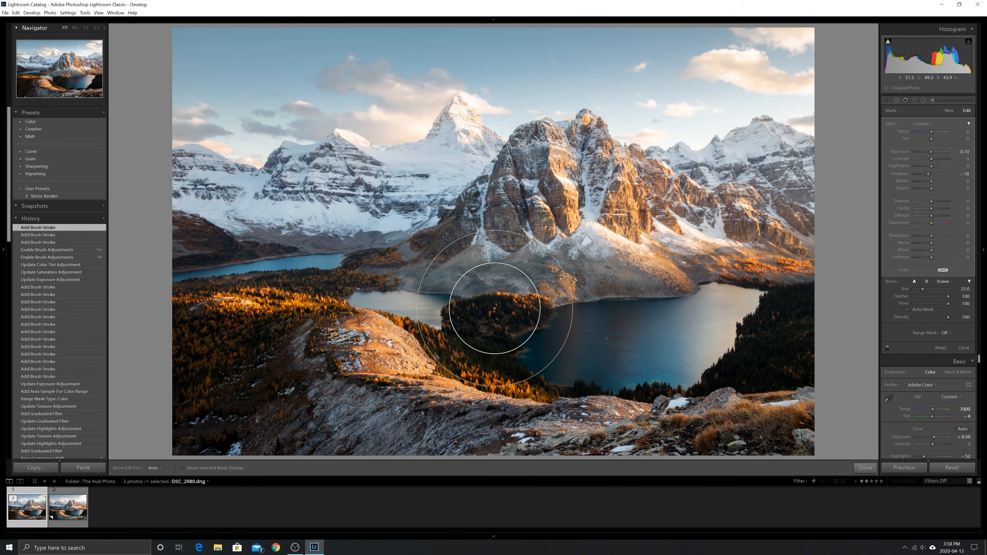
Paint the darkening mask onto the central mountain's shaded rock faces with a small brush of size 3 to 4
scroll(477, 278, "down", 7)
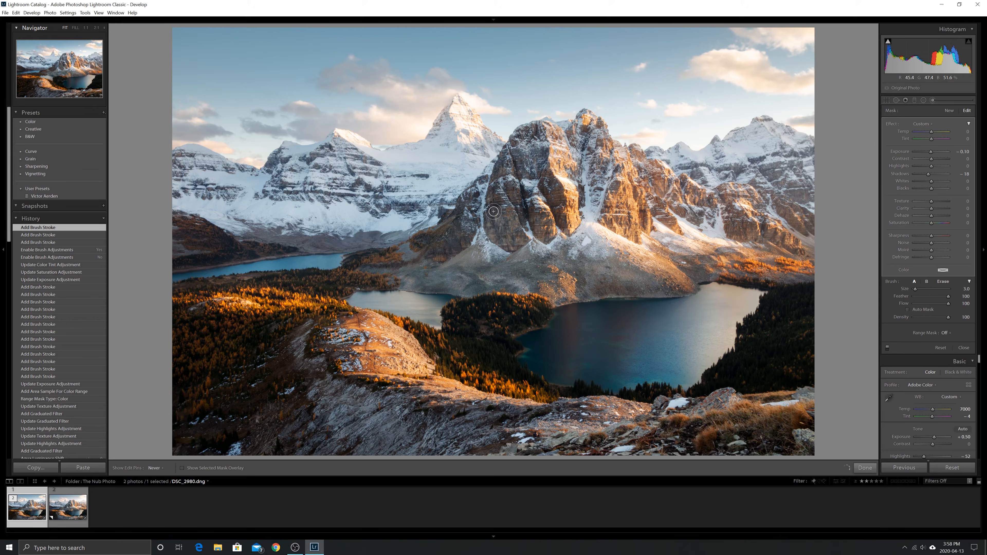
left_click_drag(515, 244, 470, 201)
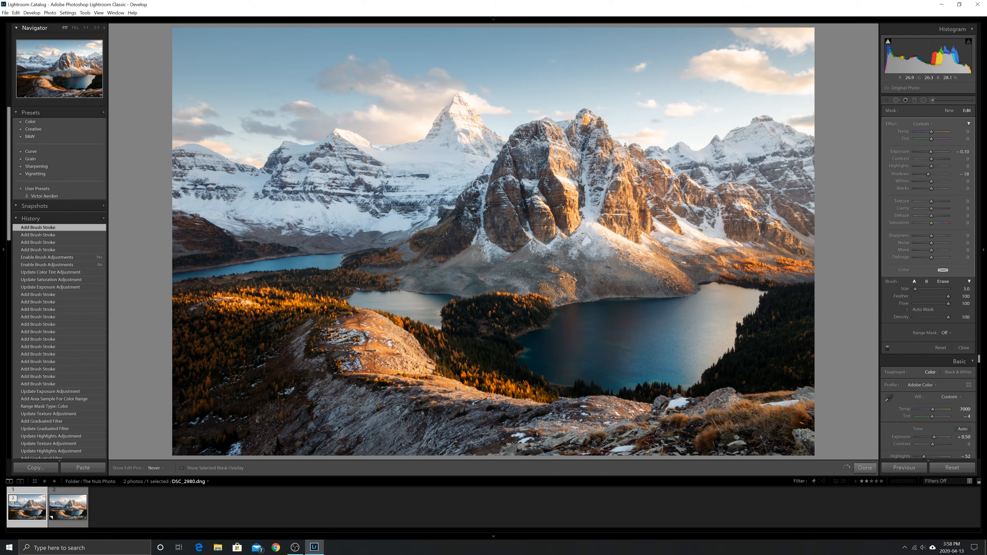
left_click_drag(504, 231, 492, 229)
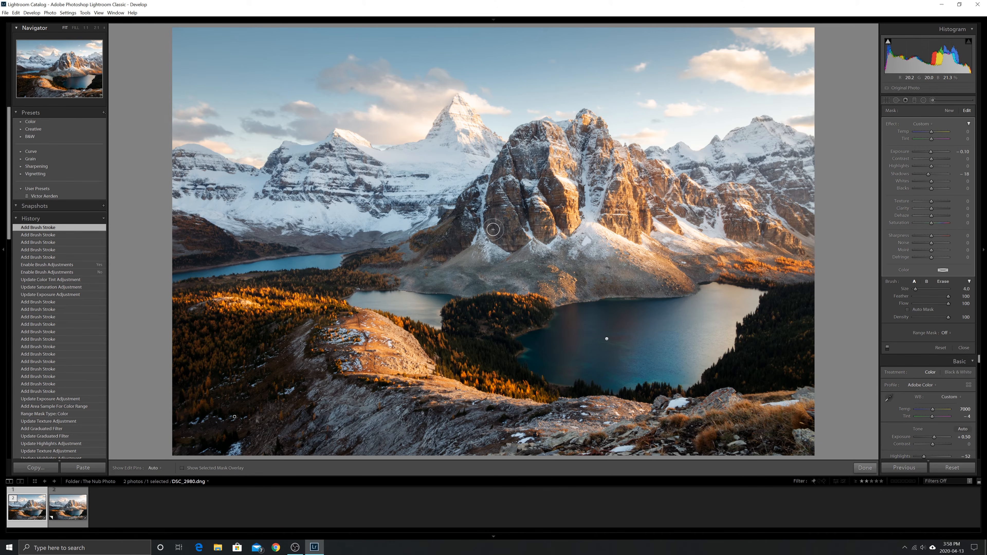
key("h")
mouse_move(584, 150)
left_mouse_down()
mouse_move(589, 201)
mouse_move(591, 190)
left_mouse_up()
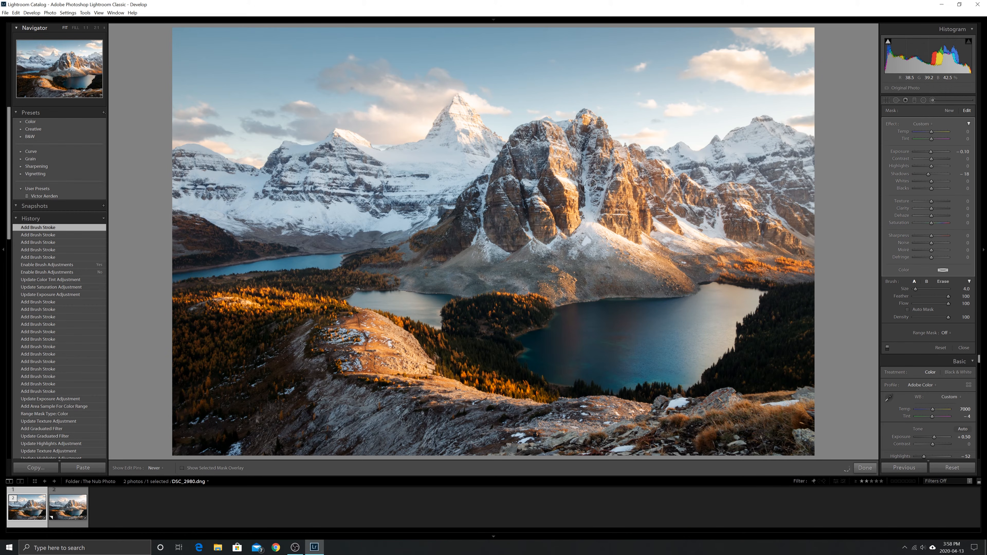
Extend the darkening strokes along the rocky ridge right of the central mountain and erase a small spot there
left_click_drag(590, 212, 712, 213)
key("h")
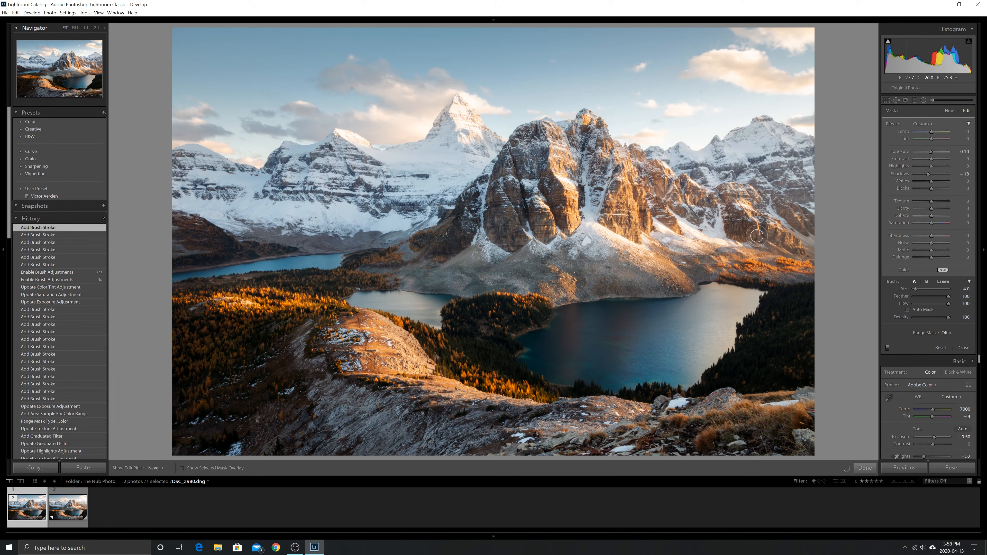
left_click(699, 211)
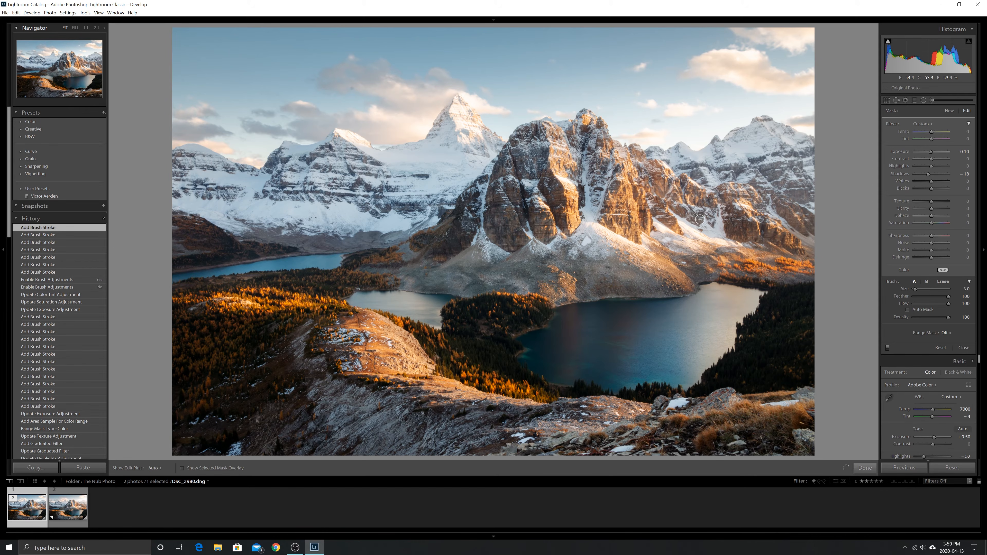
mouse_move(655, 187)
left_mouse_down()
mouse_move(682, 190)
mouse_move(657, 211)
left_mouse_up()
key("h")
left_click_drag(665, 219, 656, 191)
key("alt")
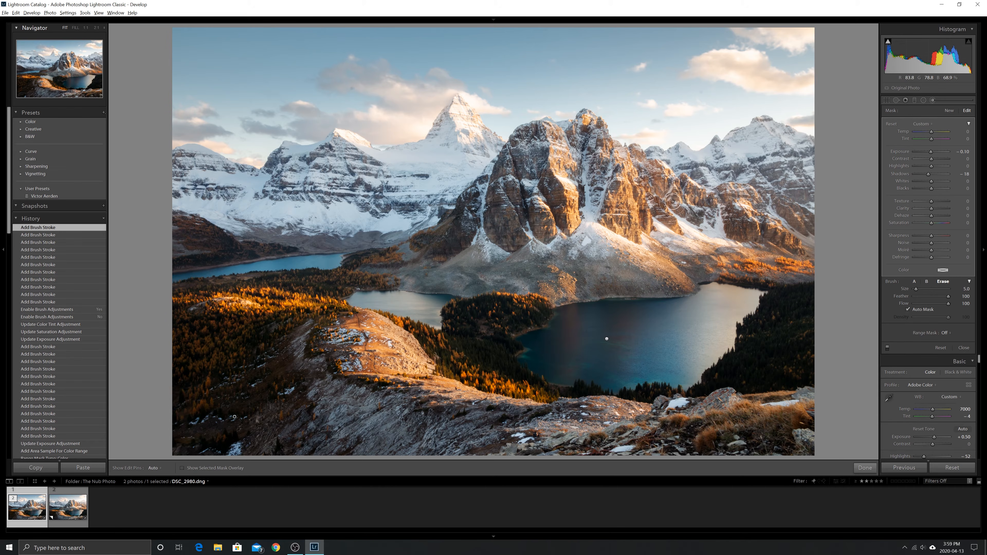
left_click(653, 193, "alt")
Show the mask overlay, turn off Auto Mask for the eraser, and erase the spill around the distant pointed peak
key("o")
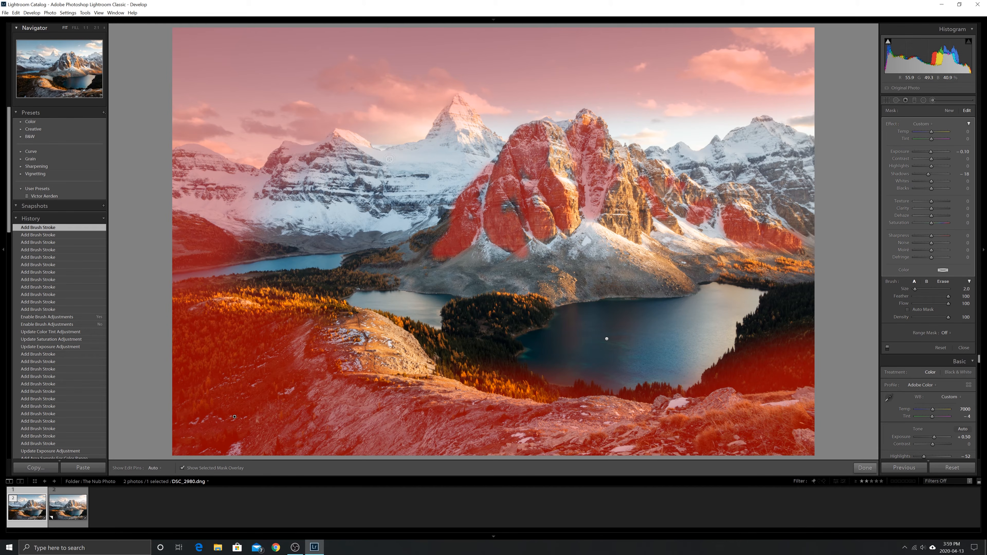
key("alt")
key("bracketright")
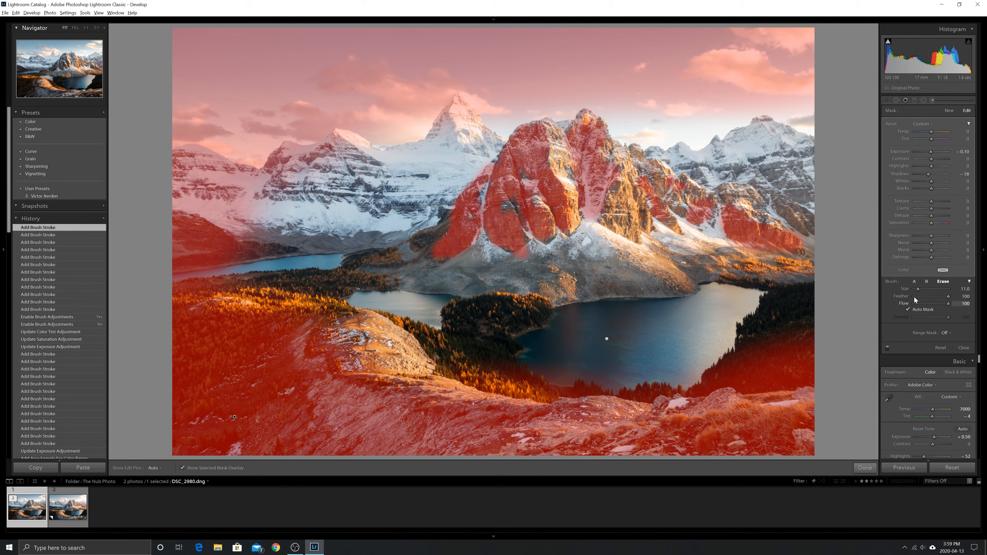
left_click(908, 310)
key("h")
mouse_move(476, 112)
left_mouse_down()
mouse_move(460, 97)
mouse_move(466, 127)
left_mouse_up()
Enlarge the eraser to size 21 and remove the darkening mask from the left snowy mountains and the sky
key("bracketright")
key("bracketright")
key("bracketright")
key("bracketright")
key("bracketright")
key("bracketright")
key("bracketleft")
key("bracketleft")
key("bracketleft")
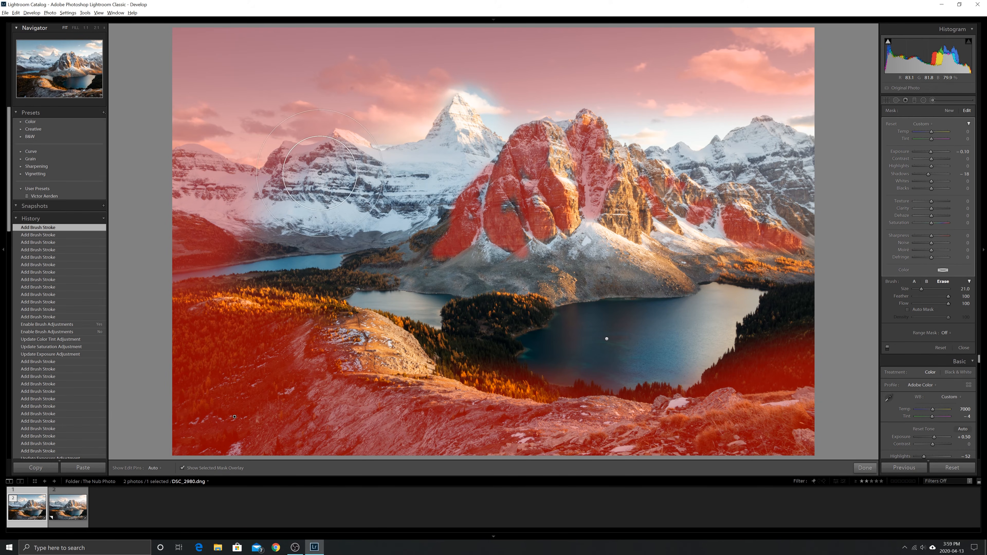
key("h")
mouse_move(361, 168)
left_mouse_down()
mouse_move(311, 167)
mouse_move(296, 155)
mouse_move(353, 172)
left_mouse_up()
mouse_move(404, 105)
left_mouse_down()
mouse_move(388, 119)
mouse_move(396, 120)
mouse_move(381, 99)
mouse_move(248, 163)
mouse_move(266, 69)
mouse_move(121, 34)
mouse_move(474, 49)
mouse_move(798, 28)
mouse_move(758, 62)
mouse_move(683, 47)
left_mouse_up()
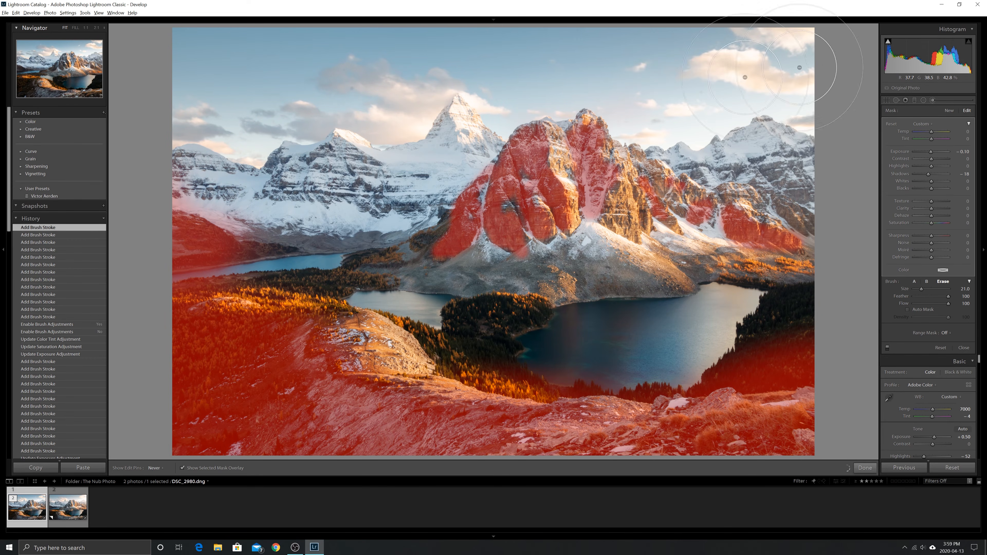
left_click_drag(462, 45, 455, 47)
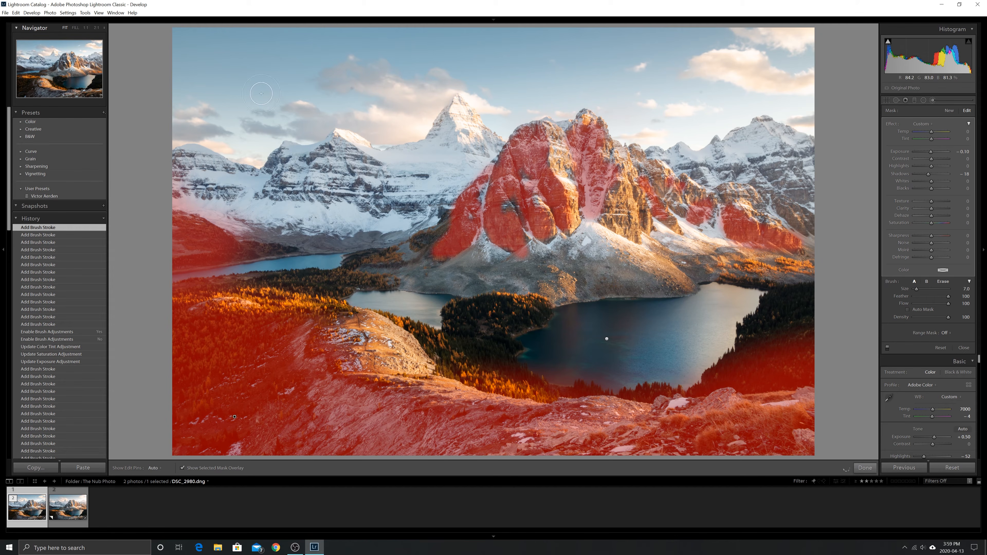
Repaint the darkening mask along the sky's upper edge with a large brush, then hide the mask overlay
scroll(198, 77, "up", 3)
left_click_drag(194, 55, 210, 47)
key("h")
mouse_move(152, 127)
left_mouse_down()
mouse_move(480, 4)
mouse_move(287, 33)
mouse_move(529, 11)
mouse_move(505, 12)
left_mouse_up()
left_click_drag(785, 2, 661, 11)
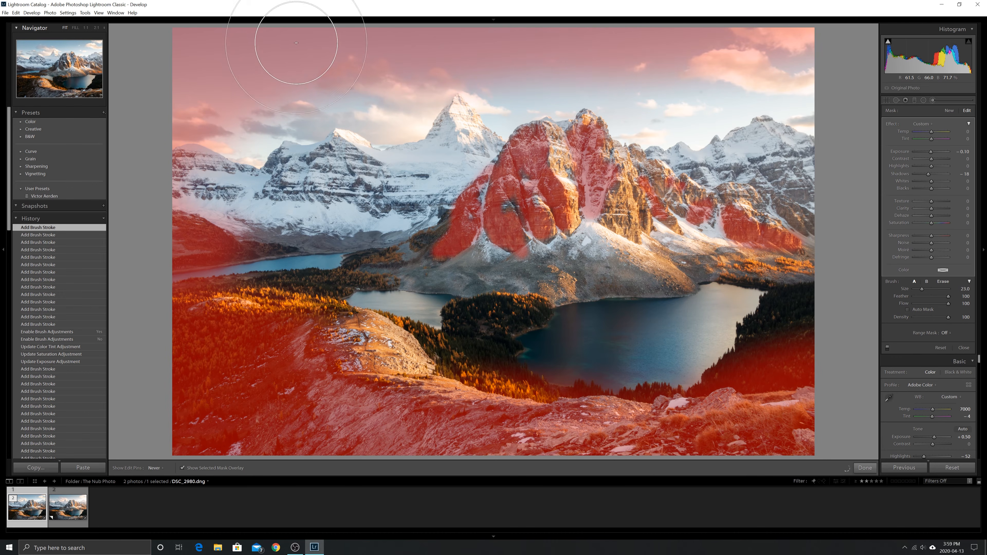
key("h")
key("o")
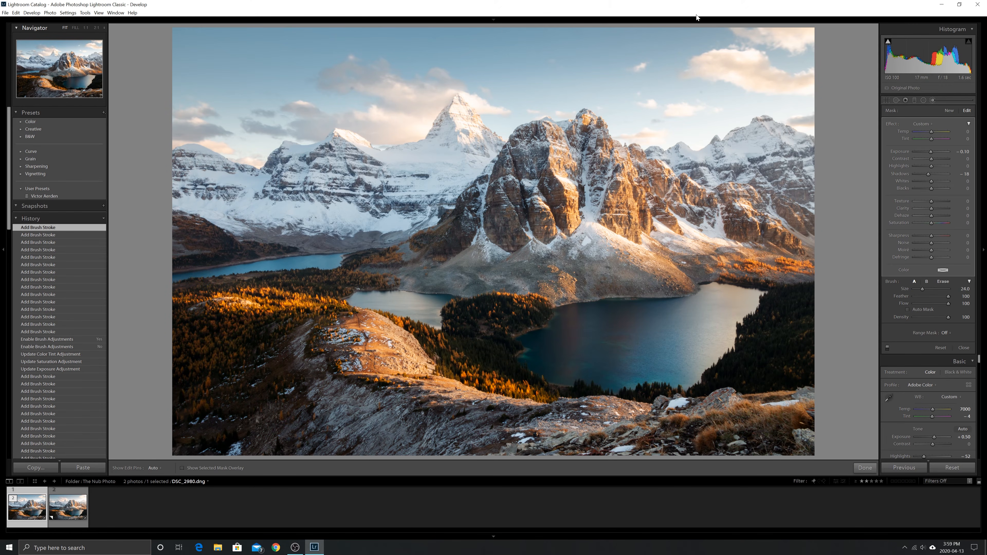
Paint the darkening mask onto the left snowy mountains' rocky areas with a brush reduced to size 5
scroll(773, 282, "up", 1)
scroll(394, 167, "down", 10)
left_click_drag(334, 159, 333, 152)
key("h")
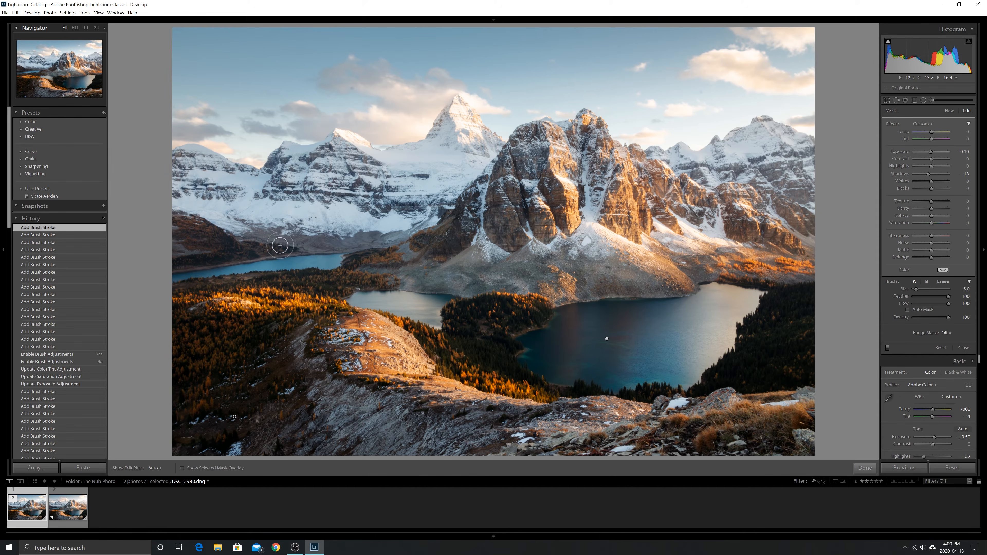
key("h")
Paint darkening strokes across the slopes below the central mountain with a brush of size 6 to 9
scroll(427, 253, "up", 6)
left_click_drag(504, 273, 498, 278)
scroll(498, 278, "down", 2)
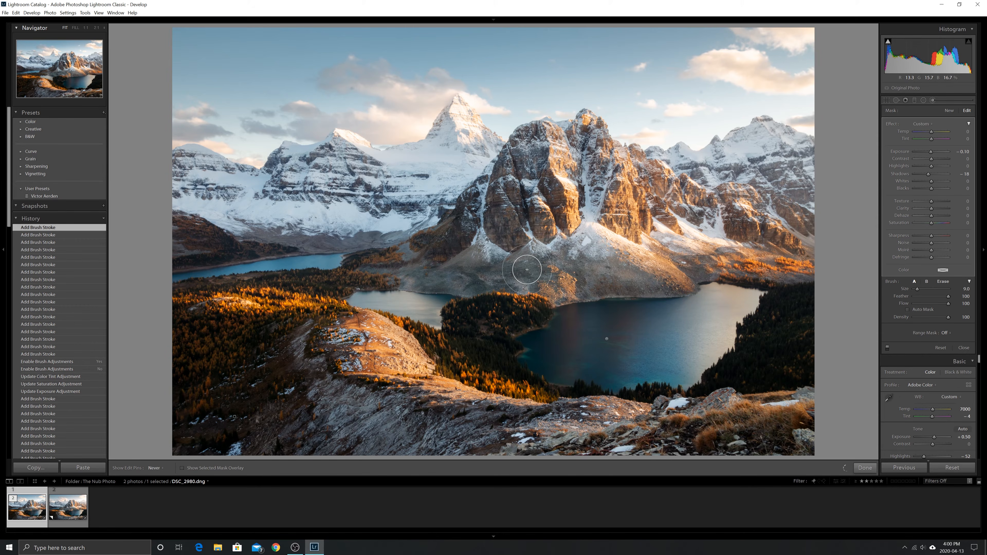
scroll(598, 276, "down", 3)
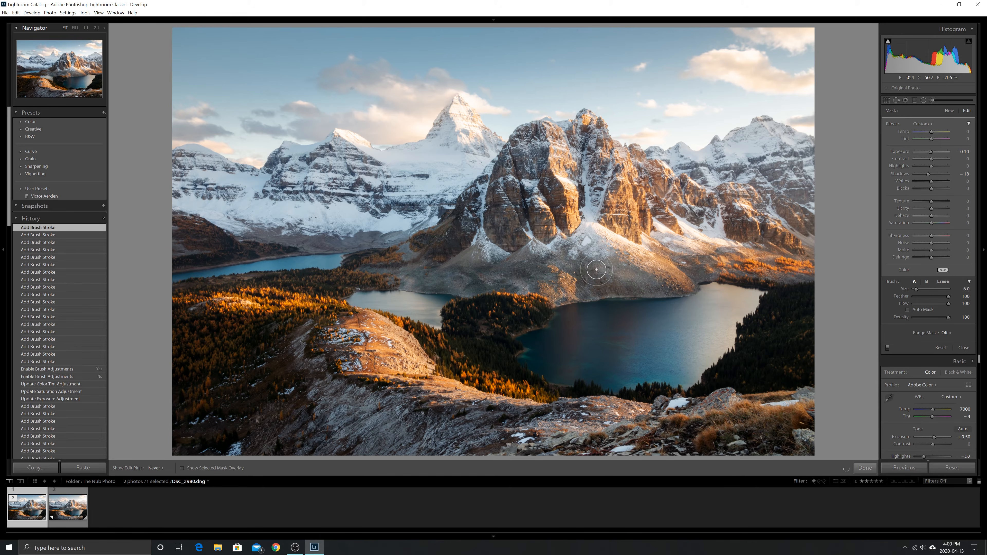
Set the darkening mask's shadows to -4
key("h")
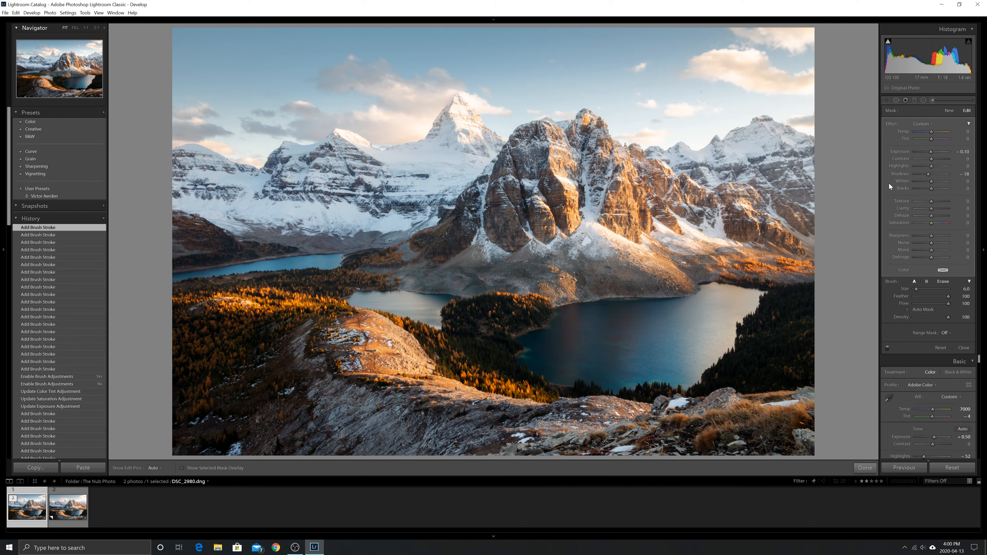
left_click_drag(928, 173, 929, 173)
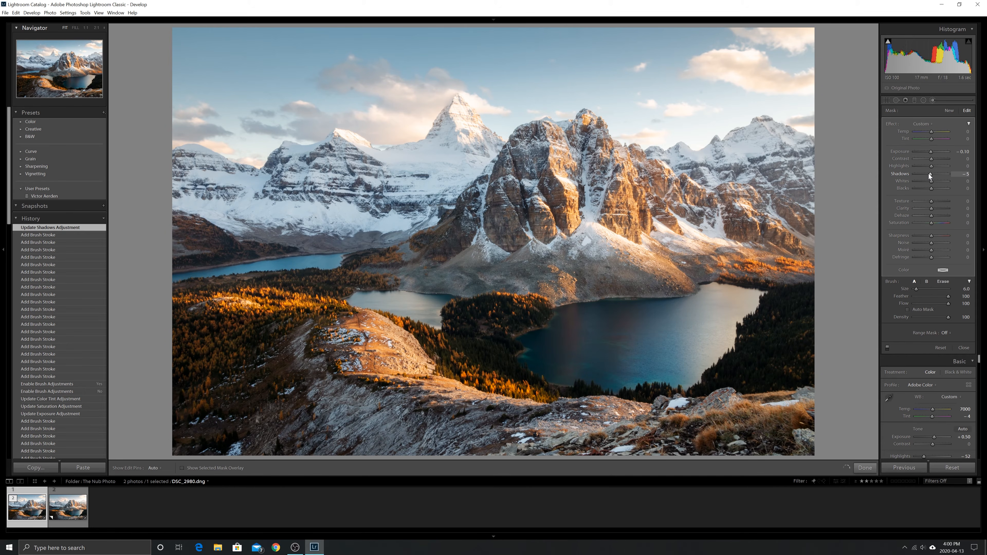
left_click_drag(928, 174, 928, 174)
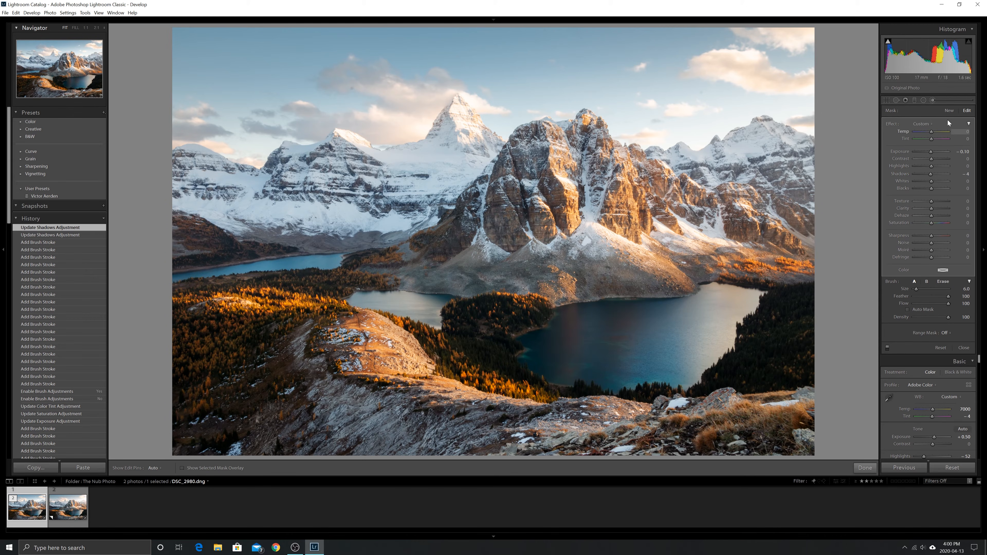
Start a new brightening brush with the effect reset, exposure 0.20, whites 3 and a brush size of 5
left_click(948, 112)
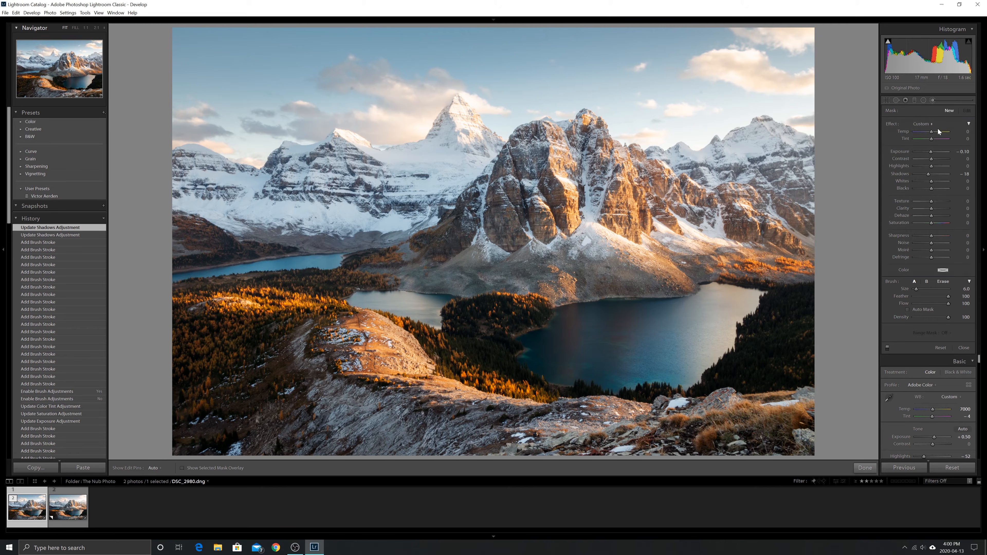
double_click(889, 124)
left_click_drag(931, 152, 932, 151)
left_click_drag(930, 152, 930, 152)
left_click_drag(930, 182, 931, 181)
scroll(560, 137, "down", 1)
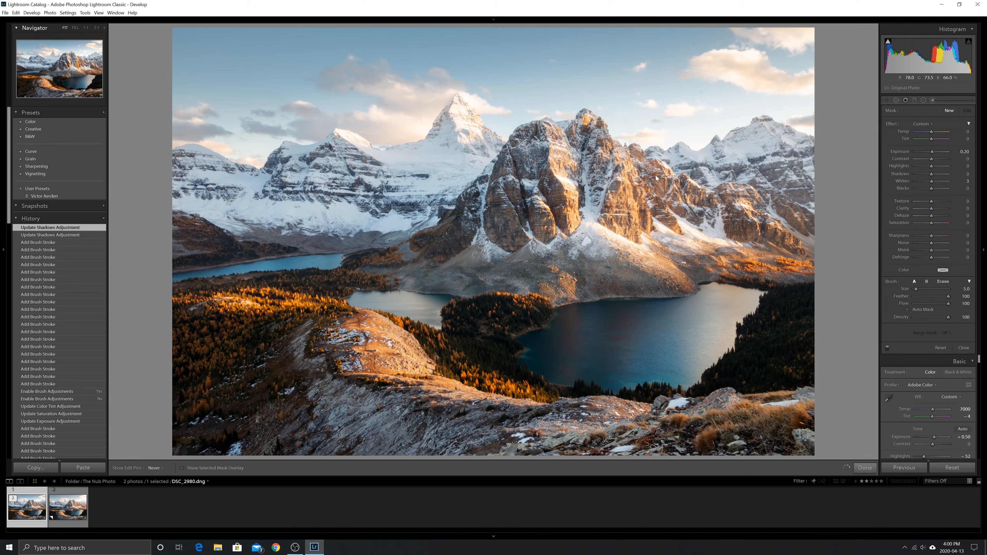
Paint brightening strokes along the rocky ridge and orange slopes right of the central mountain with a brush of size 5 to 8
left_click_drag(674, 180, 700, 196)
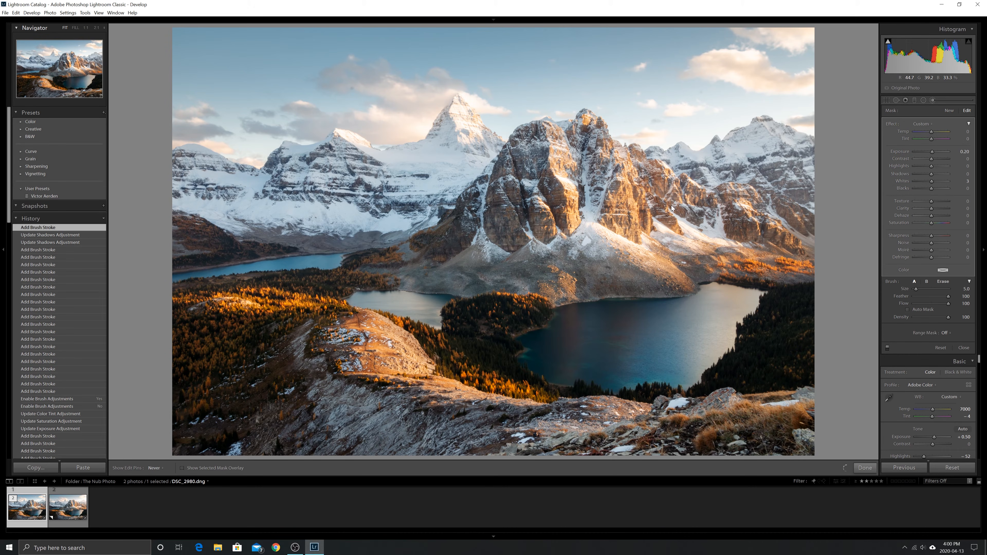
left_click(736, 201)
scroll(763, 207, "down", 3)
mouse_move(762, 207)
left_mouse_down()
mouse_move(741, 201)
mouse_move(783, 210)
mouse_move(765, 256)
left_mouse_up()
key("h")
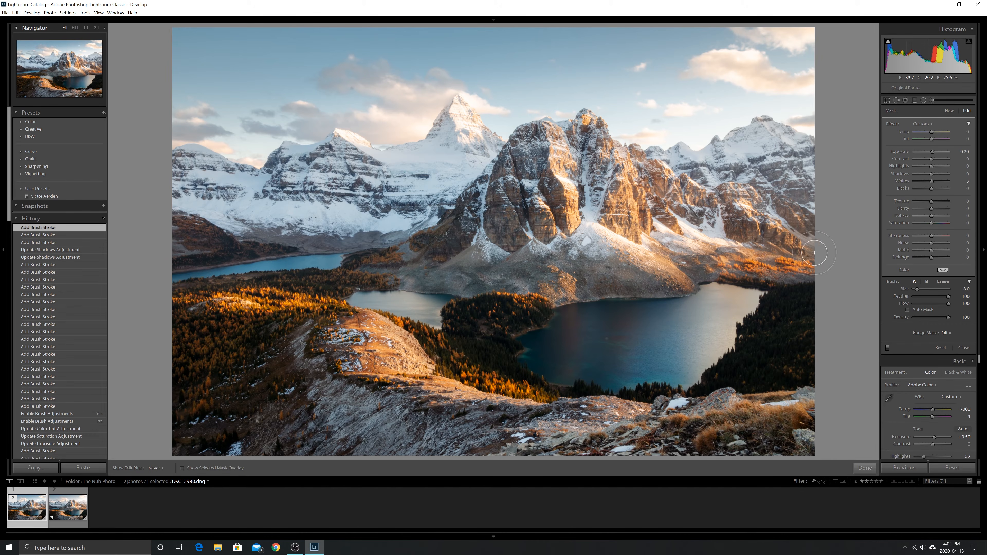
scroll(837, 253, "up", 5)
left_click_drag(740, 220, 837, 227)
Set the brightening mask's contrast to 7 and blacks to -1
key("h")
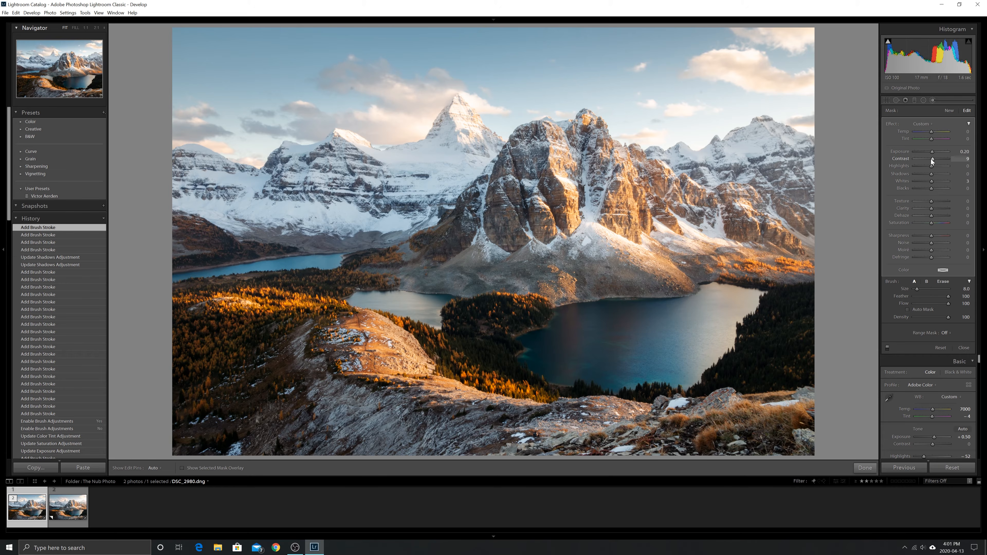
key("Up")
key("Down")
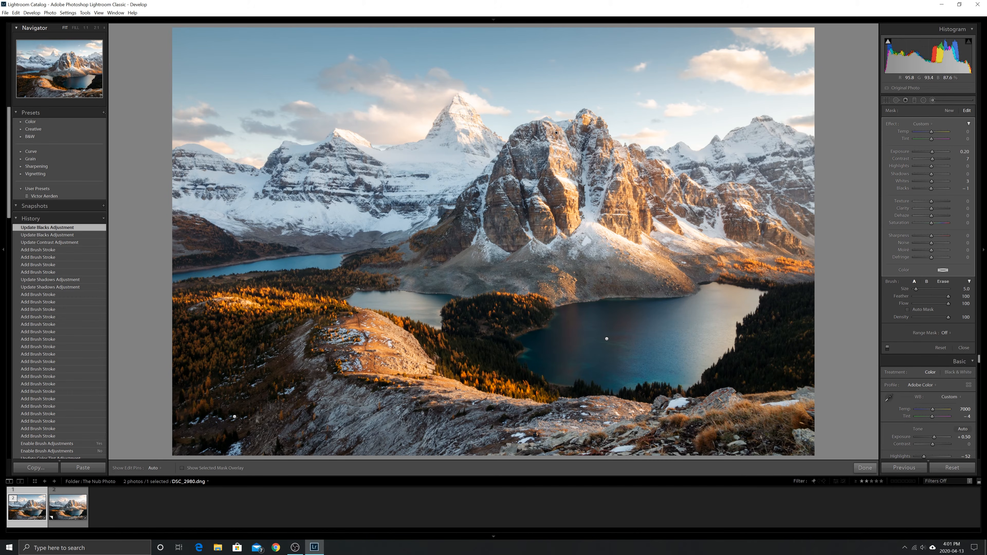
Paint brightening strokes over the background peak and the snowy mountains to its left with a brush of size 3 to 6
left_click(483, 147)
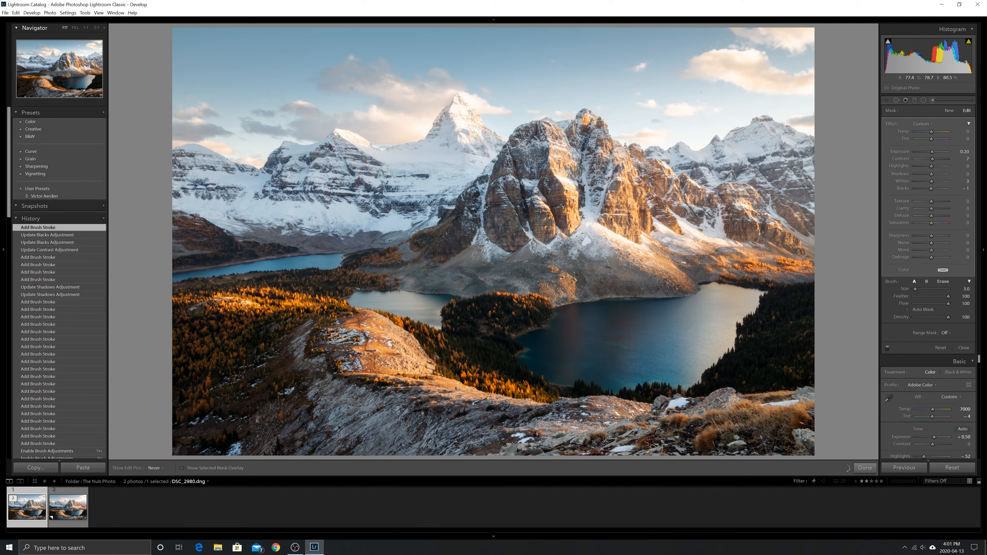
left_click_drag(366, 135, 309, 170)
scroll(279, 198, "up", 2)
key("h")
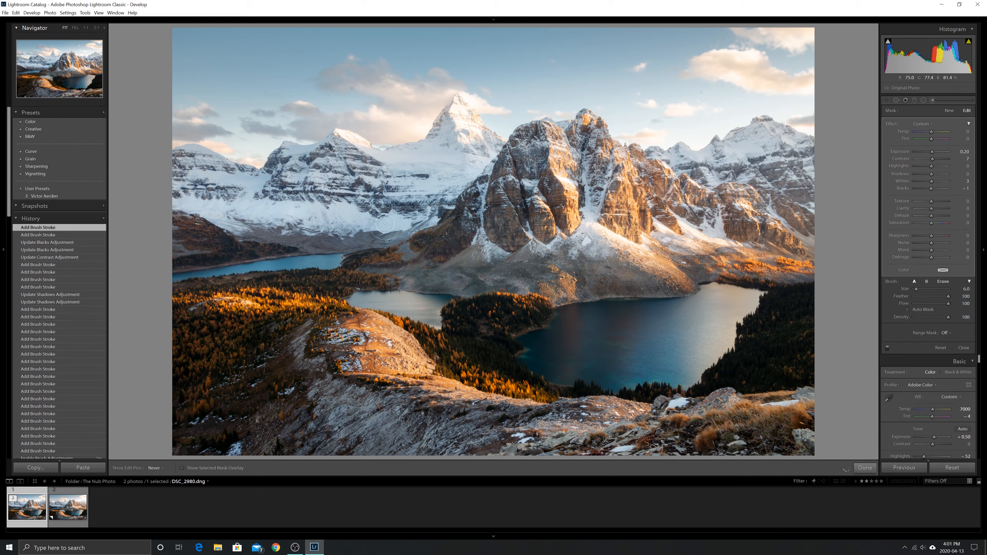
left_click(298, 172)
key("h")
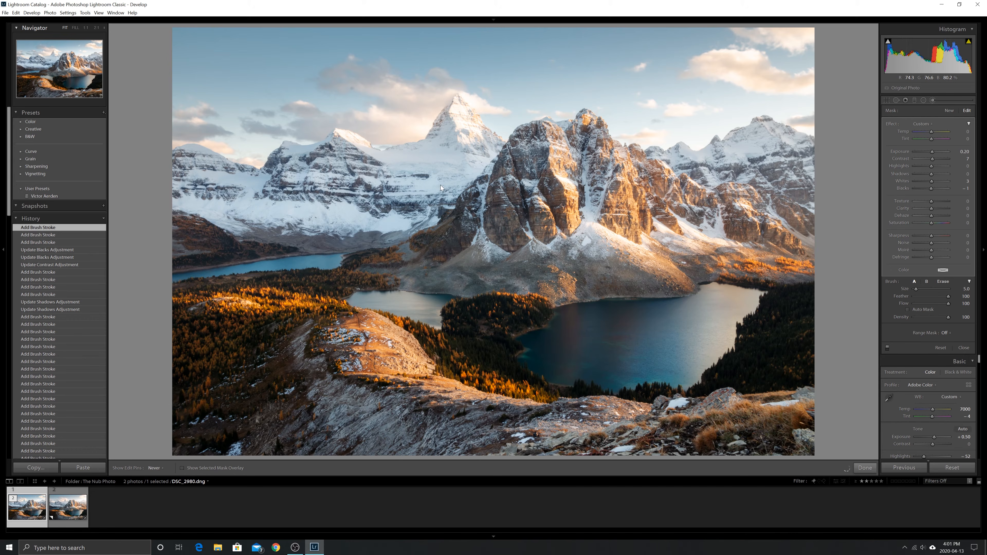
left_click(424, 161)
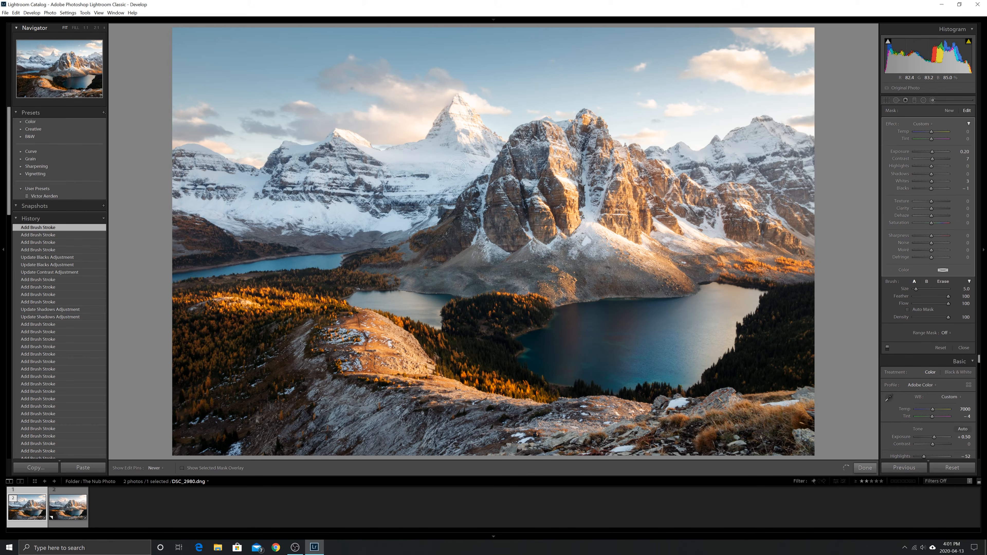
Brighten the central mountain's left edge, snowy gully and base with a brush of size 2 to 3
scroll(486, 171, "down", 3)
left_click(515, 173)
key("h")
mouse_move(479, 185)
left_mouse_down()
mouse_move(479, 236)
mouse_move(498, 251)
mouse_move(482, 194)
mouse_move(493, 170)
left_mouse_up()
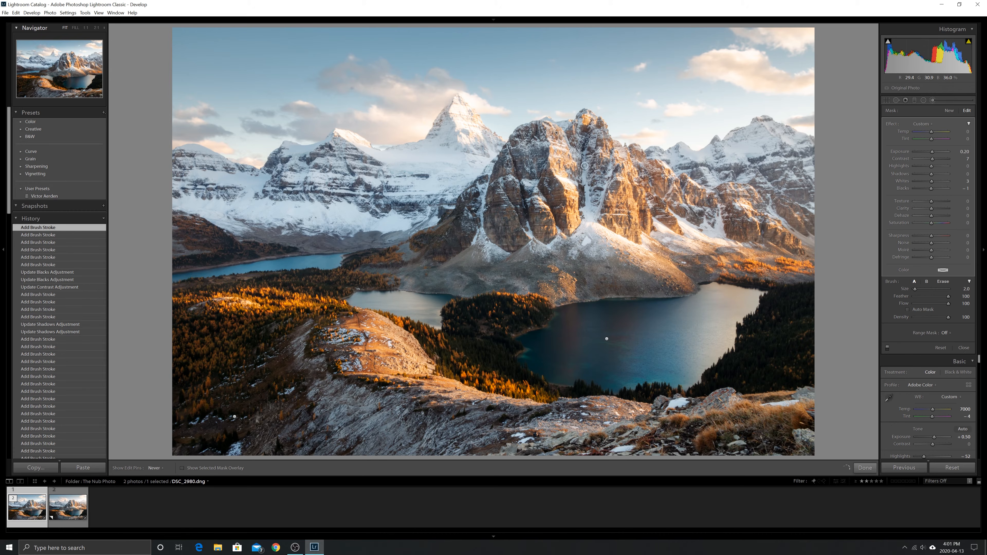
left_click_drag(599, 206, 609, 168)
left_click_drag(580, 230, 563, 240)
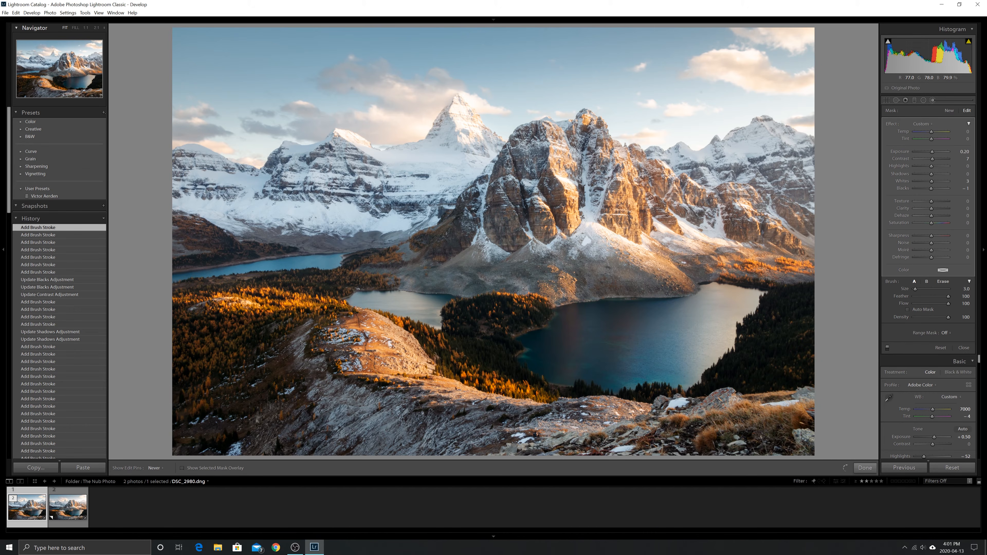
Brighten the snow patches and ridge right of the central mountain with a size 3 brush, checking coverage with the mask overlay
left_click_drag(667, 226, 664, 224)
key("o")
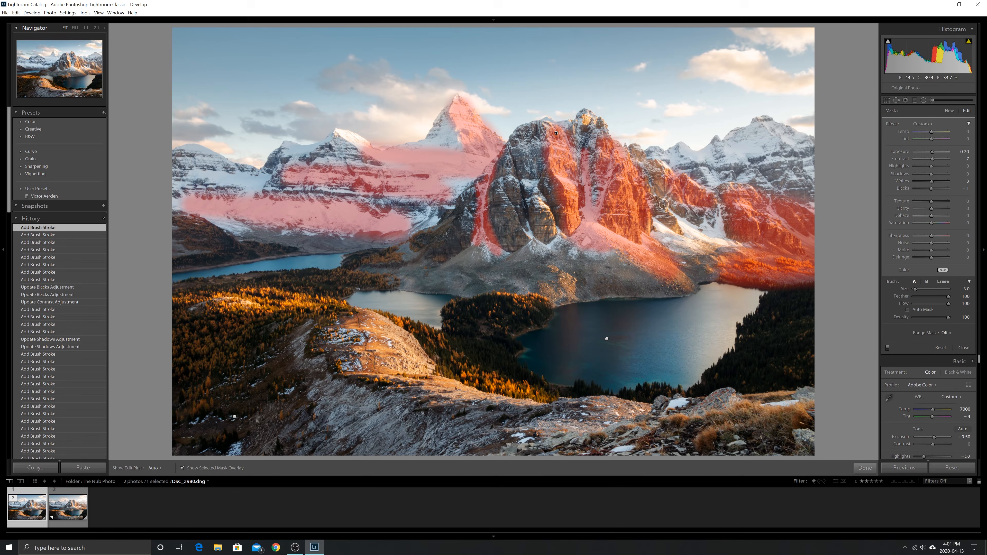
left_click_drag(683, 223, 713, 238)
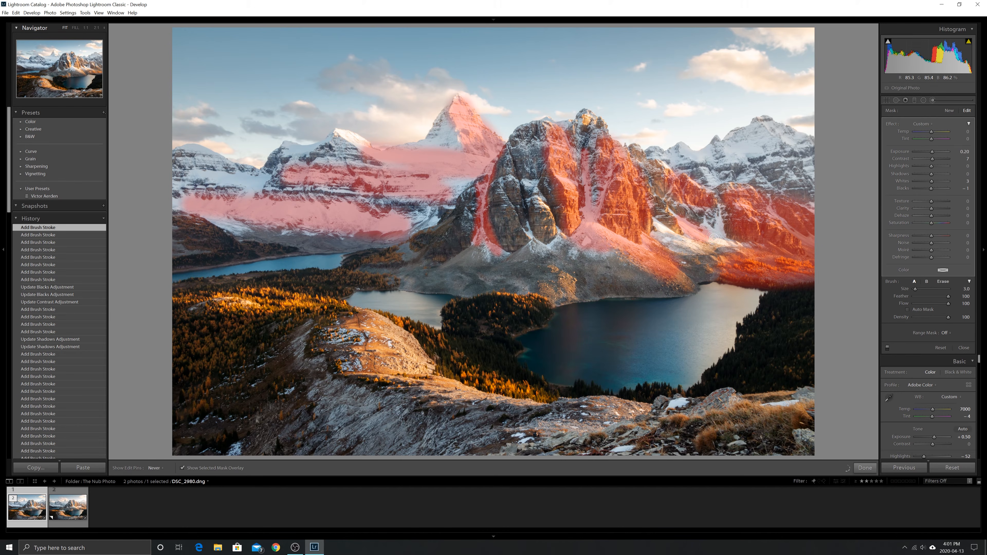
key("o")
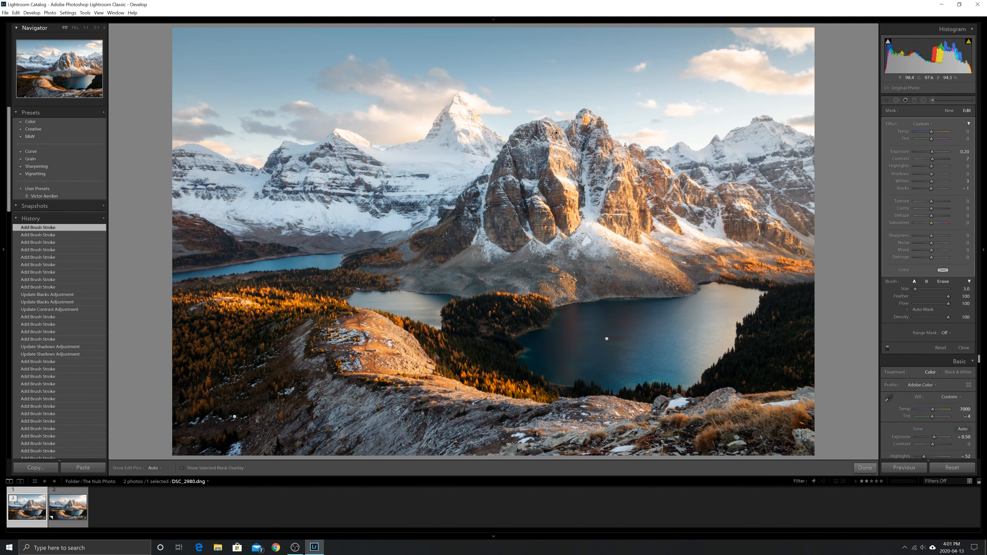
left_click_drag(687, 244, 685, 245)
key("h")
key("h")
left_click_drag(794, 205, 793, 219)
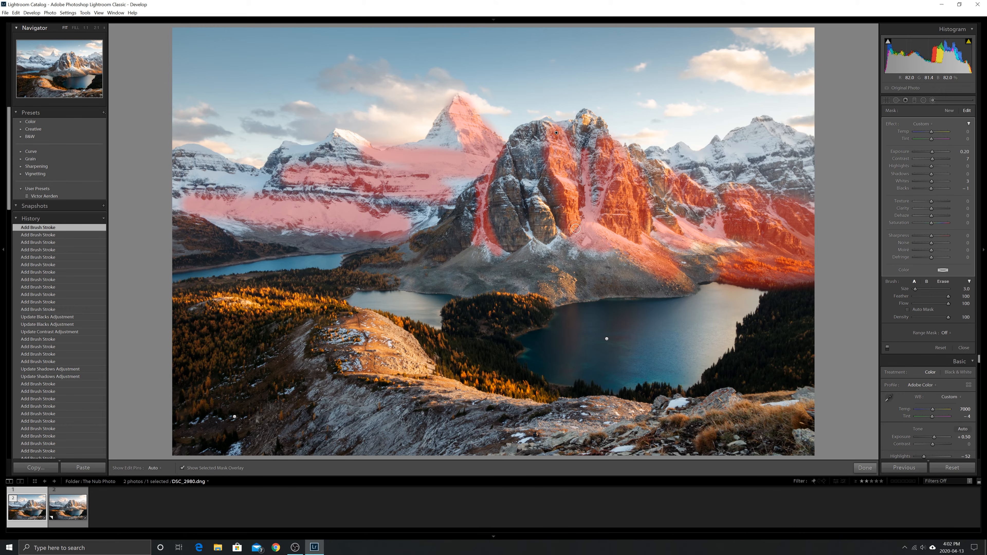
key("h")
Brighten the slope edge above the lake and the orange forest on the left with a brush of size 4 to 5
scroll(561, 283, "up", 3)
scroll(562, 283, "down", 2)
left_click_drag(559, 286, 552, 298)
key("h")
key("h")
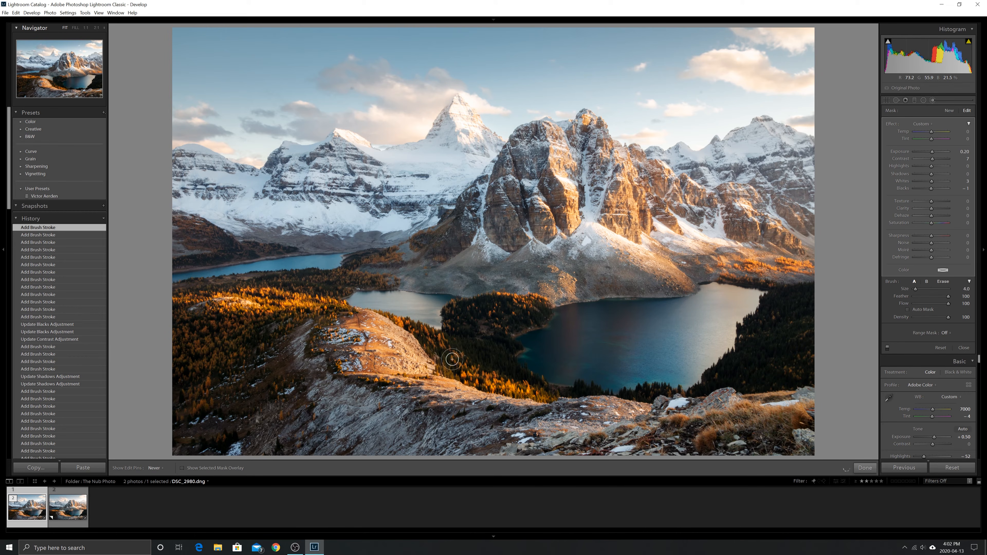
mouse_move(407, 326)
left_mouse_down()
mouse_move(511, 320)
mouse_move(511, 308)
mouse_move(332, 282)
mouse_move(231, 302)
left_mouse_up()
key("h")
scroll(233, 301, "up", 1)
key("h")
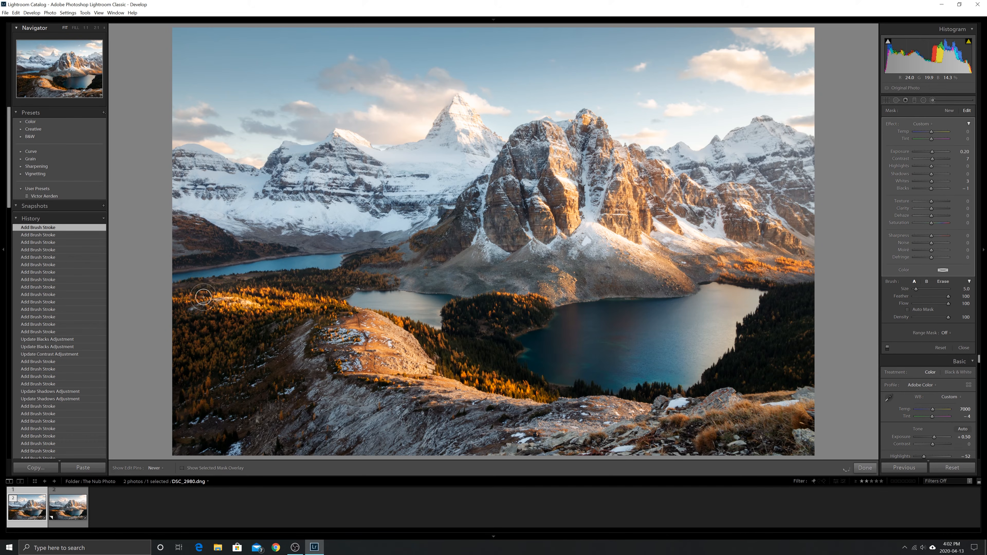
Paint brightening strokes along the foreground ridge and the rocks at its right end with a brush of size 8 to 5
scroll(346, 309, "up", 3)
left_click_drag(351, 316, 364, 325)
key("h")
scroll(427, 379, "down", 3)
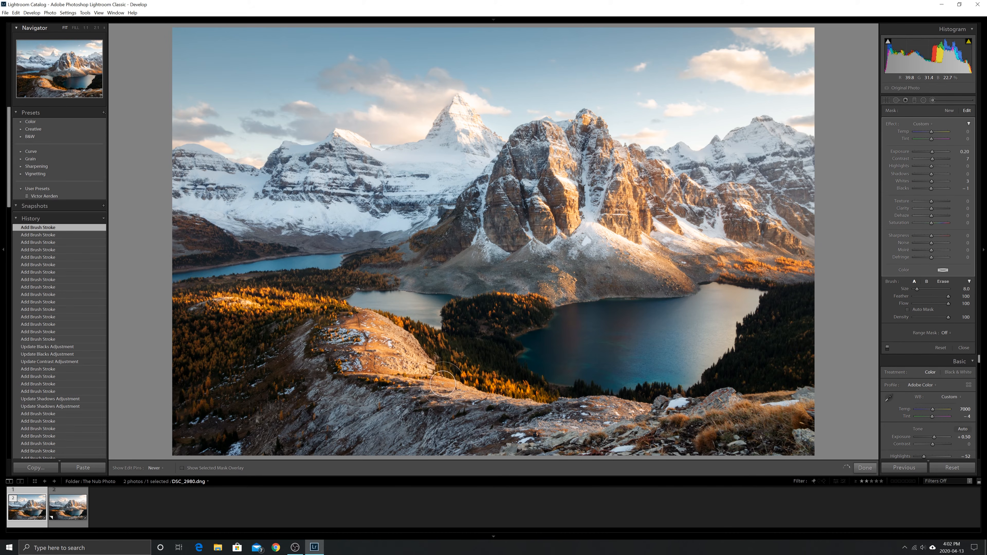
left_click_drag(434, 381, 444, 388)
key("h")
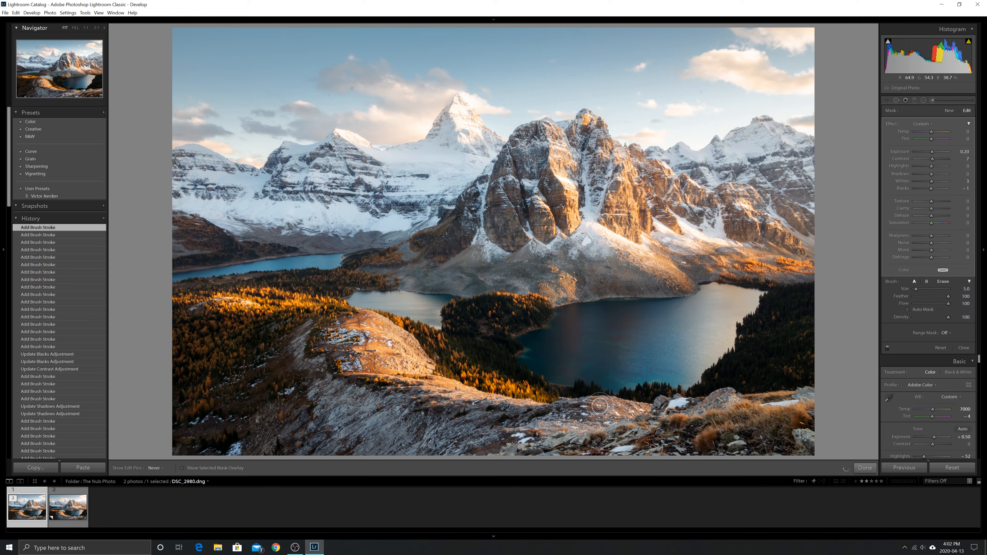
left_click(723, 404)
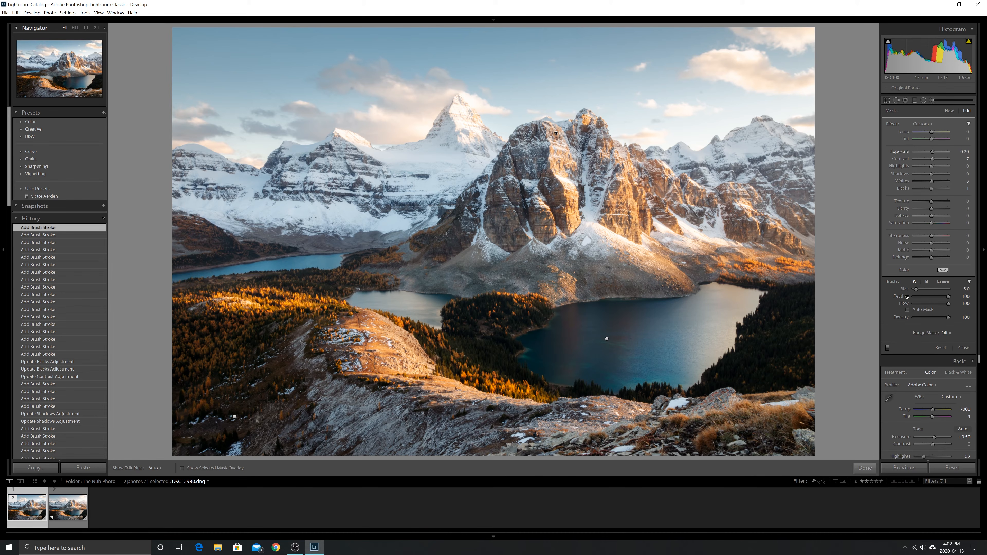
Compare the photo with and without the brush adjustments, leaving them enabled
left_click(887, 349)
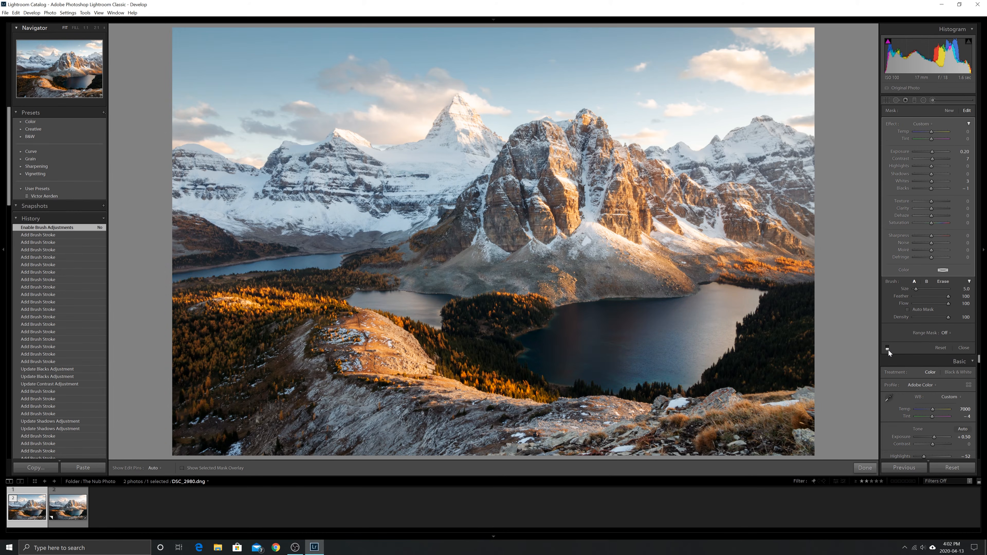
left_click(887, 349)
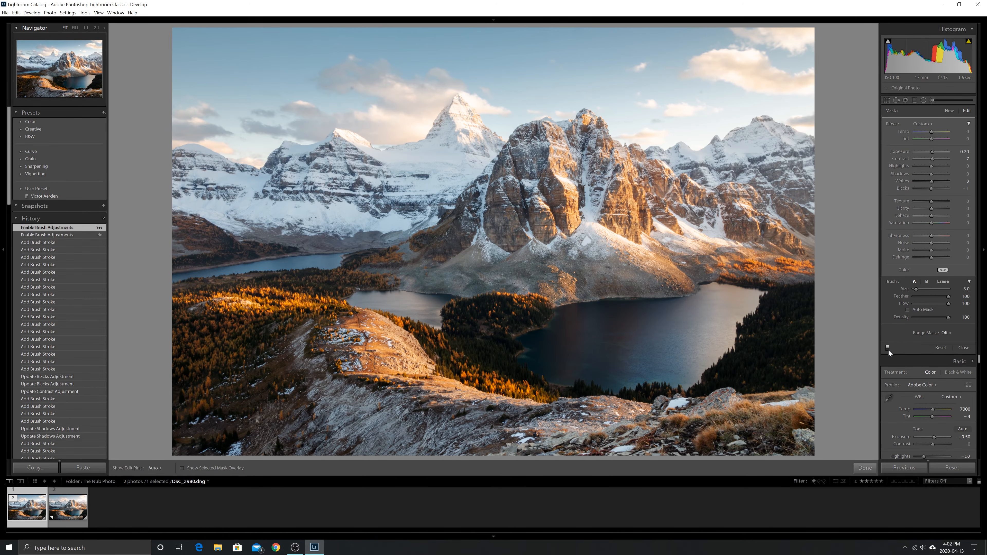
left_click(887, 349)
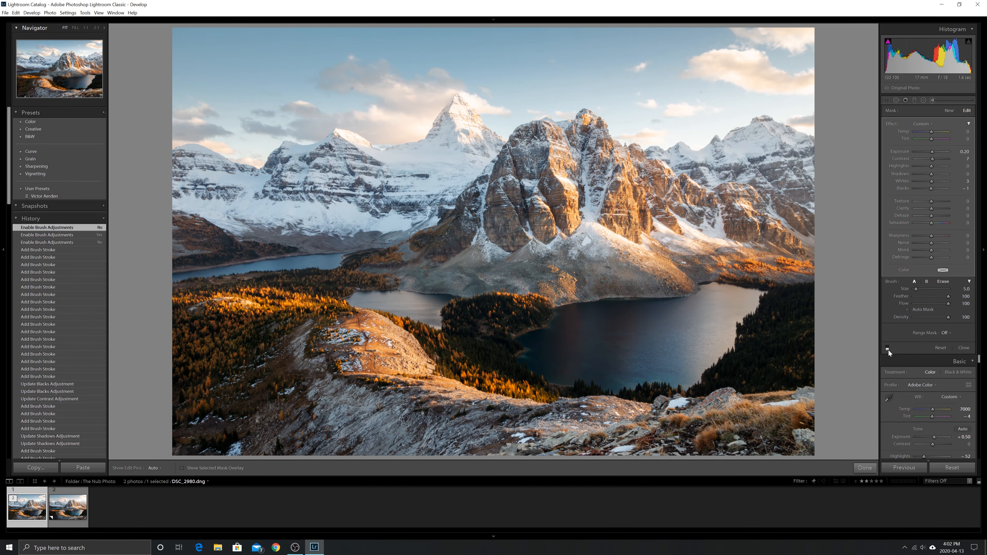
left_click(887, 349)
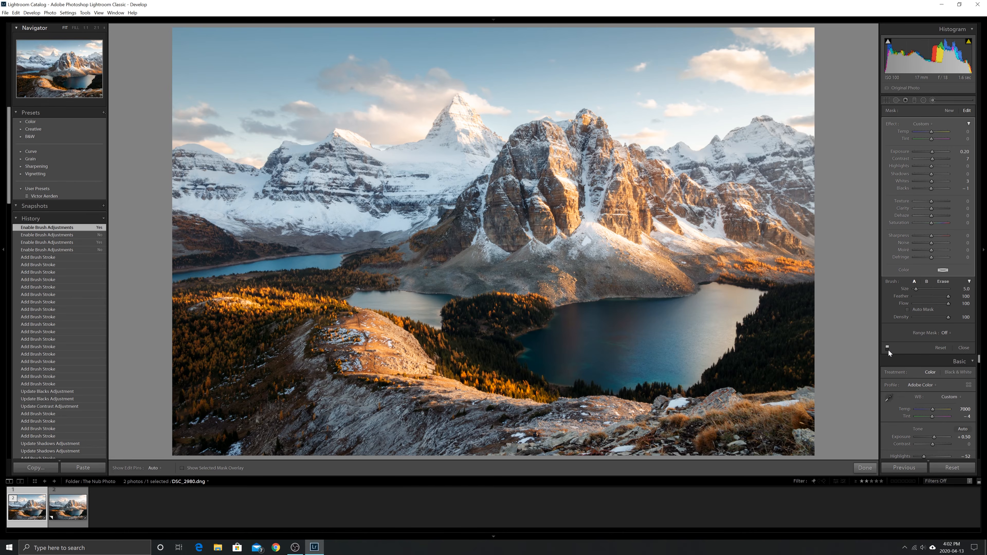
left_click(887, 348)
left_click(887, 348)
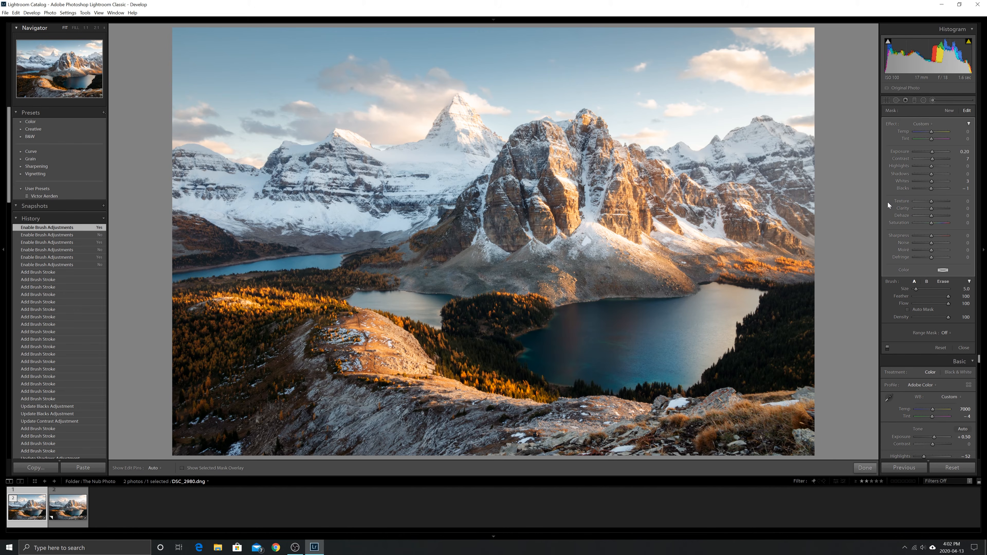
Start a new softening brush with the effect reset, clarity -30 and a brush size of 26
left_click(947, 112)
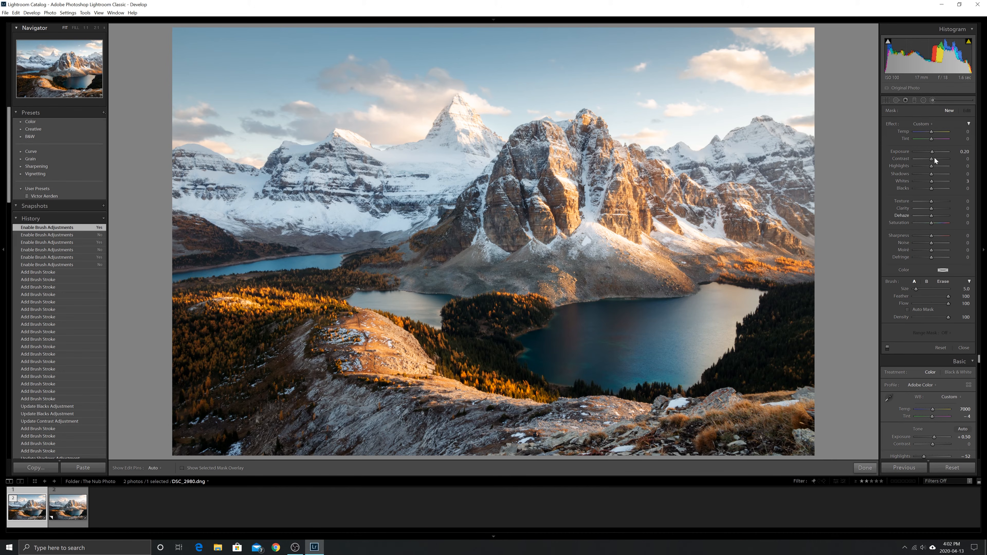
double_click(889, 123)
left_click(926, 207)
scroll(342, 218, "up", 12)
scroll(198, 408, "down", 3)
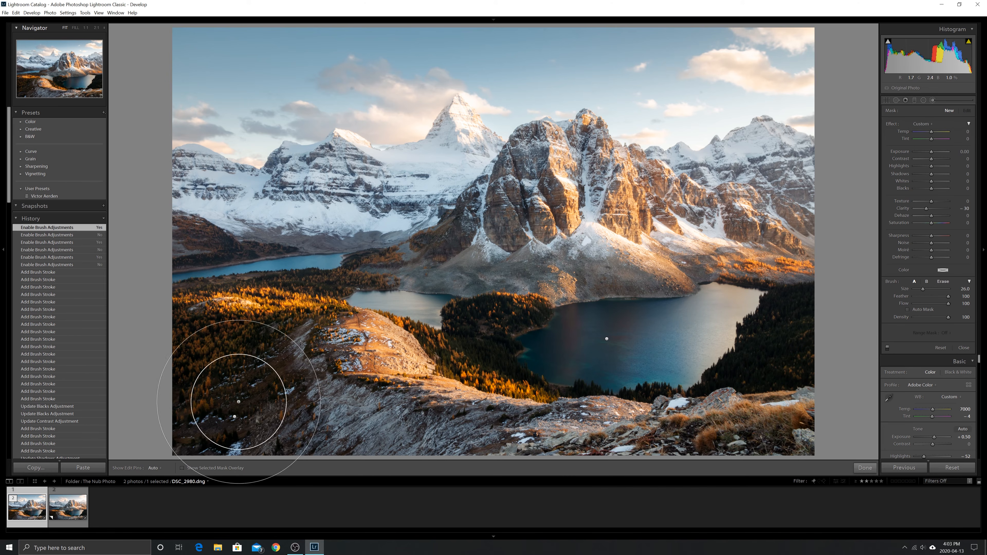
Paint the softening mask around the photo's outer areas, covering the foreground, left side and sky, and check it with the overlay
key("h")
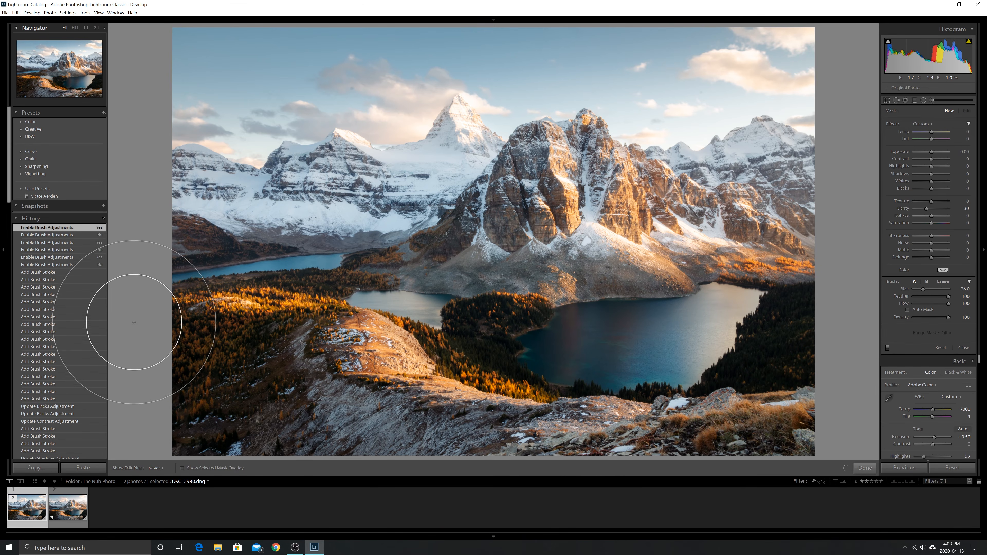
key("h")
left_click_drag(238, 18, 437, 23)
key("h")
key("h")
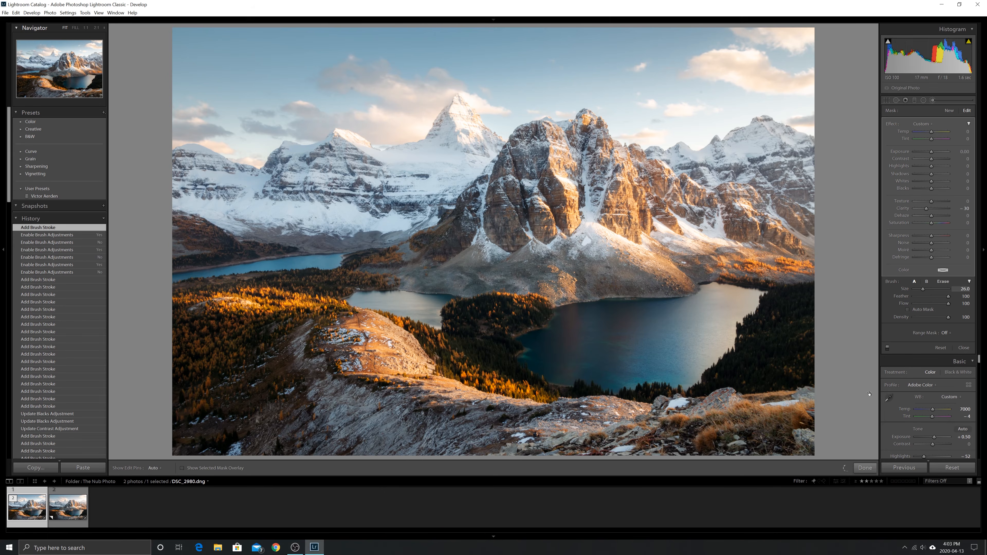
left_click_drag(874, 382, 863, 309)
key("o")
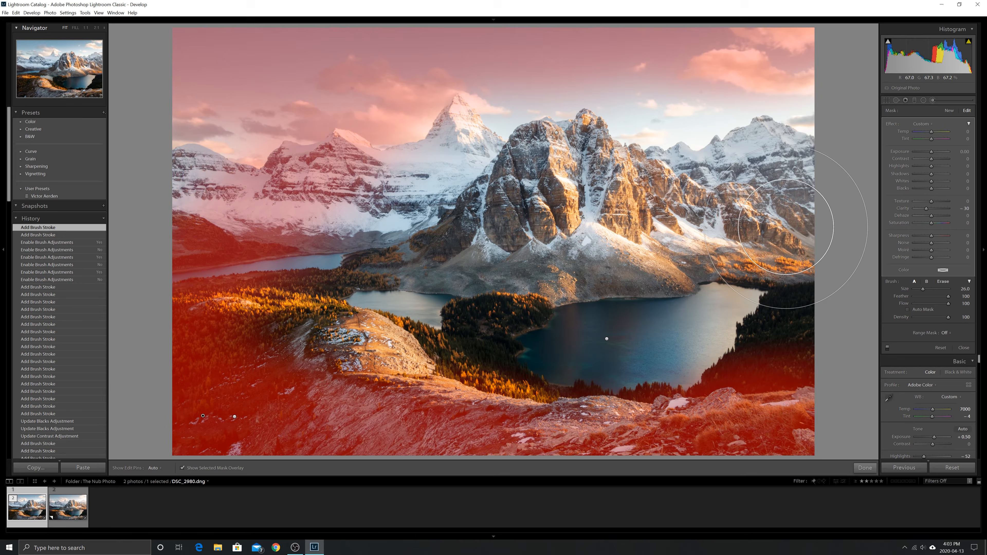
Hide the mask overlay and set the softening brush's clarity to -29
key("o")
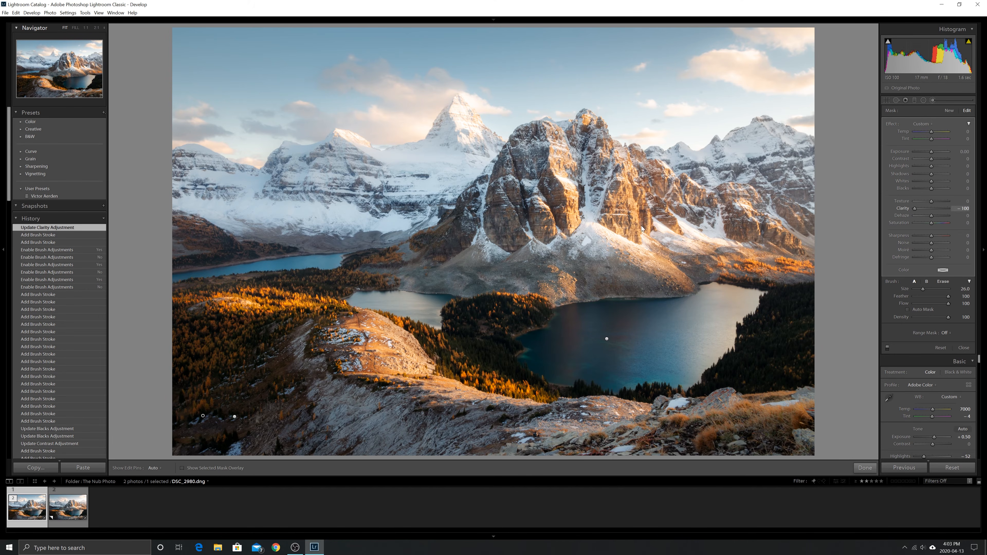
left_click_drag(913, 209, 924, 208)
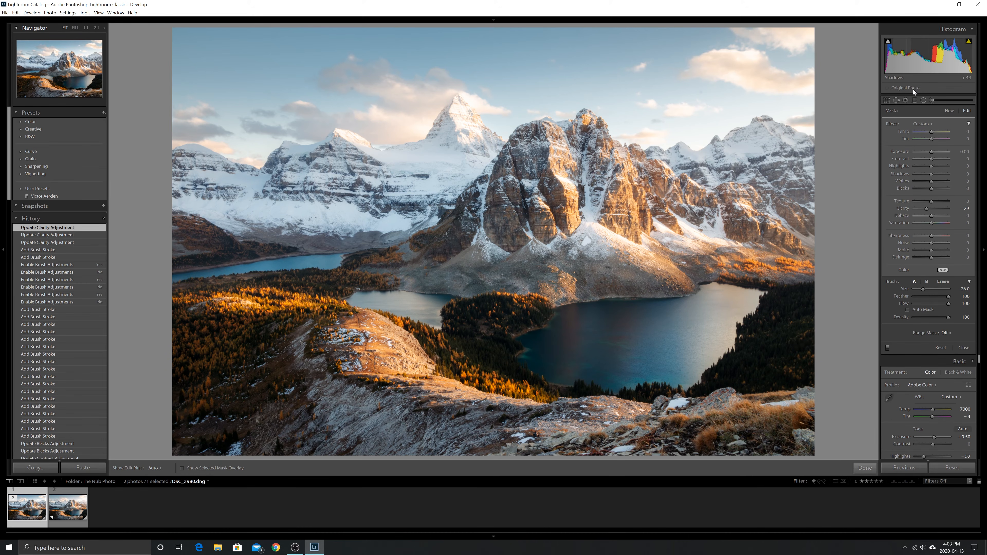
Add a large radial filter with clarity -30 centred near the photo's upper right edge and invert its mask
left_click(924, 100)
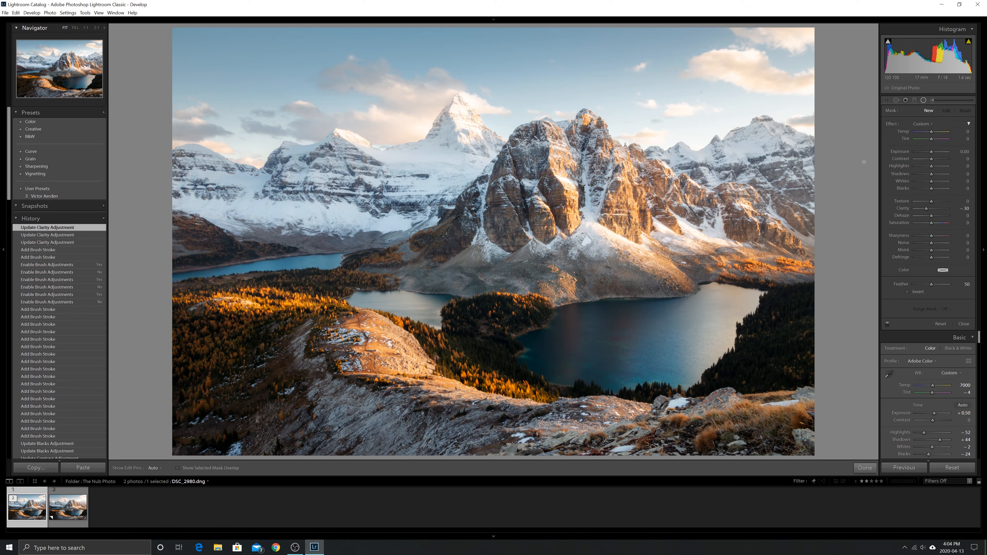
left_click_drag(442, 244, 485, 367)
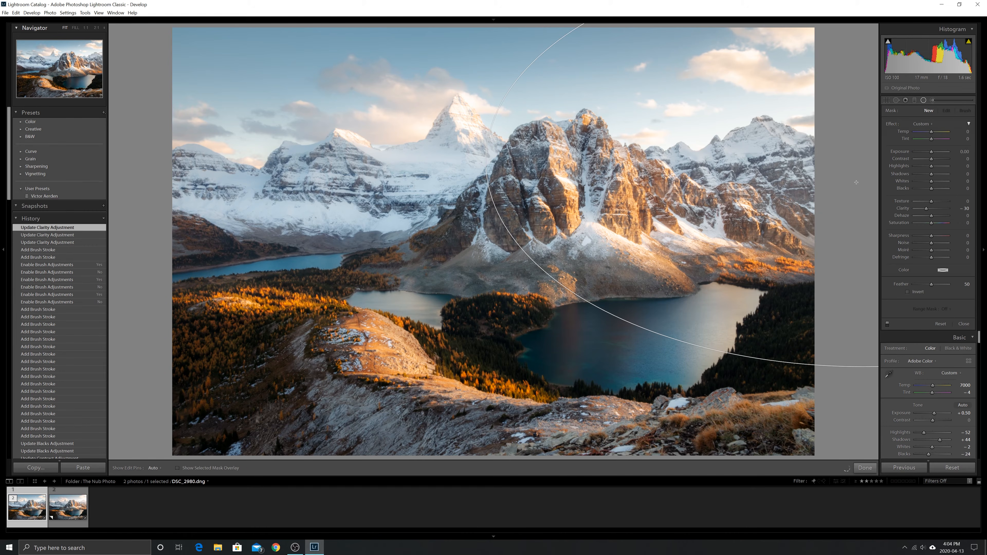
left_click_drag(856, 180, 857, 181)
left_click_drag(856, 109, 857, 113)
left_click_drag(765, 314, 785, 367)
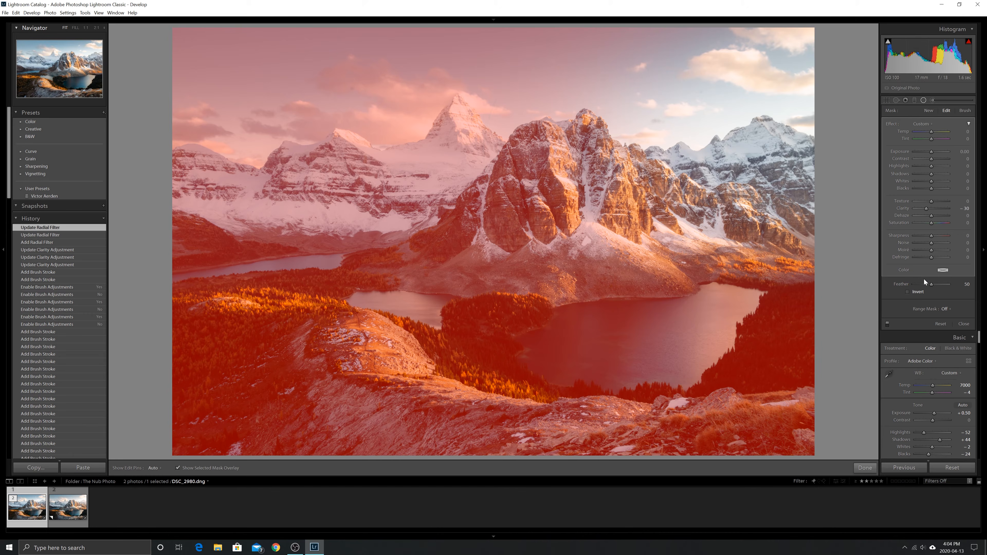
left_click(917, 292)
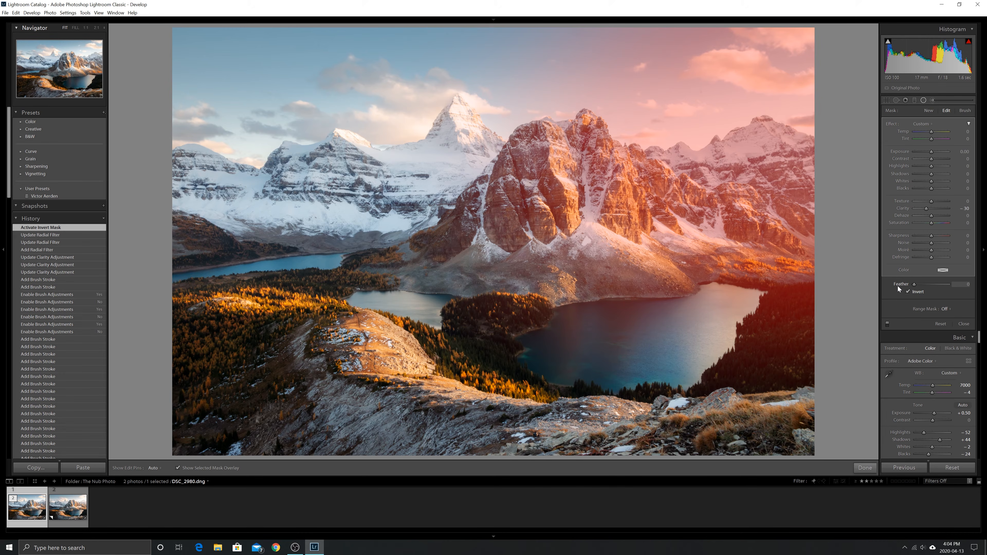
Set the radial filter's feather to 100 while checking its mask overlay, and reset its clarity to 0
key("o")
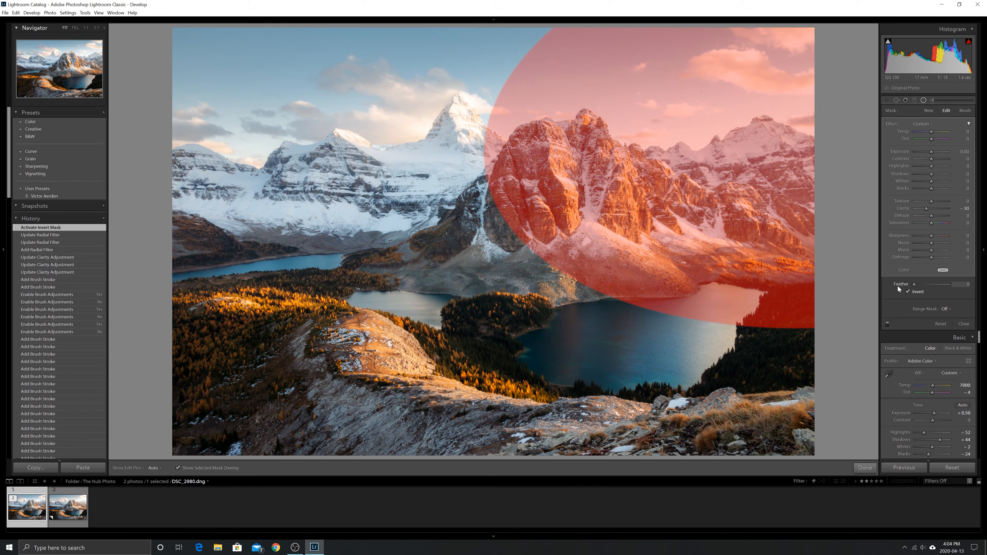
left_click_drag(897, 286, 940, 286)
key("o")
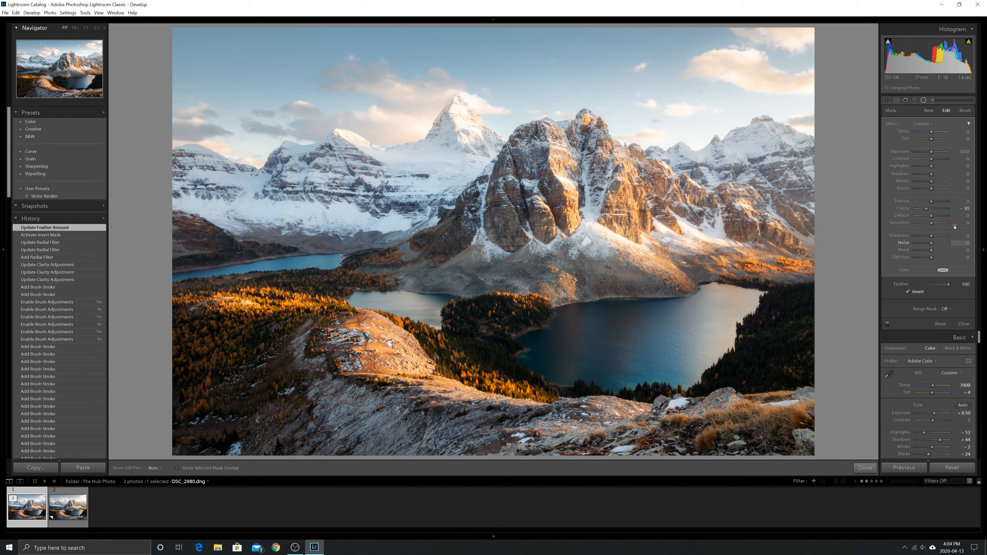
double_click(929, 209)
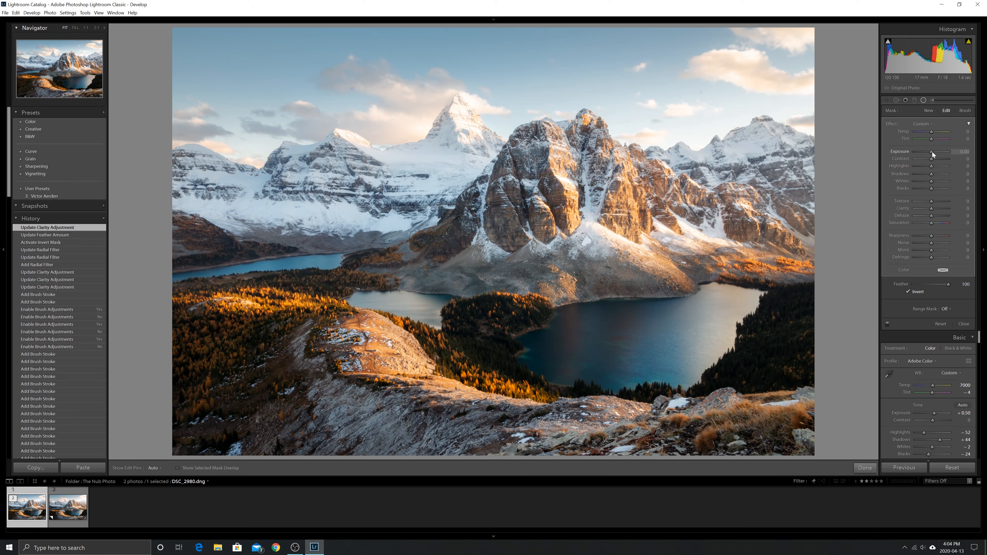
Set the large radial filter's exposure to 0.50, temperature to 24 and tint to 5 for a warm glow
scroll(932, 152, "up", 3)
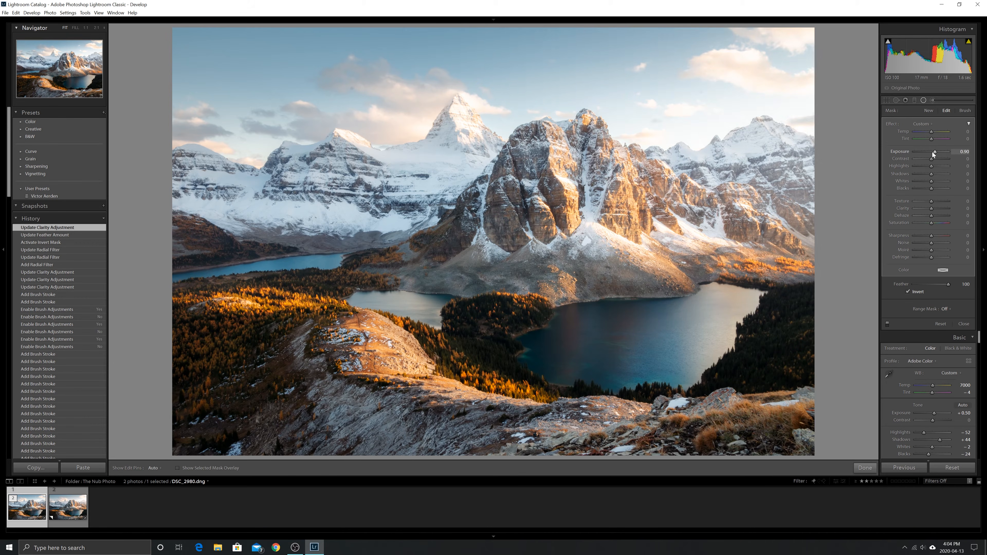
scroll(932, 151, "down", 1)
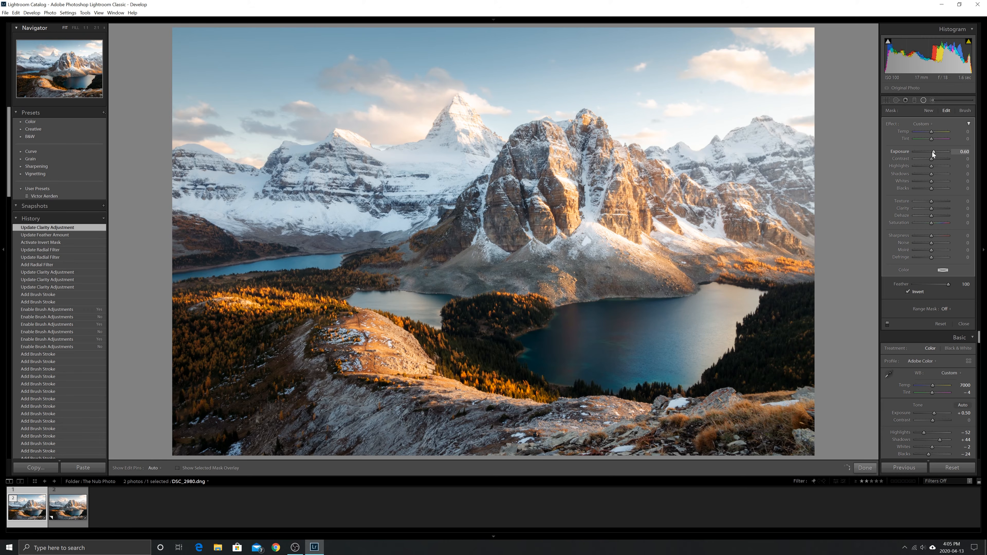
scroll(932, 151, "down", 1)
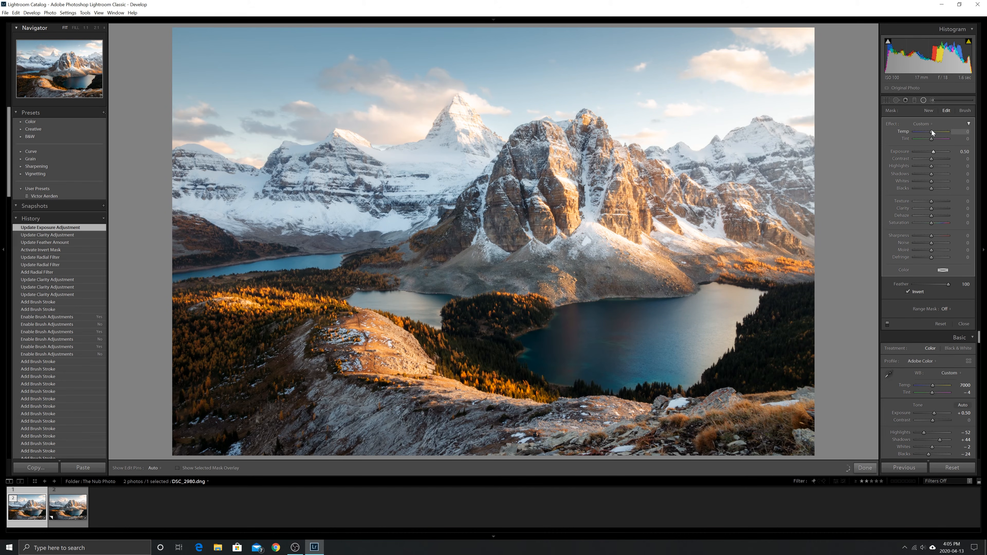
scroll(932, 132, "up", 5)
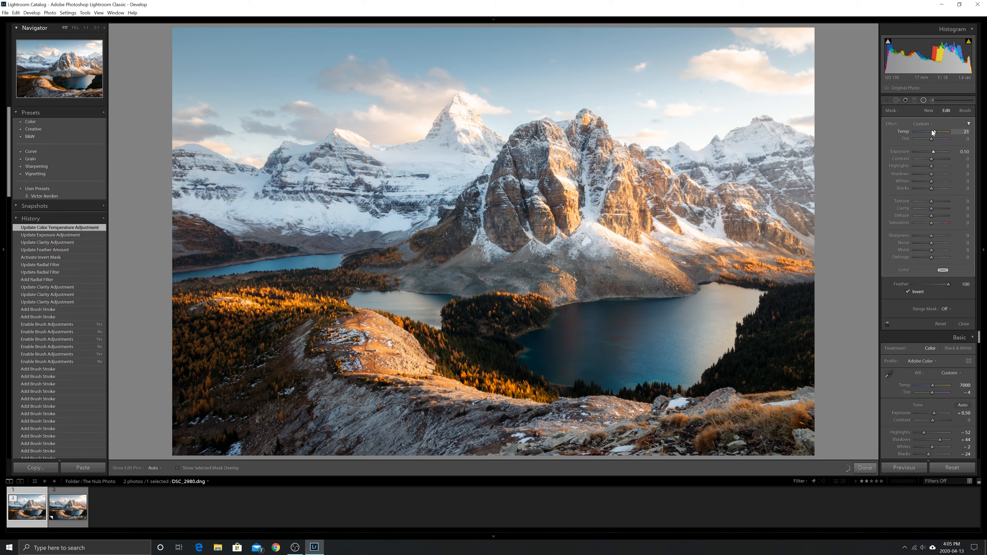
scroll(933, 131, "up", 1)
scroll(937, 133, "up", 6)
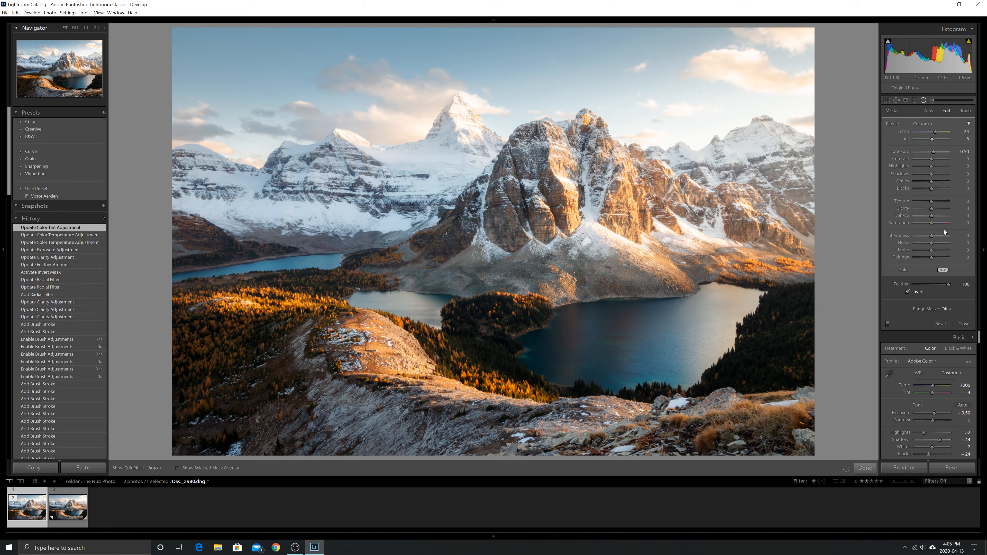
Raise the large radial filter's contrast slightly and lower its shadows slightly
left_click(933, 160)
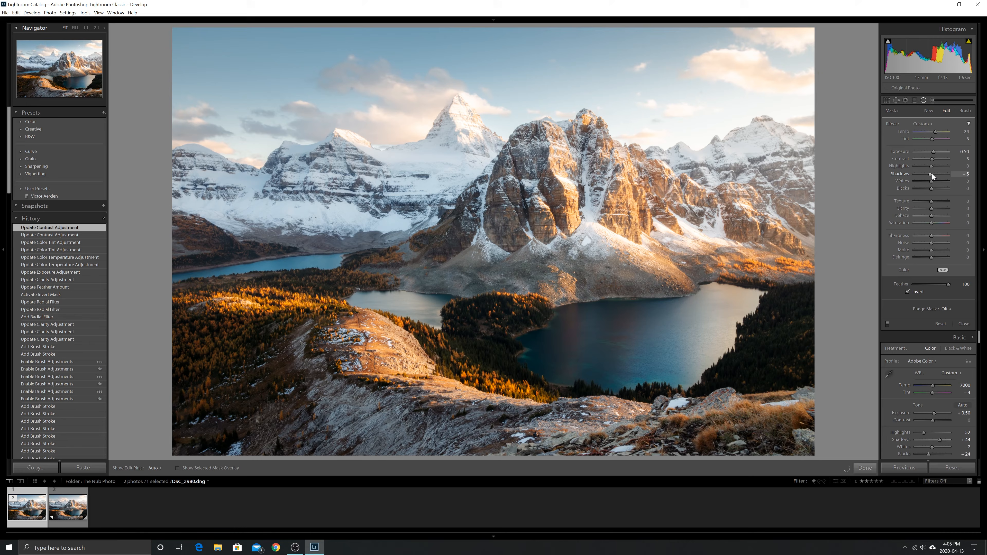
left_click_drag(932, 174, 930, 174)
left_click_drag(931, 174, 929, 173)
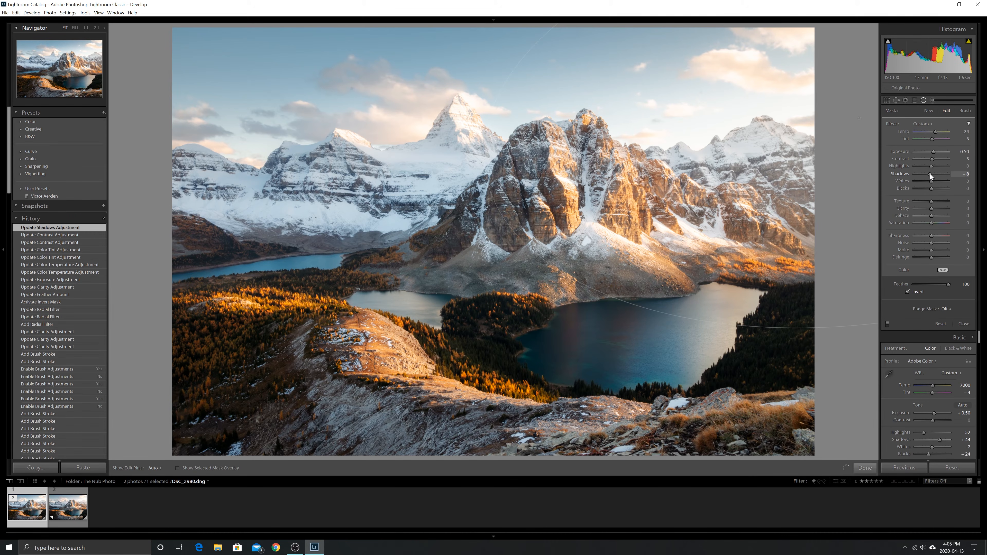
left_click_drag(930, 173, 930, 174)
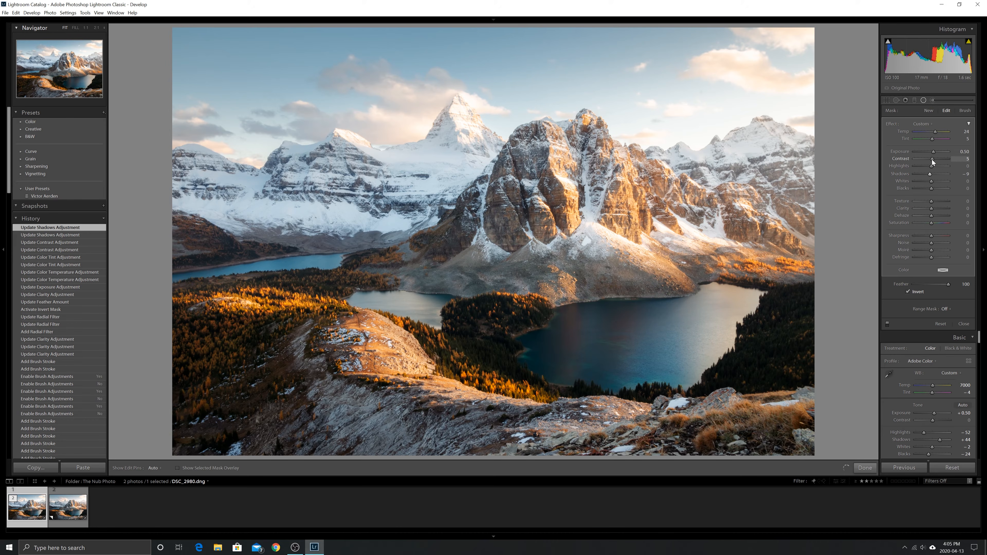
key("Up")
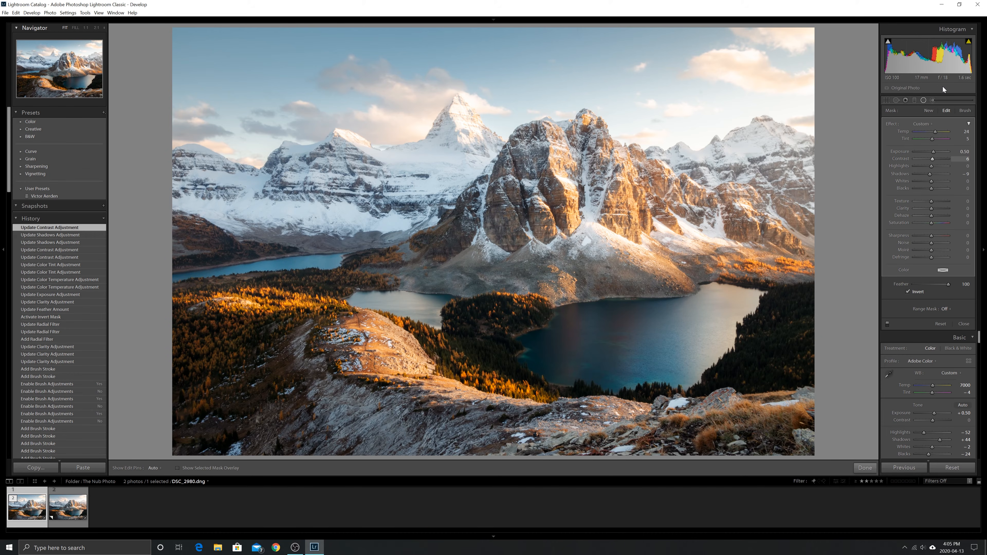
Add a second, smaller radial filter centred just outside the photo's right edge, with inverted mask, clarity 0 and feather 100
left_click(929, 112)
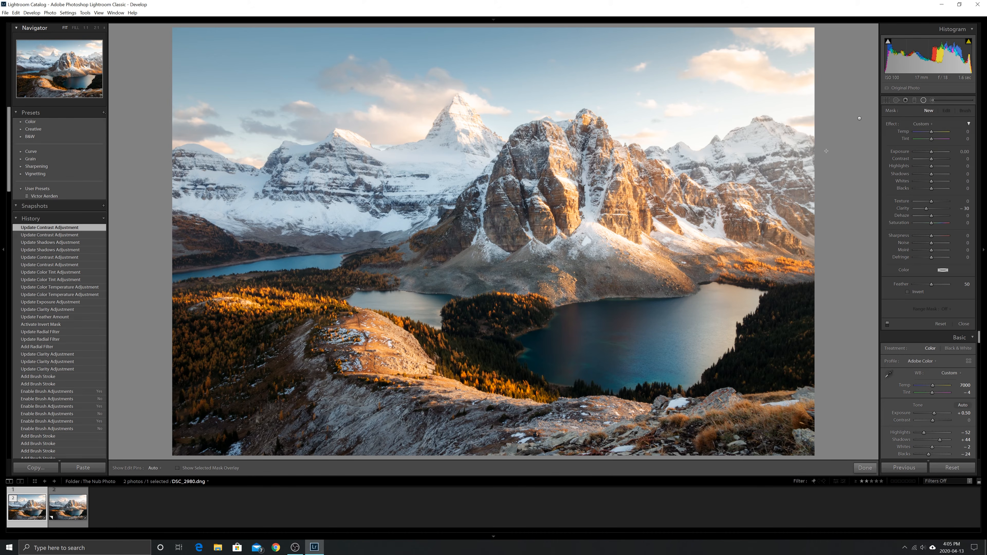
left_click_drag(690, 249, 655, 301)
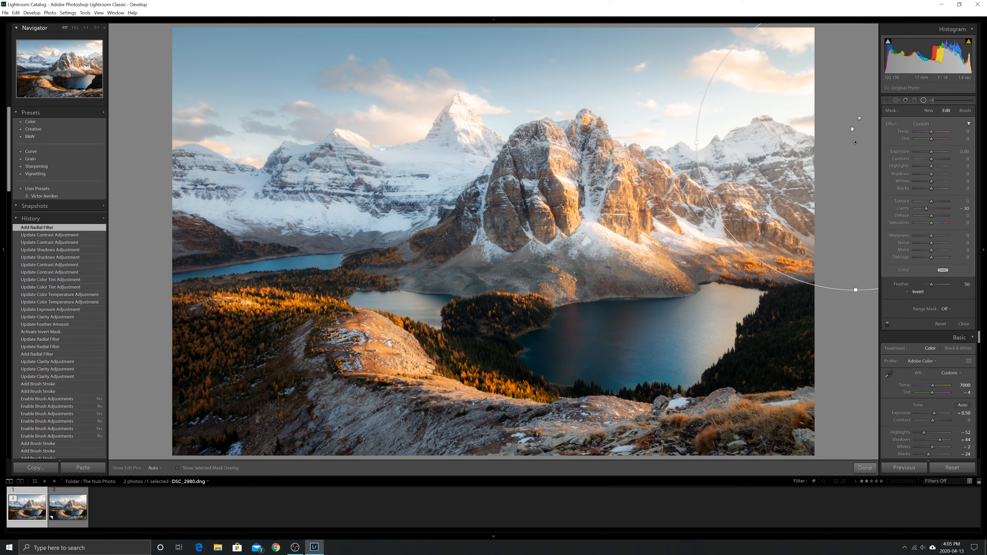
left_click_drag(859, 155, 860, 156)
left_click(915, 291)
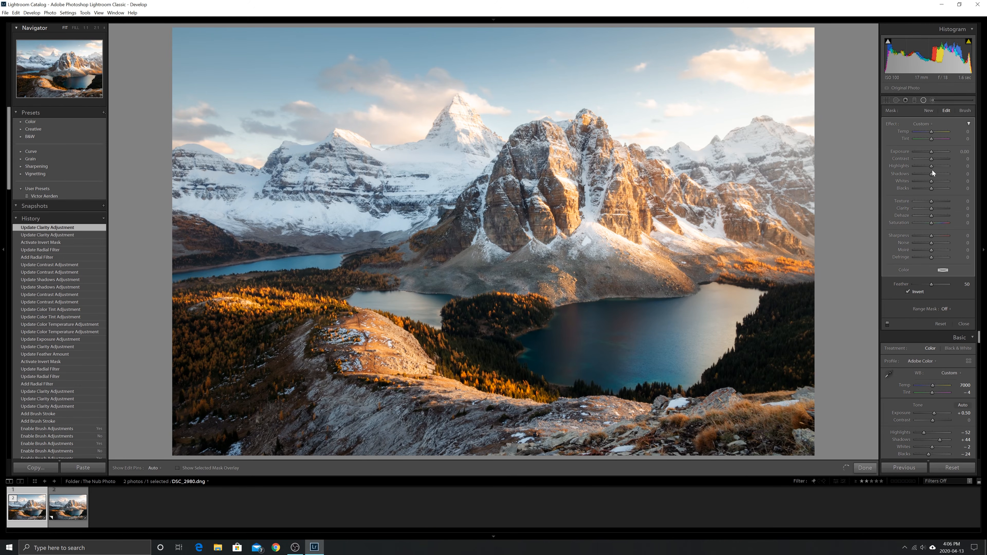
left_click_drag(932, 285, 949, 284)
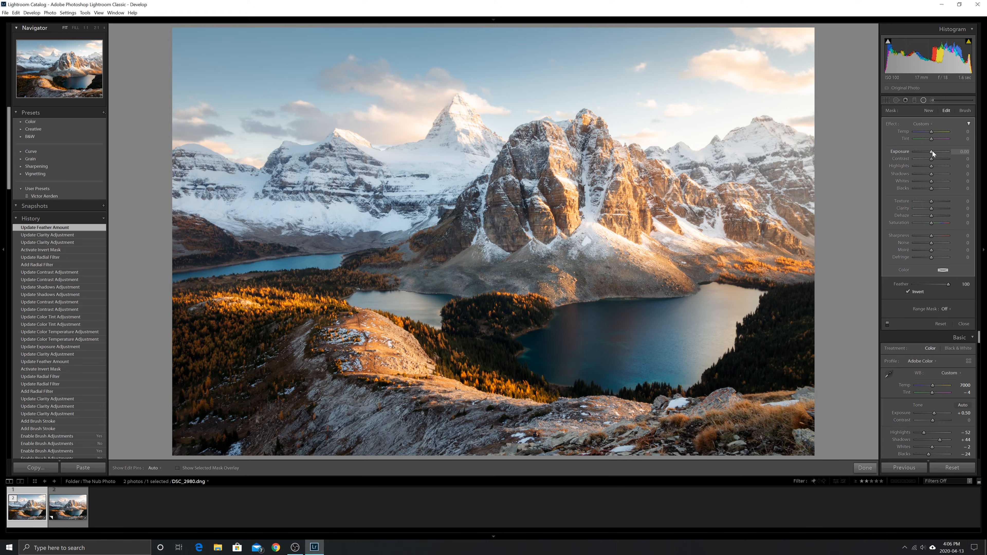
Set the second radial filter's exposure to 0.40, temperature 16, tint 3 and contrast 2, and compare the photo without the filters
left_click_drag(932, 152, 930, 133)
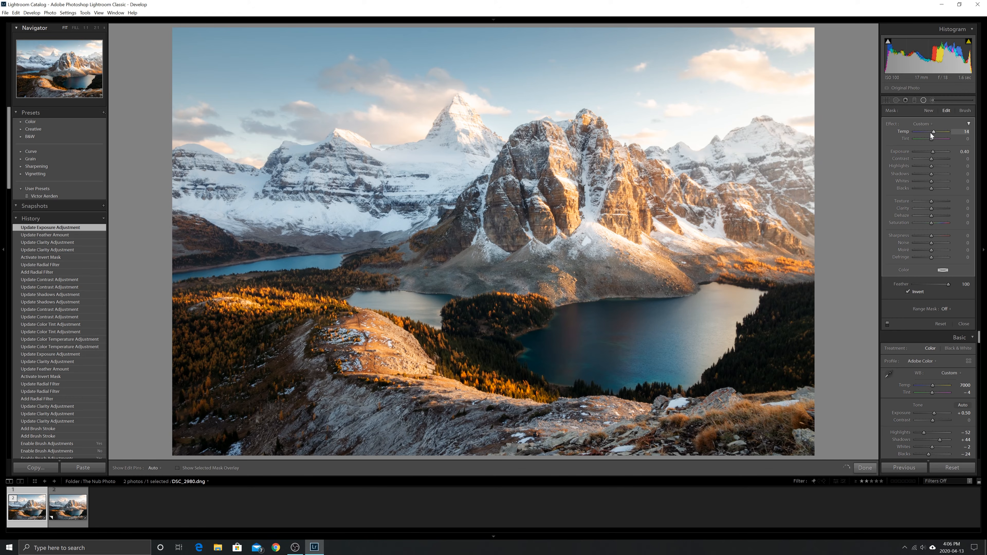
left_click(933, 139)
left_click(931, 161)
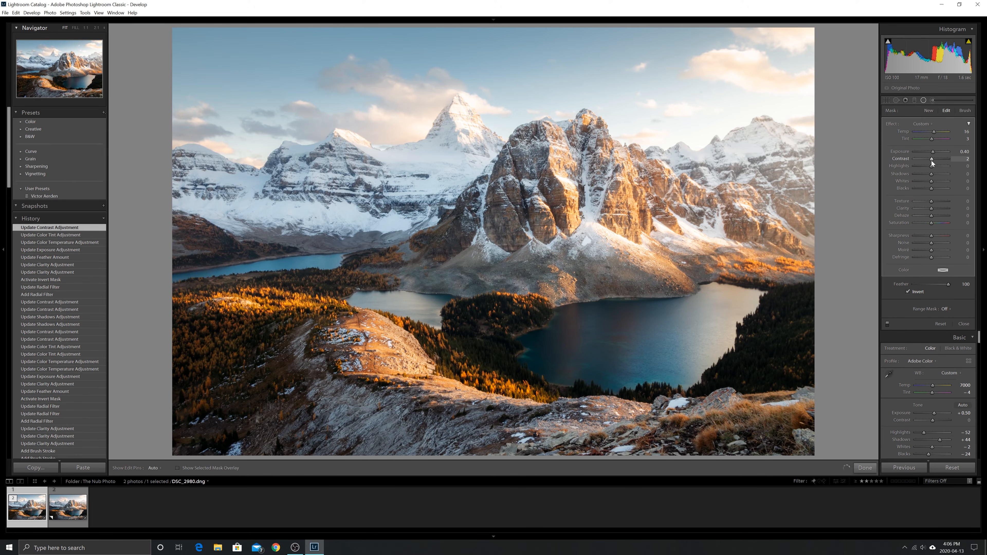
left_click(887, 325)
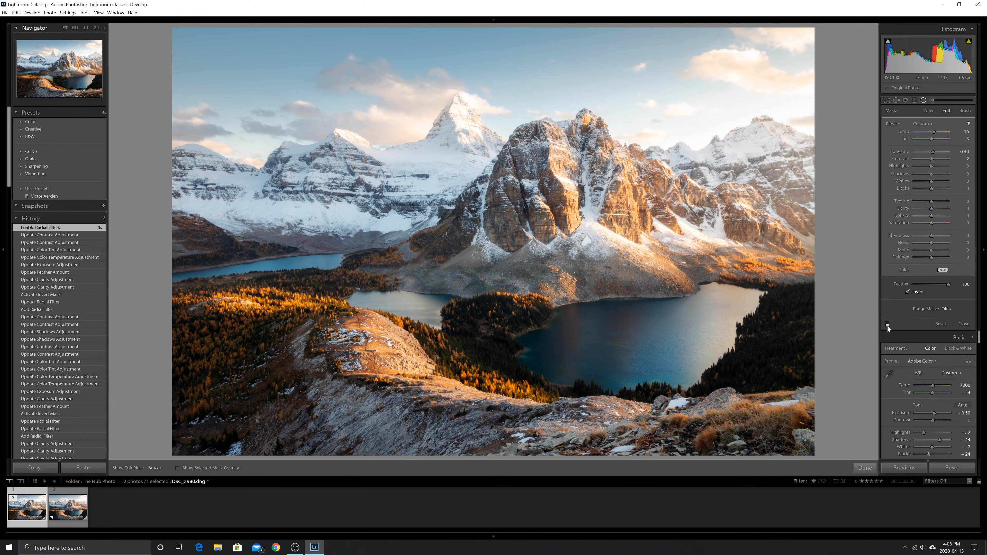
left_click(887, 325)
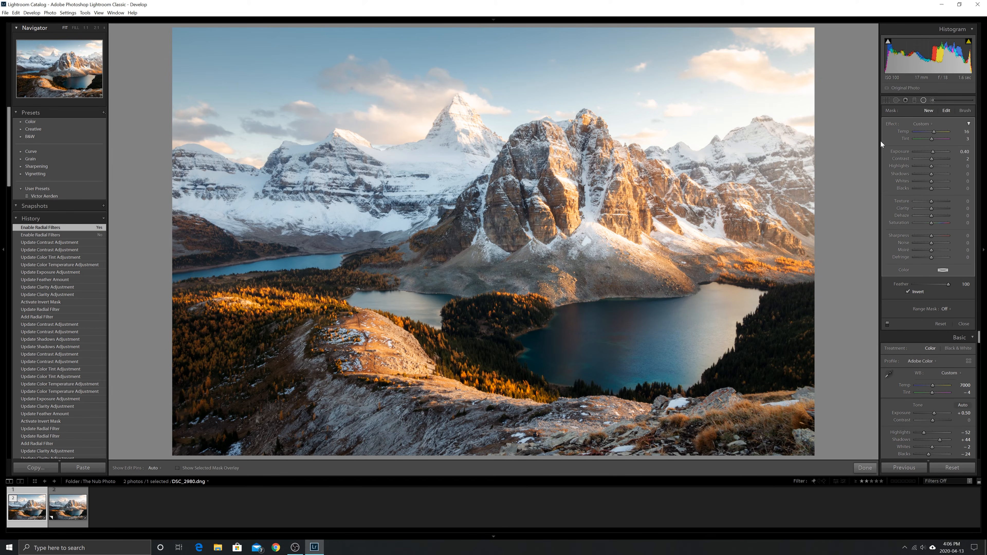
Add a third, still smaller radial filter beside the photo's right edge, with inverted mask, clarity 0 and feather 100
left_click_drag(847, 141, 748, 210)
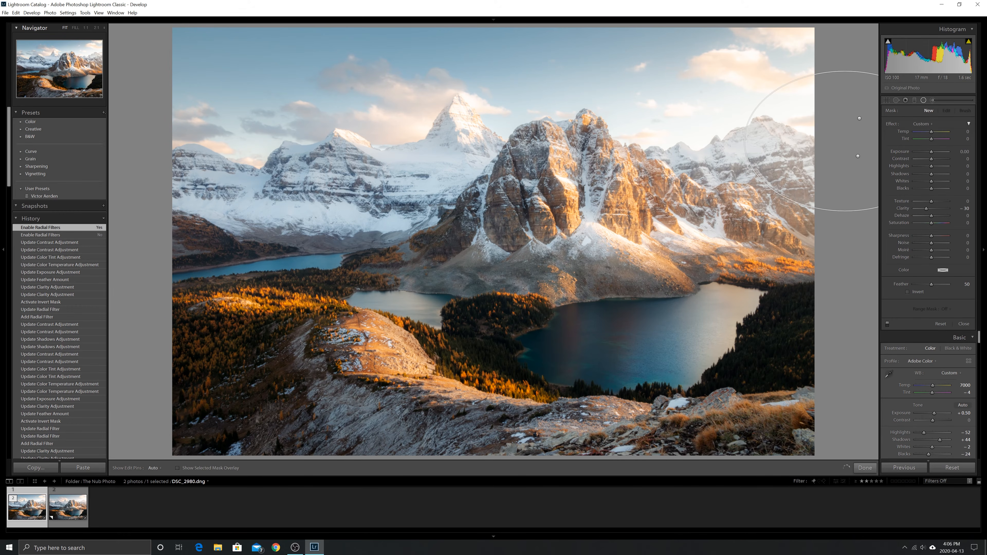
left_click(912, 291)
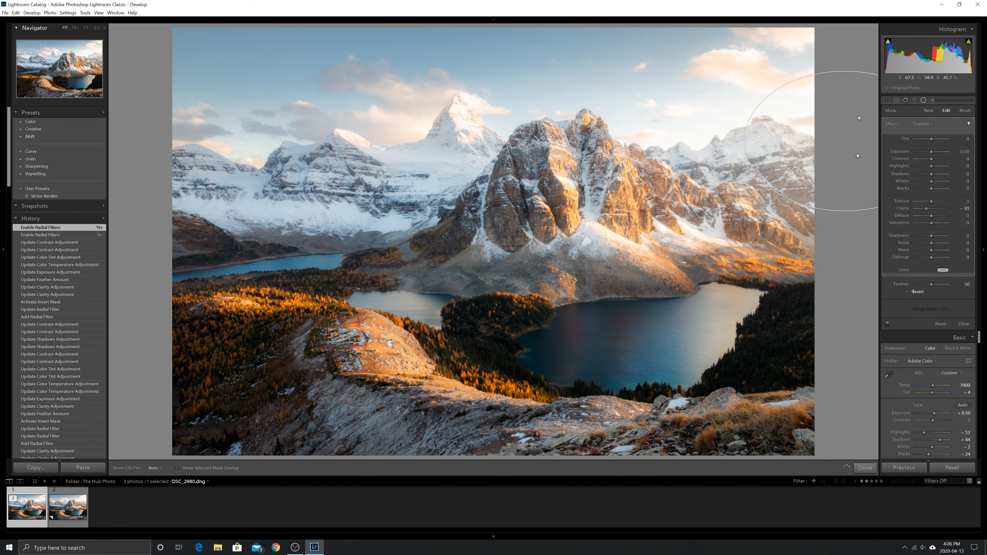
double_click(926, 209)
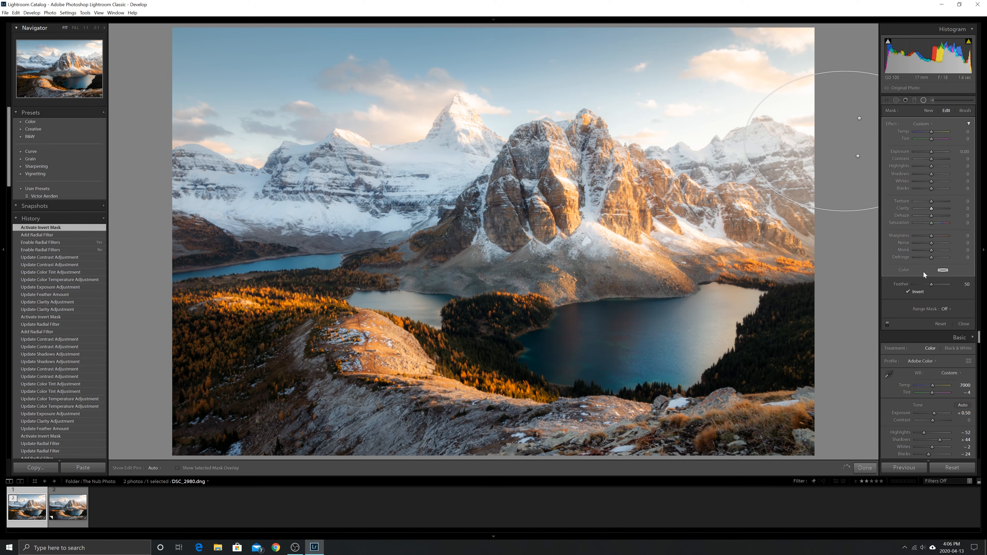
left_click_drag(932, 285, 952, 285)
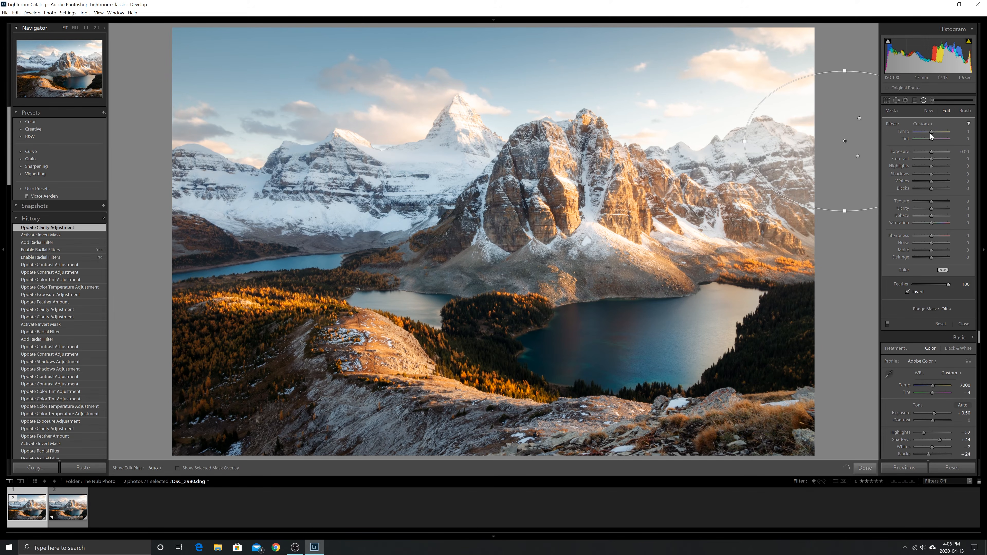
Set the smallest radial filter's exposure to 0.40, temperature to 18, tint to 6 and contrast to 7
left_click_drag(929, 152, 931, 151)
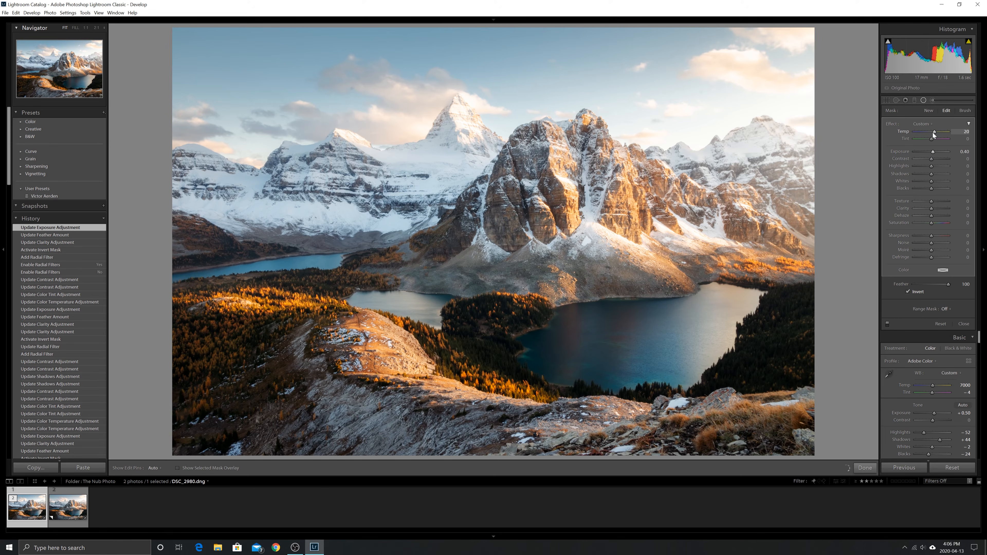
left_click_drag(933, 133, 933, 133)
left_click_drag(936, 131, 936, 131)
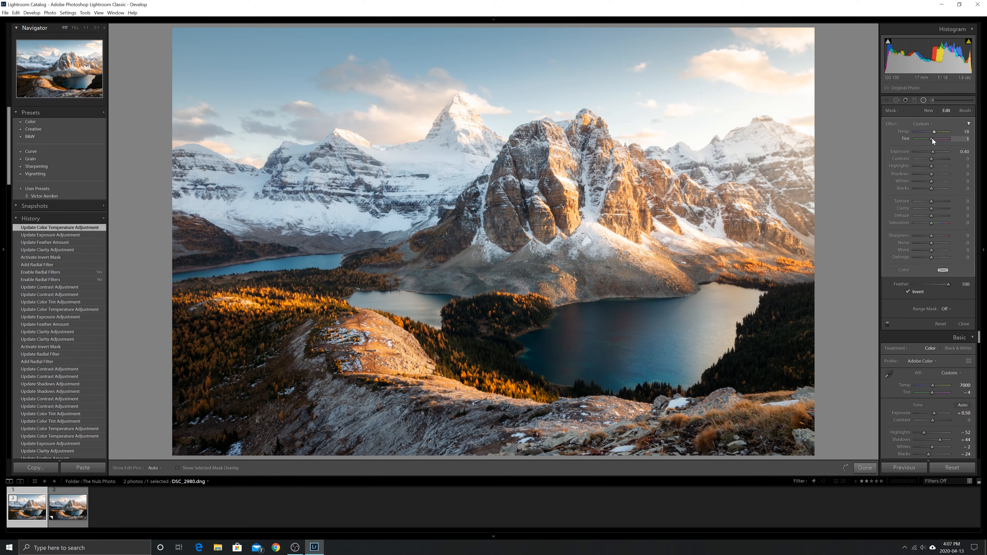
left_click(932, 138)
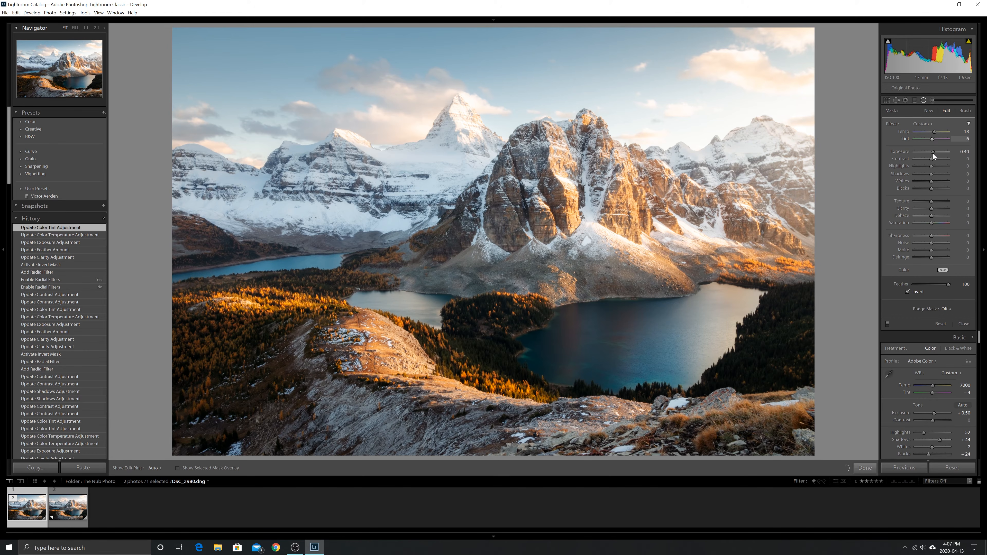
key("Up")
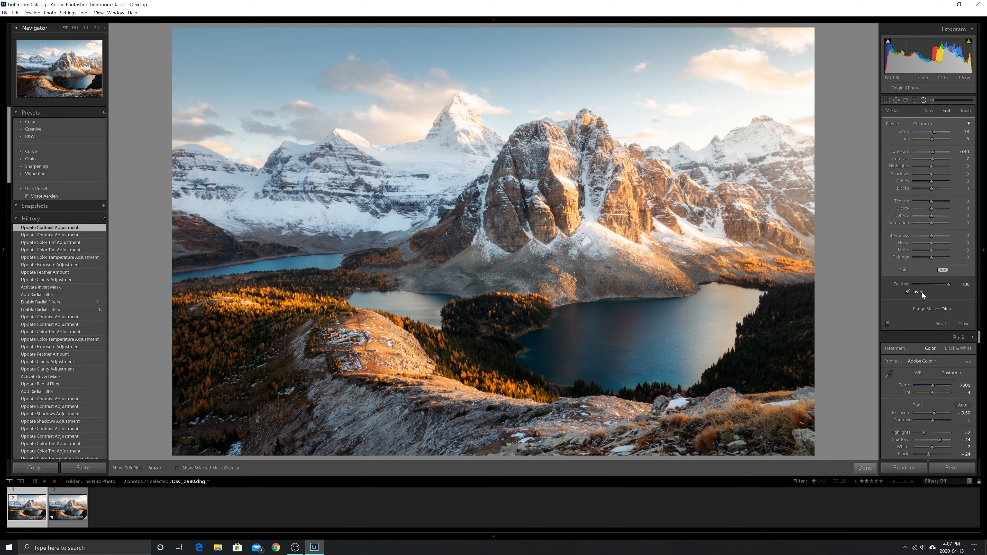
Compare the photo without and with the radial filters, and finish radial filter editing
left_click(887, 324)
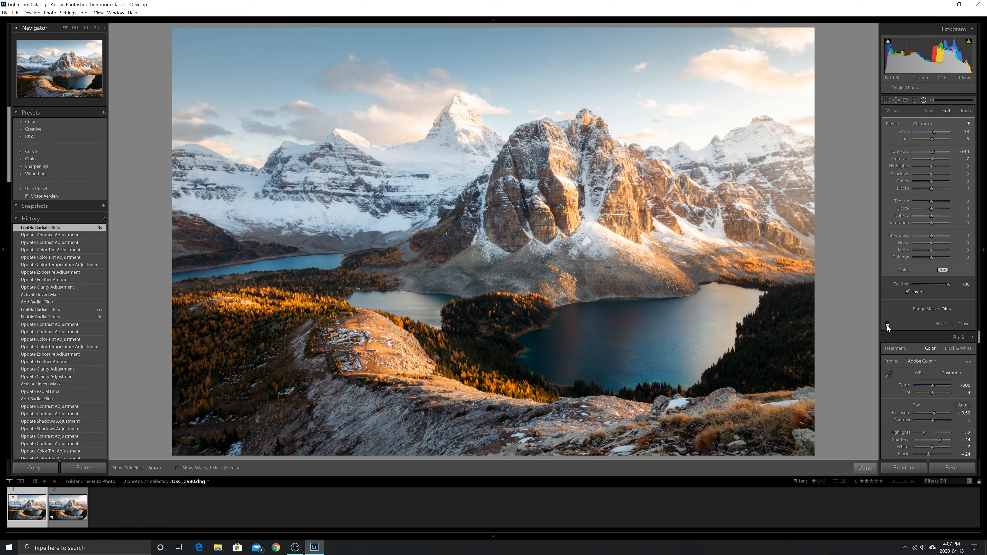
left_click(887, 325)
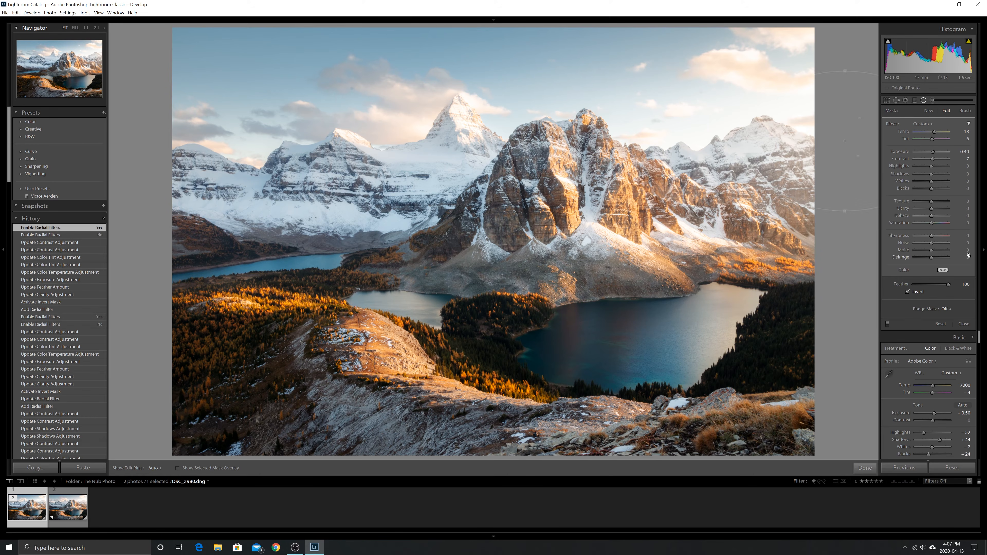
left_click(864, 468)
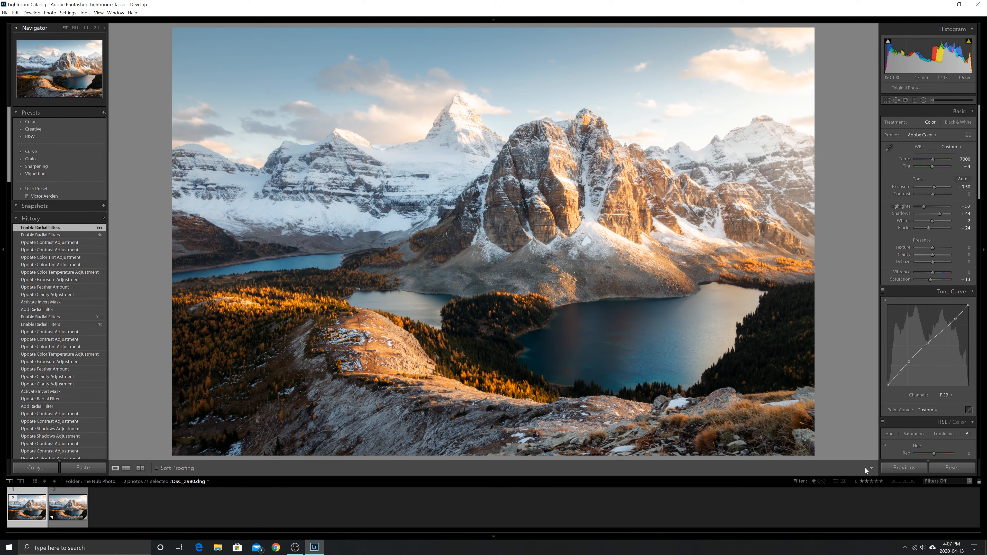
Heal three spots in the sky and near the mountain skyline with the Spot Removal tool, adjusting the brush size to fit
left_click(896, 100)
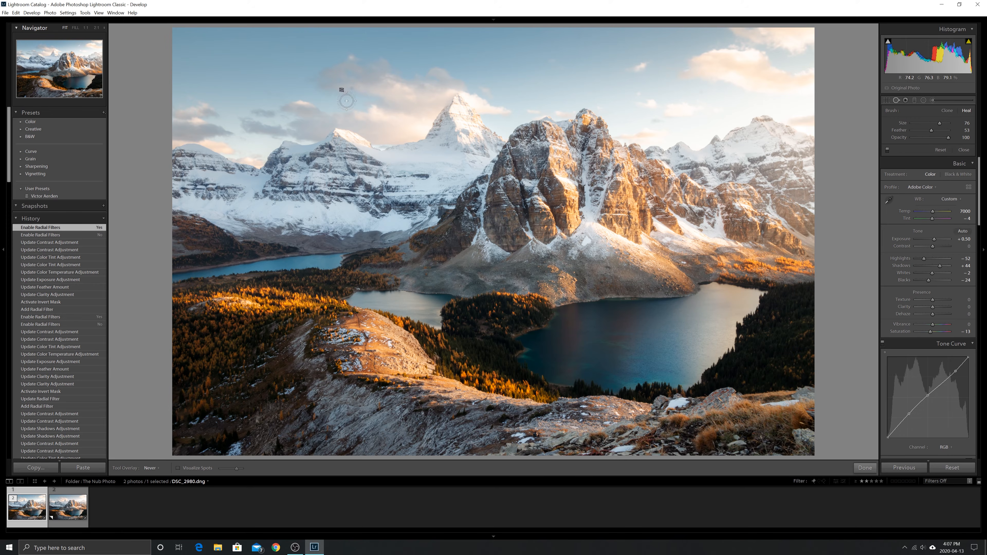
scroll(347, 90, "down", 2)
left_click(676, 116)
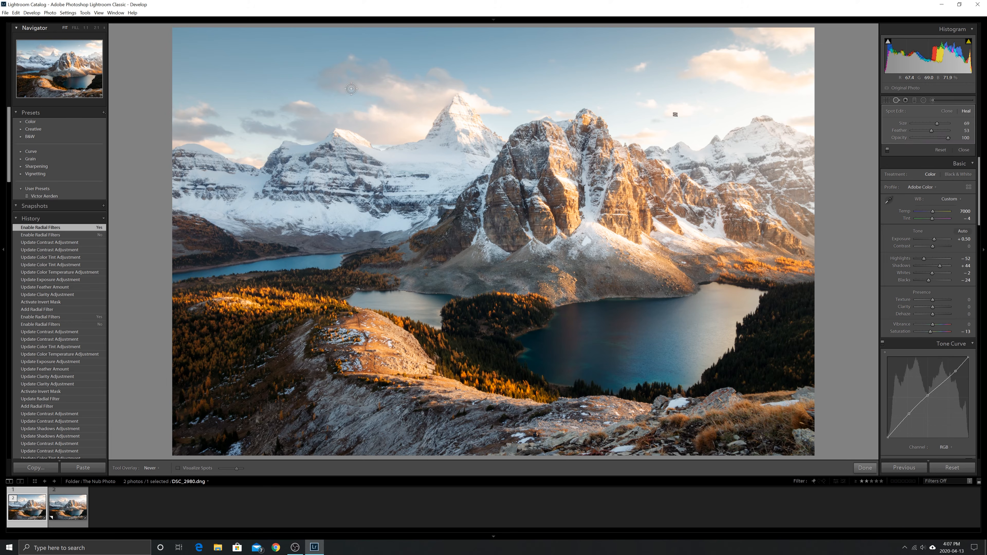
left_click(701, 92)
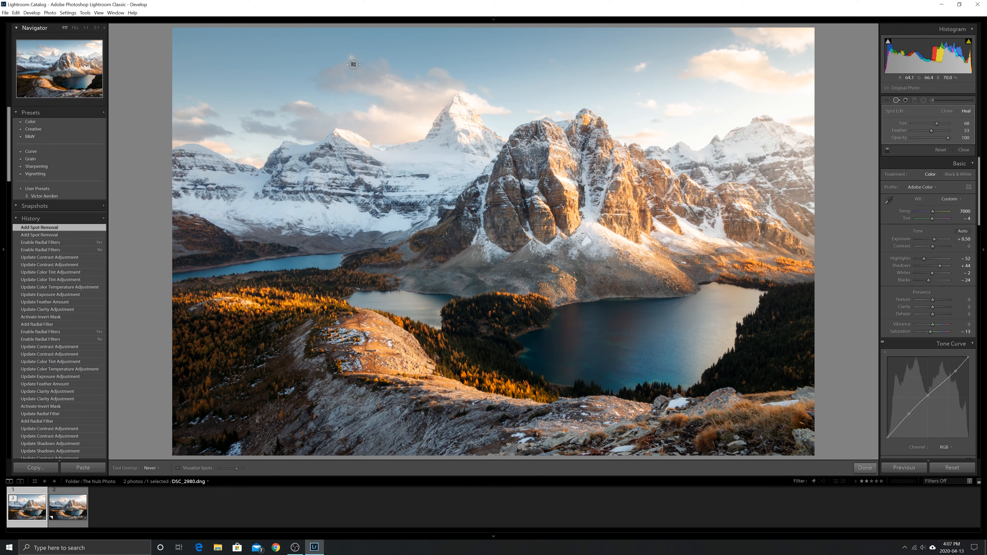
scroll(748, 140, "up", 1)
left_click(749, 140)
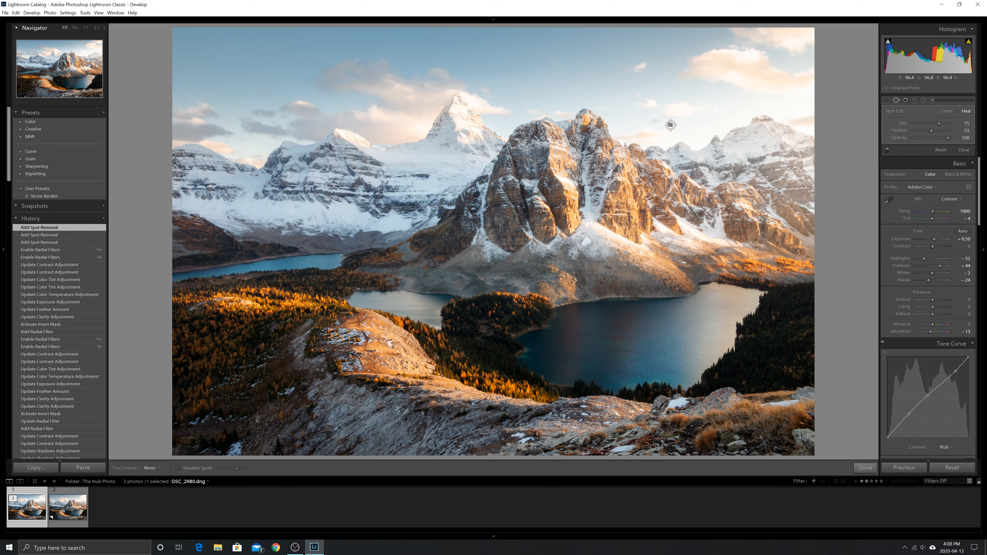
Heal three more spots in the sky above the mountains, adjust the last one's placement, and finish spot removal
left_click_drag(654, 121, 662, 121)
scroll(700, 189, "down", 2)
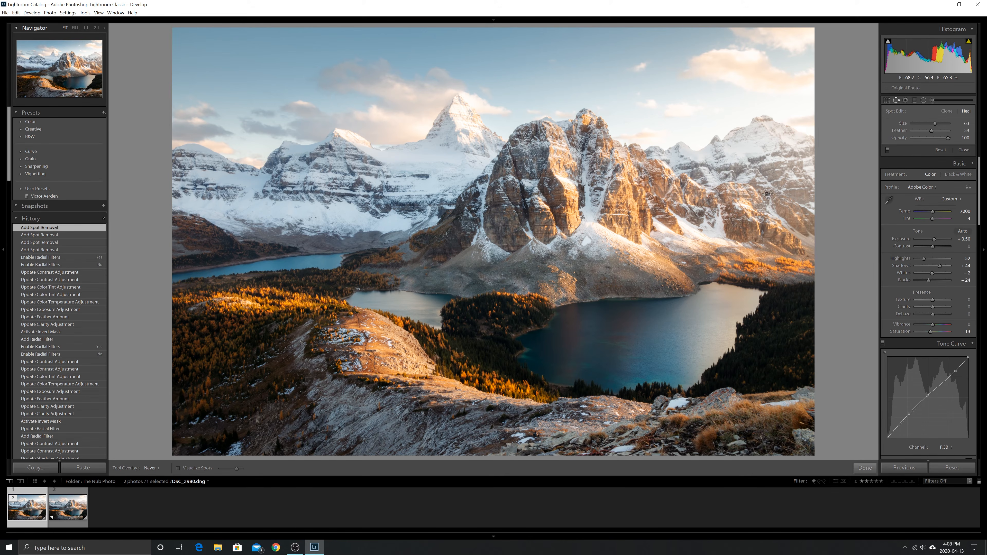
mouse_move(540, 19)
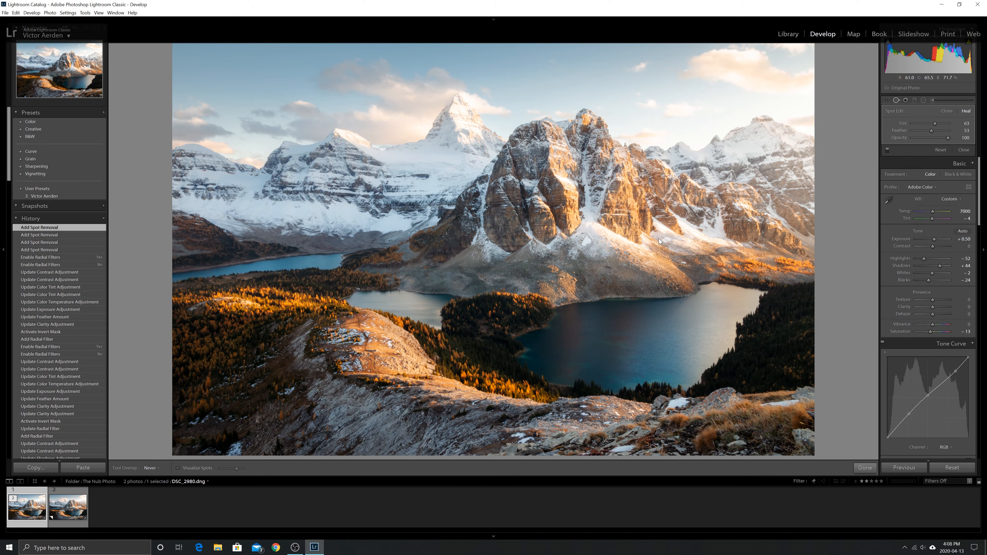
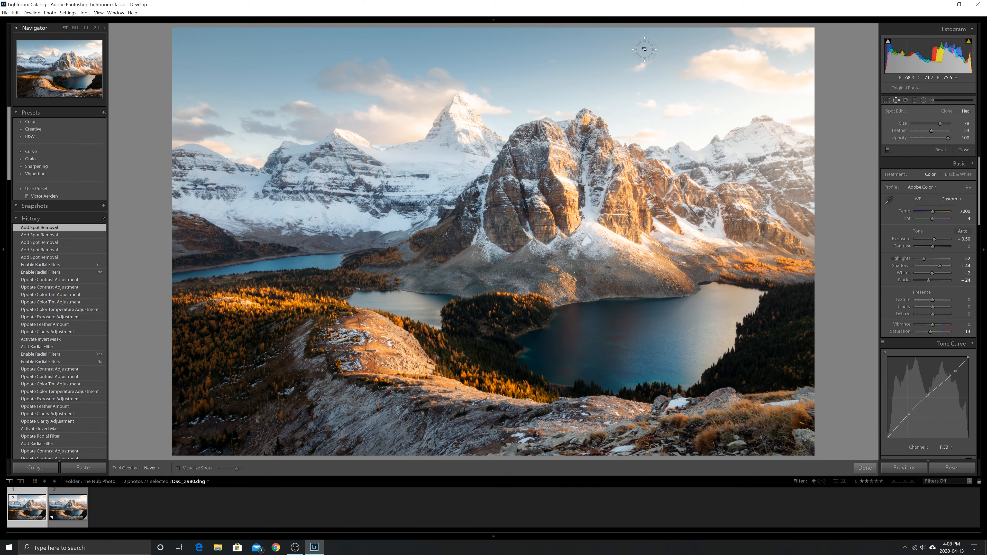
left_click_drag(637, 69, 651, 64)
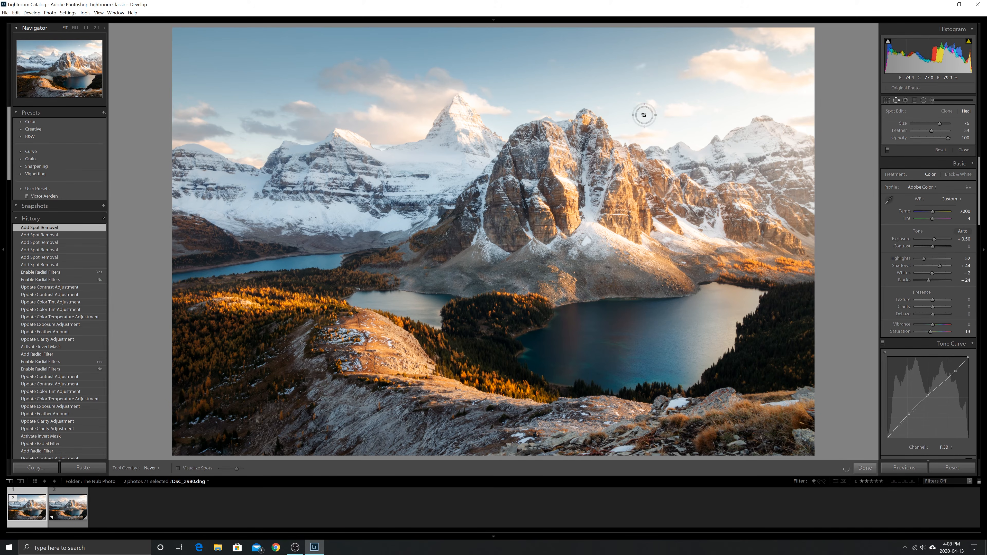
key("h")
left_click_drag(604, 68, 626, 44)
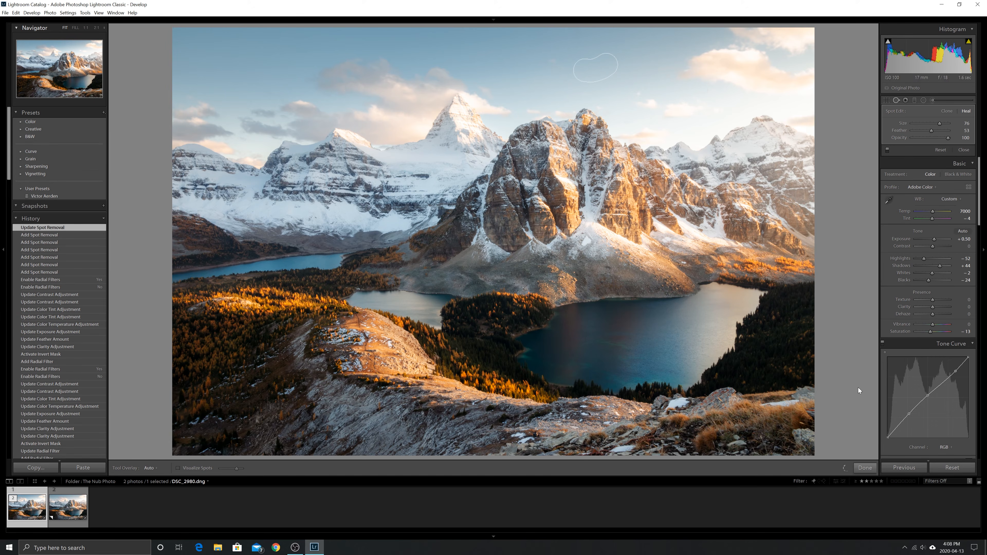
left_click(864, 467)
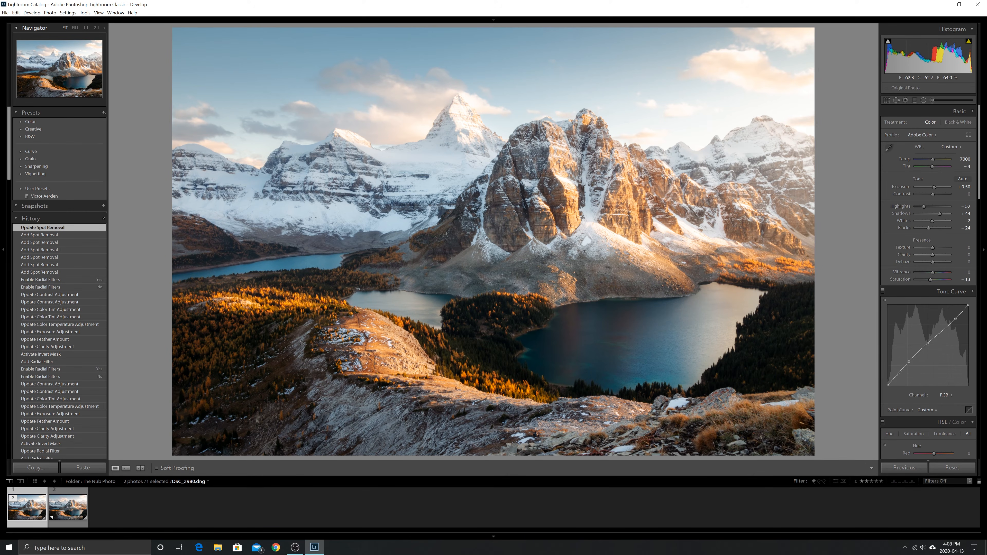
Compare the edited photo with its before version and return to the edited view
key("backslash")
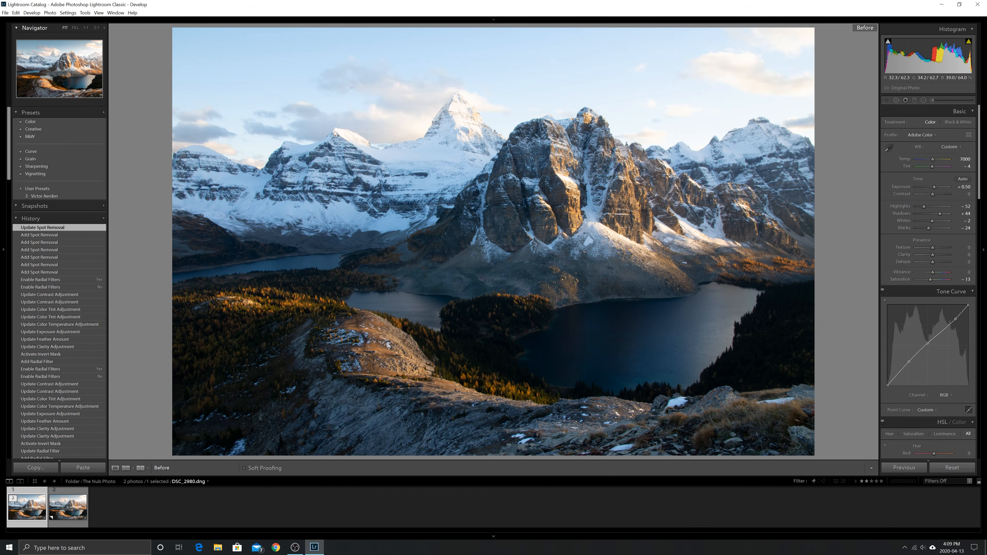
key("backslash")
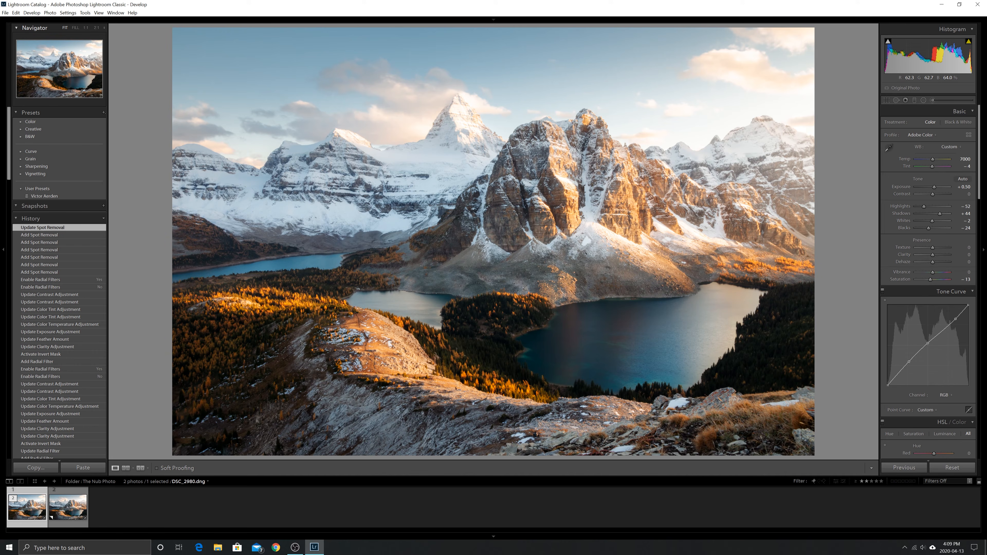
mouse_move(786, 16)
Brush the photo's lower-left foreground with an adjustment brush at exposure -0.10, size 32 and feather 100
left_click(933, 100)
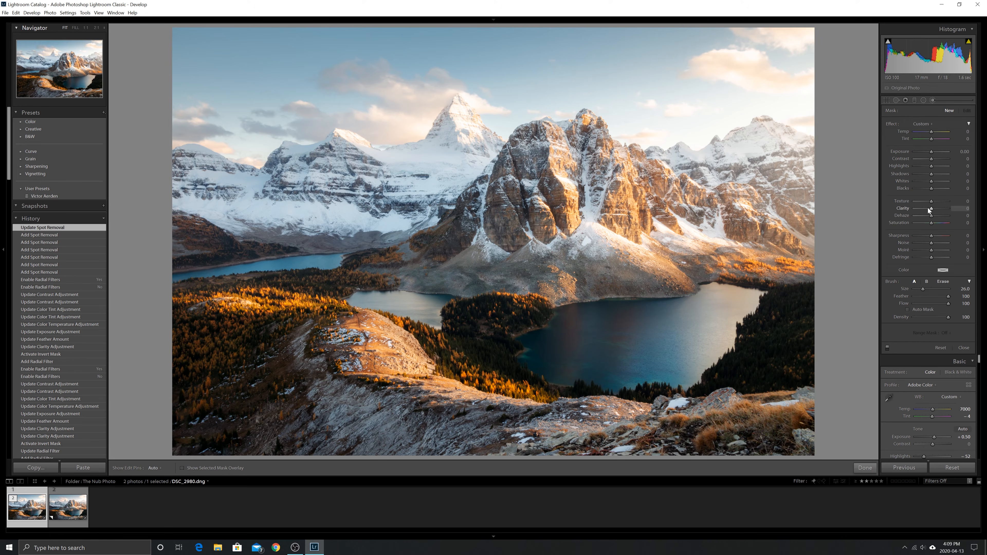
scroll(931, 175, "down", 1)
scroll(931, 175, "up", 2)
scroll(932, 153, "down", 4)
scroll(200, 390, "up", 3)
key("h")
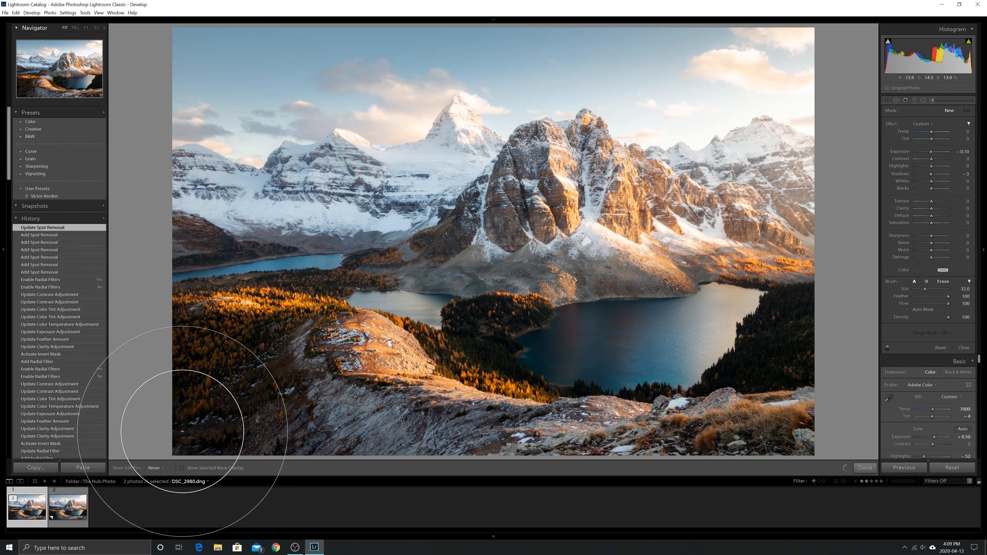
key("h")
mouse_move(331, 364)
left_mouse_down()
mouse_move(254, 353)
mouse_move(396, 319)
mouse_move(354, 390)
left_mouse_up()
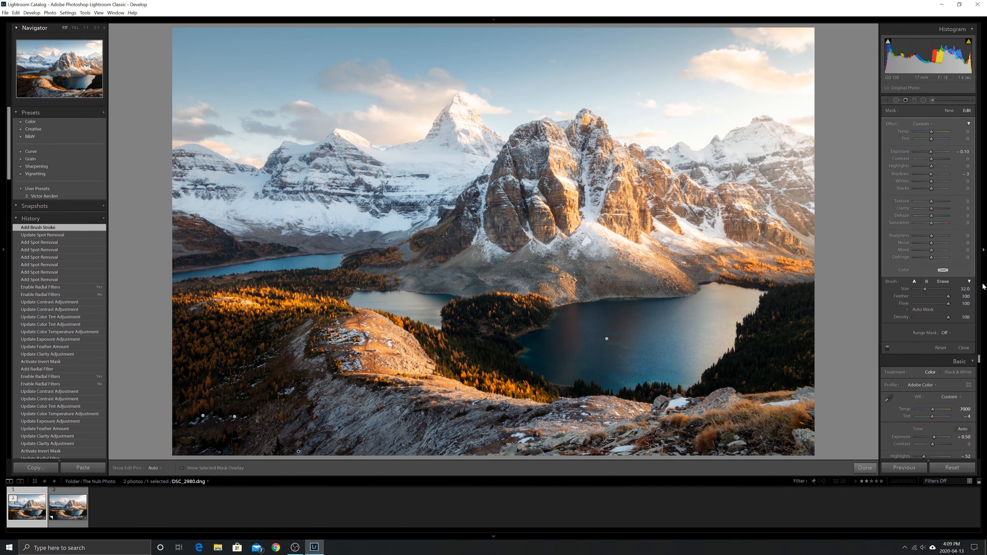
Start a new brush adjustment with reset effects, then set whites to 3, blacks to -2 and texture to 10
left_click(949, 110)
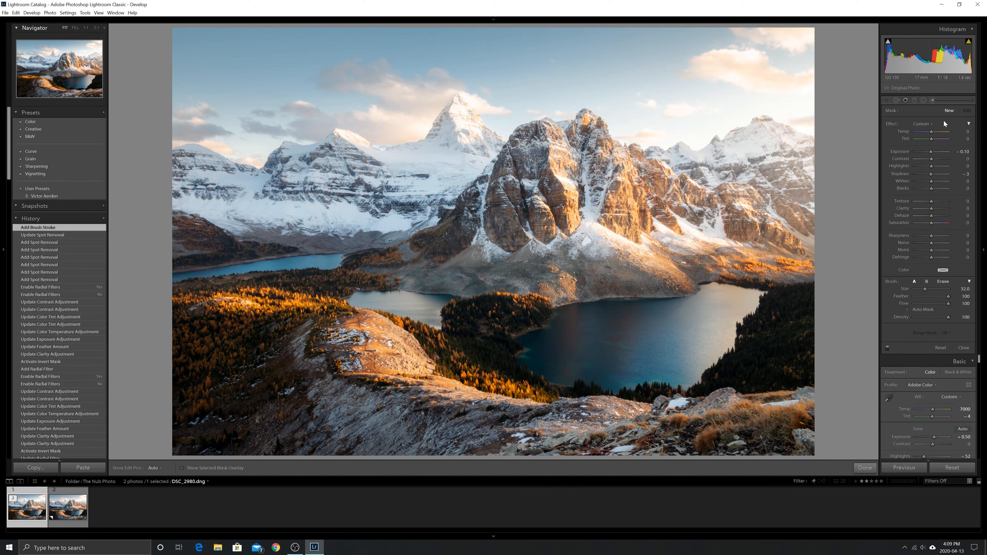
double_click(893, 123)
double_click(933, 209)
left_click_drag(932, 188, 930, 188)
scroll(575, 190, "down", 3)
scroll(574, 189, "down", 8)
scroll(569, 191, "down", 4)
Paint the texture brush over the central rocky mountain and the snowy peaks, reducing the brush size to fit
key("h")
left_click(568, 162)
key("h")
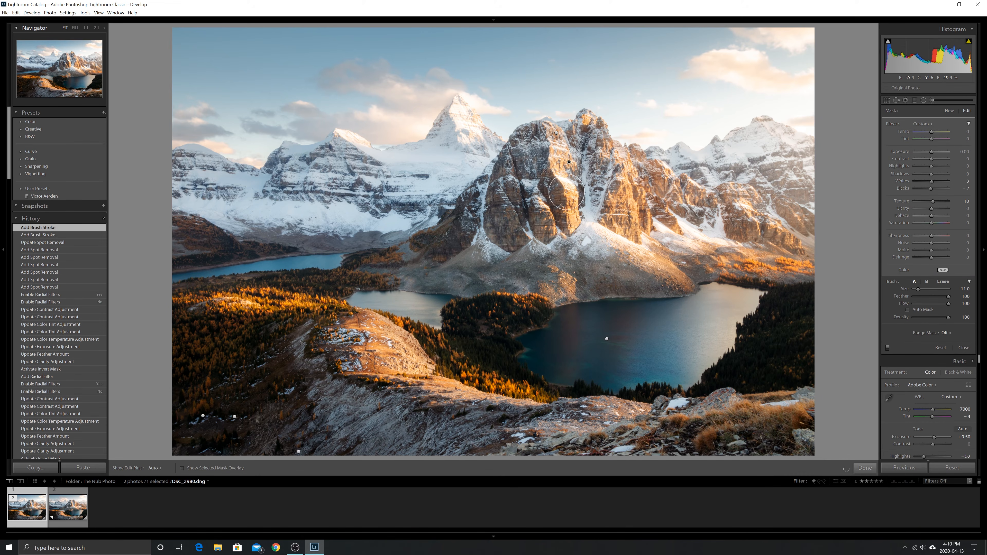
key("h")
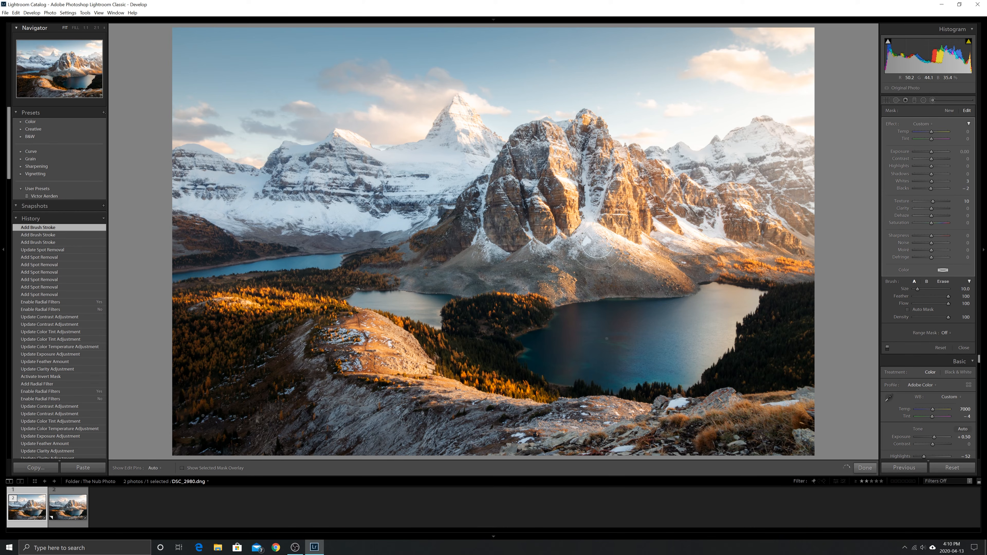
scroll(500, 186, "down", 4)
left_click(460, 161)
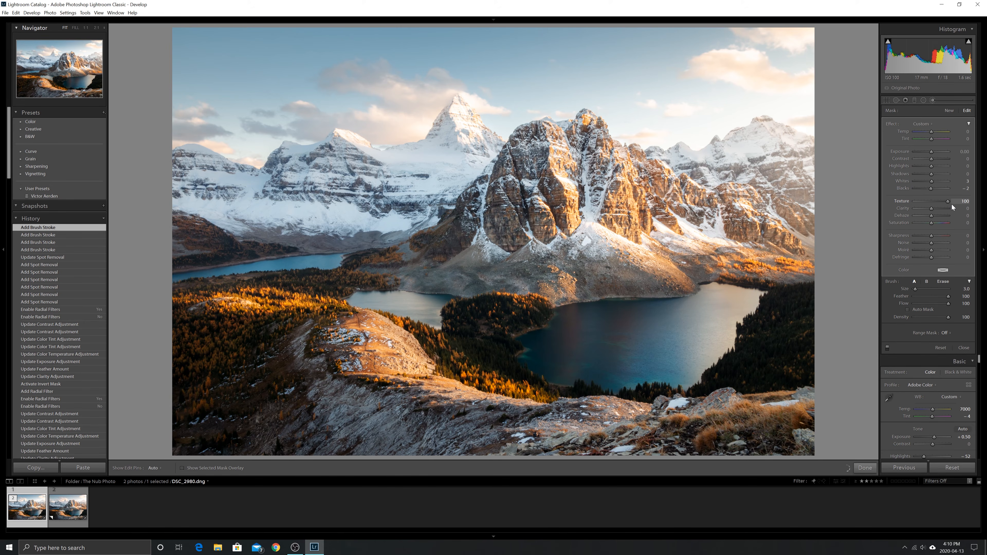
Preview the brushed areas with texture at 100, restore it to 10, and finish brush editing
left_click_drag(935, 204, 935, 203)
left_click_drag(933, 202, 934, 202)
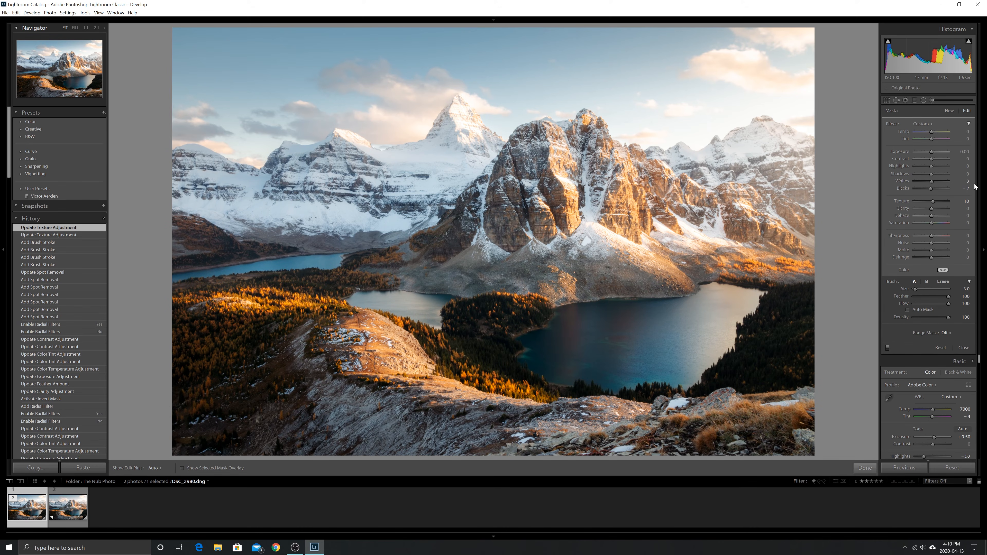
left_click(866, 468)
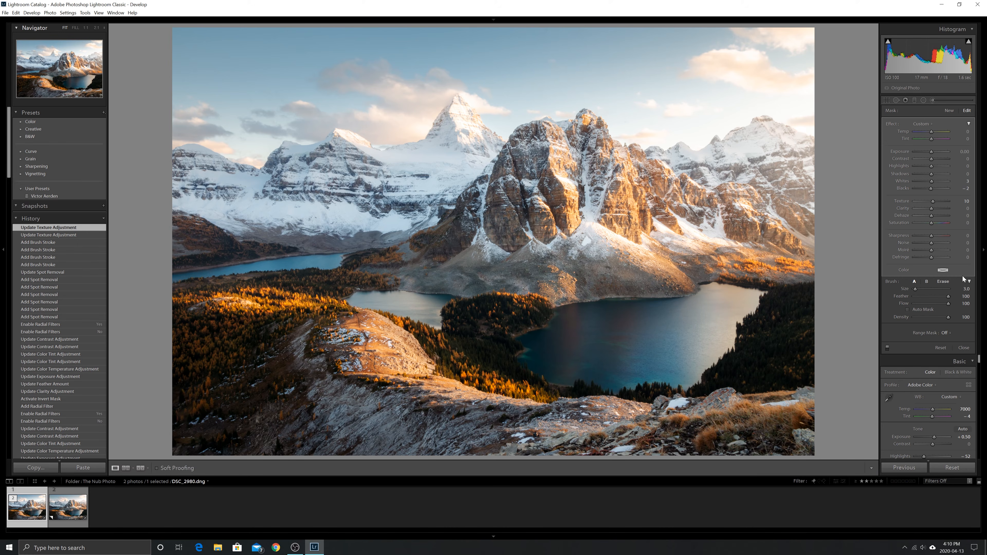
Set the photo's sharpening amount to 93 while checking the central mountain at close range
scroll(949, 272, "down", 15)
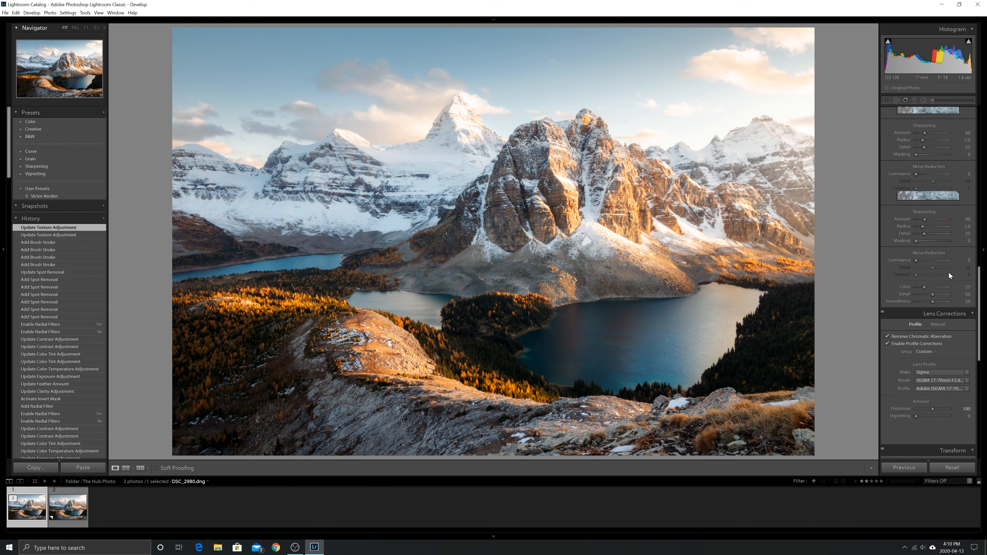
scroll(949, 272, "up", 2)
left_click(516, 227)
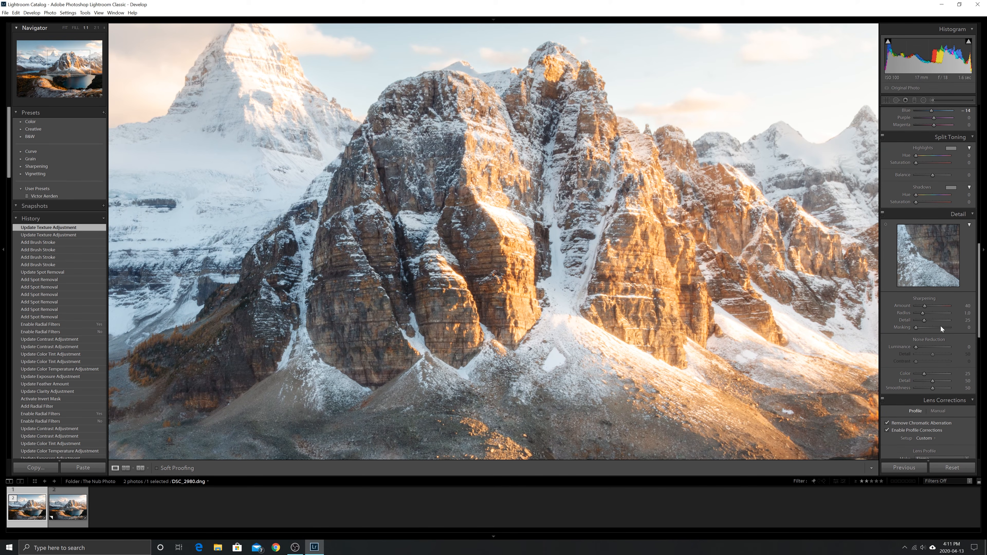
left_click_drag(923, 306, 934, 307)
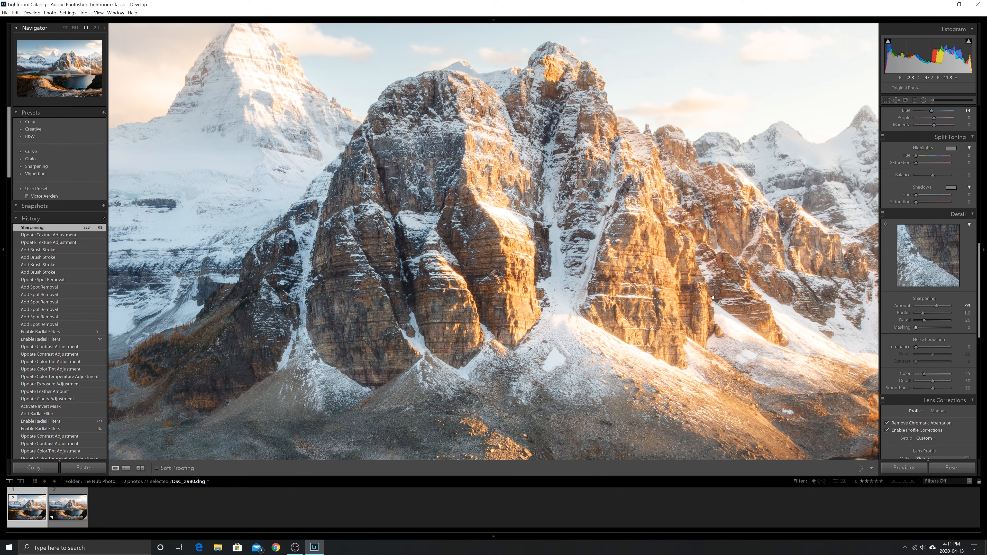
Set the sharpening masking to 38 using the black-and-white mask preview of the whole photo
key("z")
key("alt")
left_click_drag(916, 328, 943, 329)
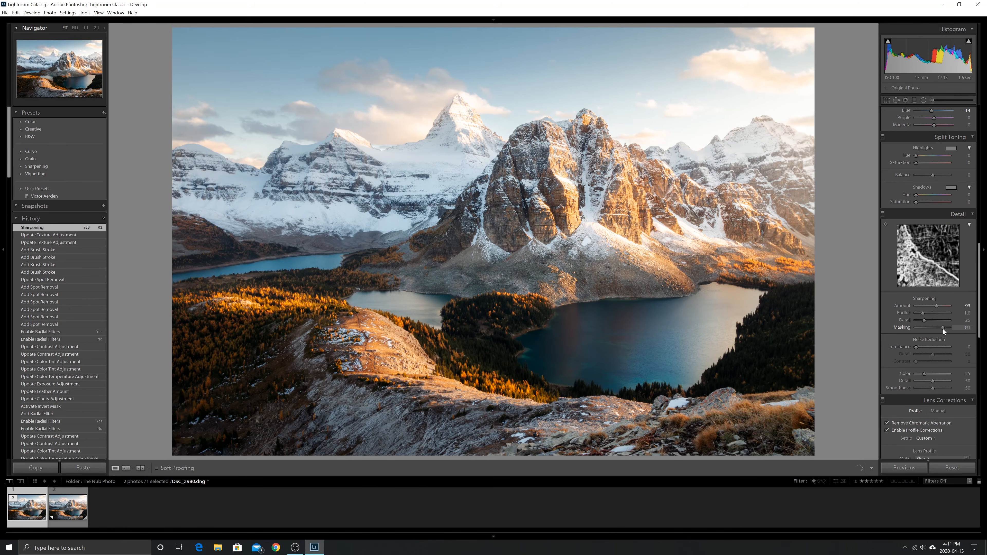
left_click(920, 328, "alt")
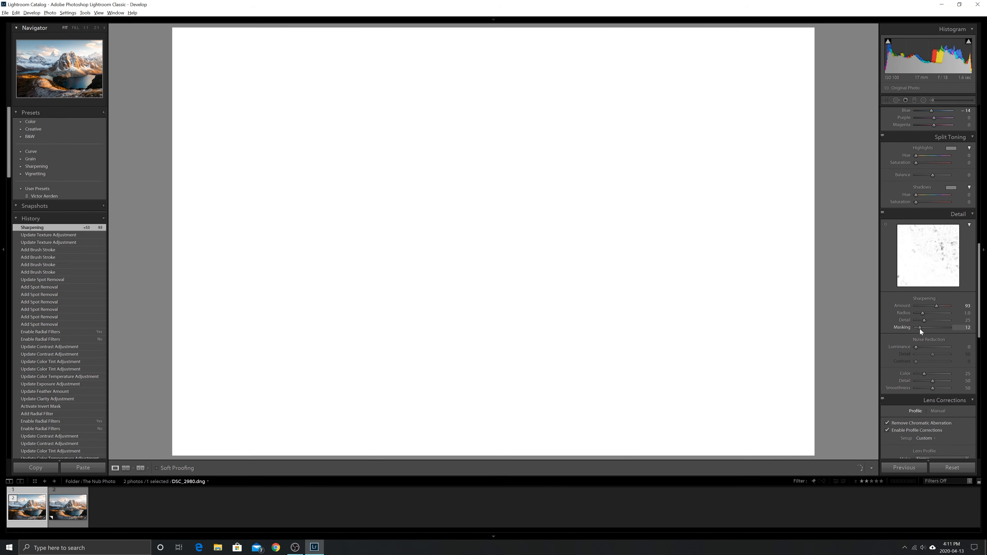
left_click_drag(919, 328, 922, 328)
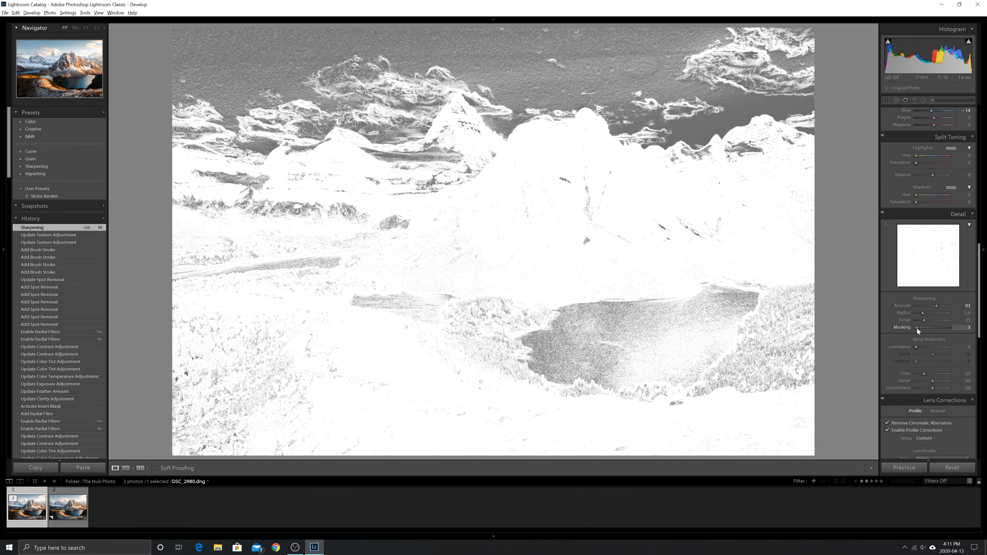
left_click_drag(916, 328, 930, 327)
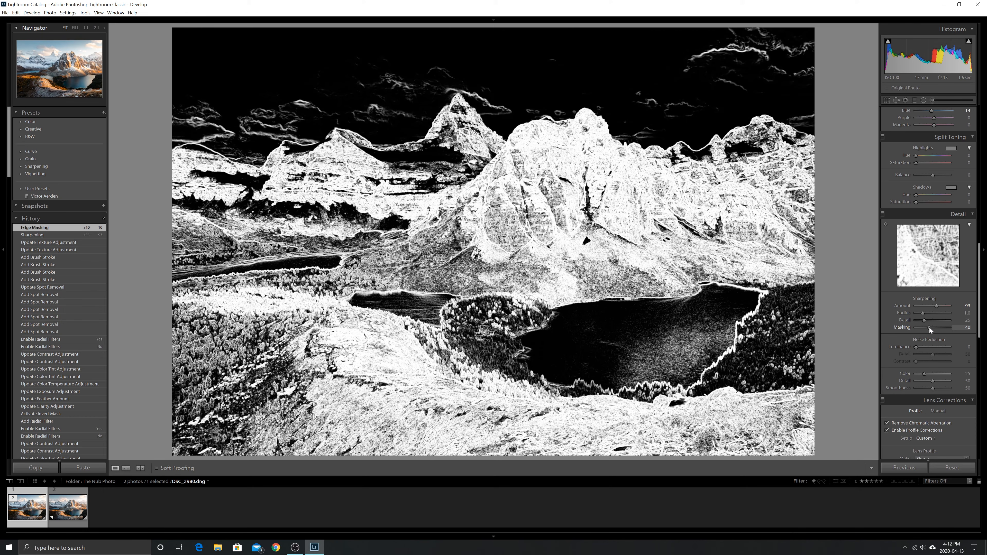
left_click_drag(929, 327, 928, 327)
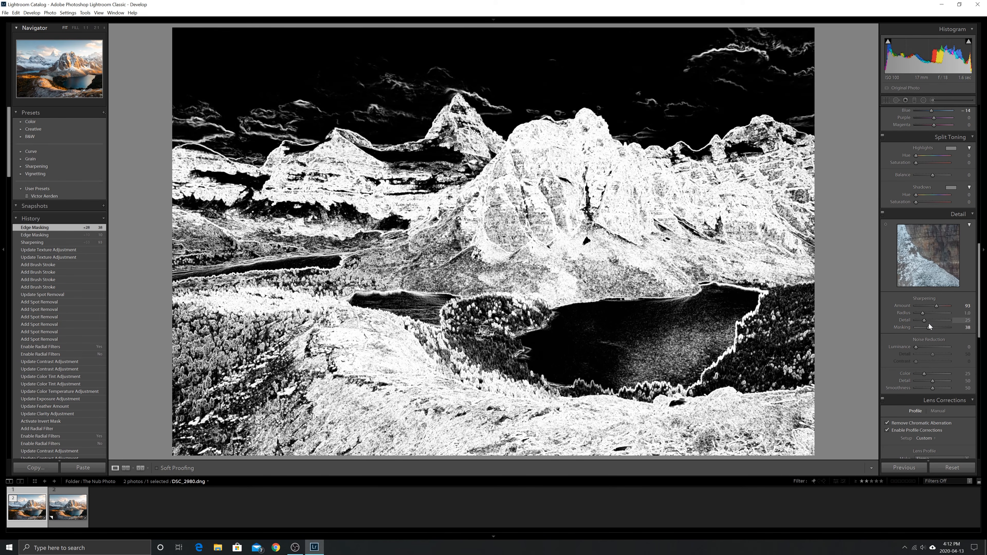
Examine the sharpened photo at close range around the lake, dark forest and mountains
scroll(970, 348, "down", 1)
scroll(979, 353, "down", 5)
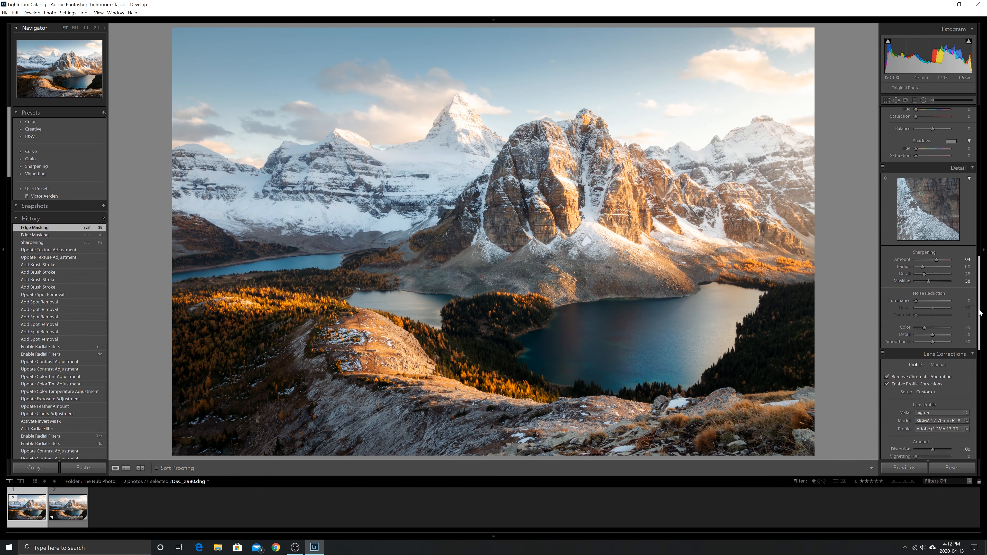
left_click_drag(979, 352, 979, 294)
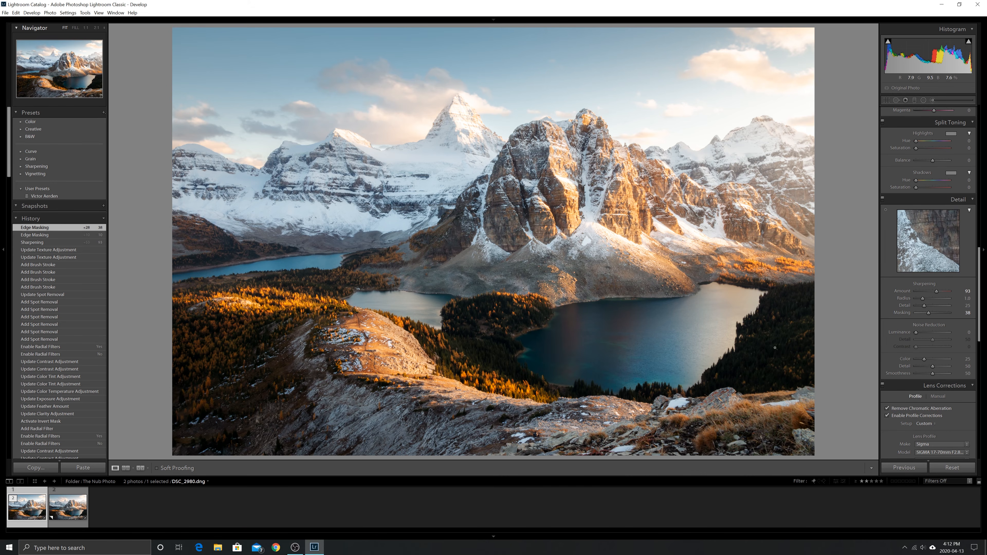
left_click(780, 334)
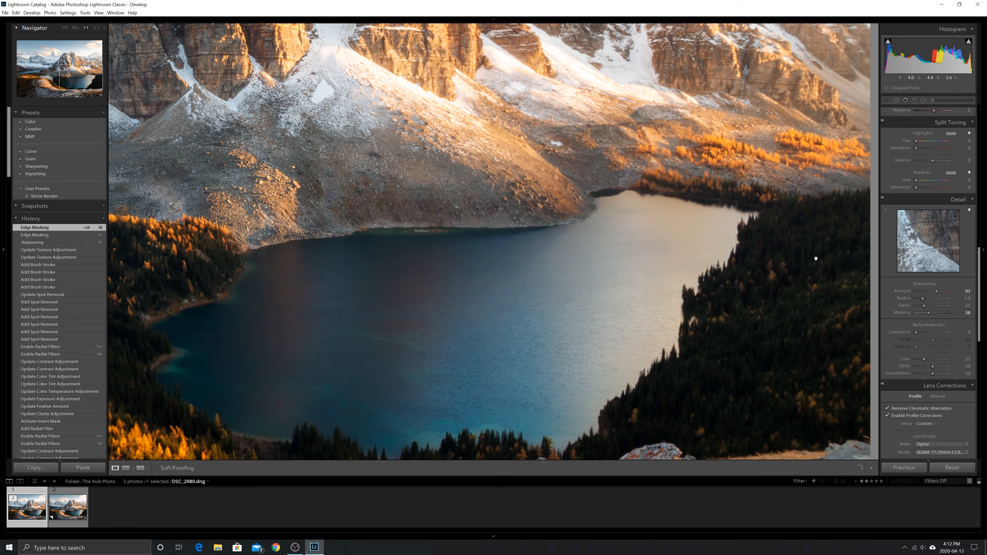
left_click_drag(583, 126, 563, 342)
left_click_drag(389, 350, 427, 428)
Add a graduated filter with vertical edges across the photo's left half and reset all its effect values
left_click_drag(982, 290, 982, 143)
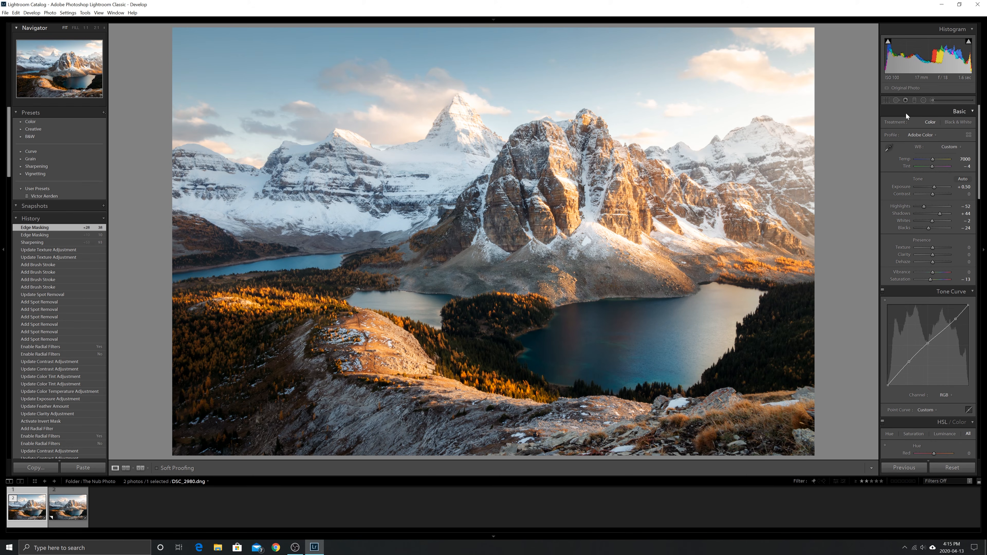
left_click(914, 100)
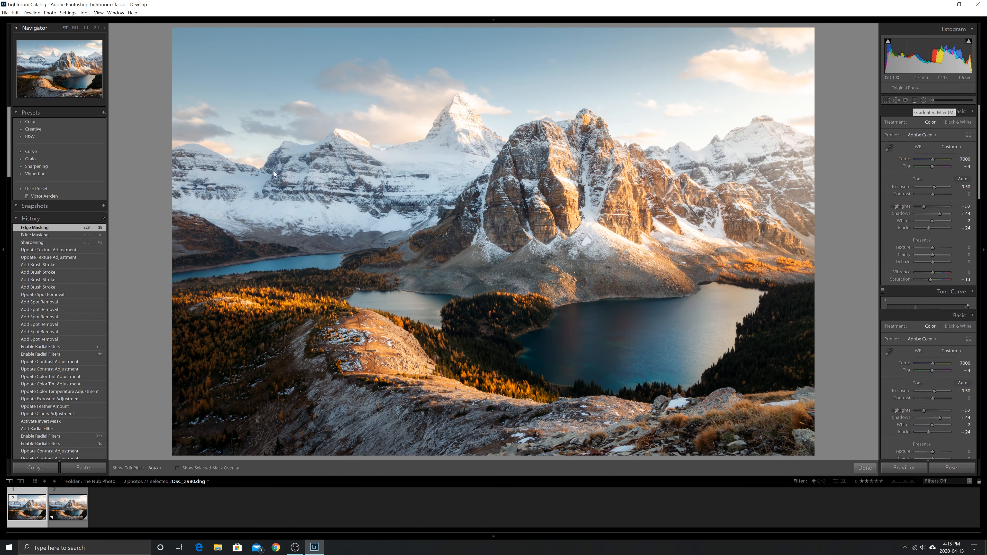
left_click_drag(548, 178, 171, 178)
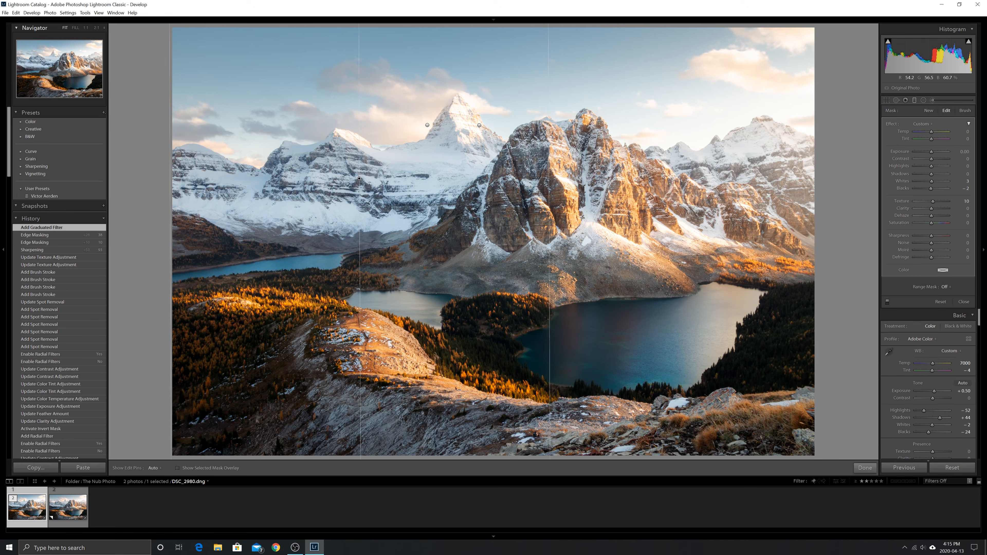
double_click(896, 125)
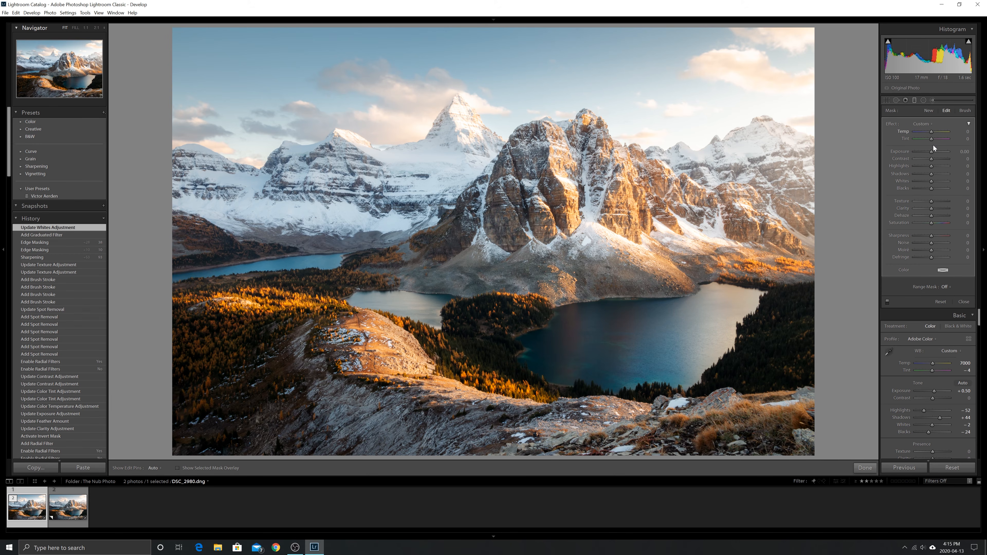
Set the graduated filter's exposure to -0.07, lower its temperature slightly, and finish filter editing
left_click(931, 153)
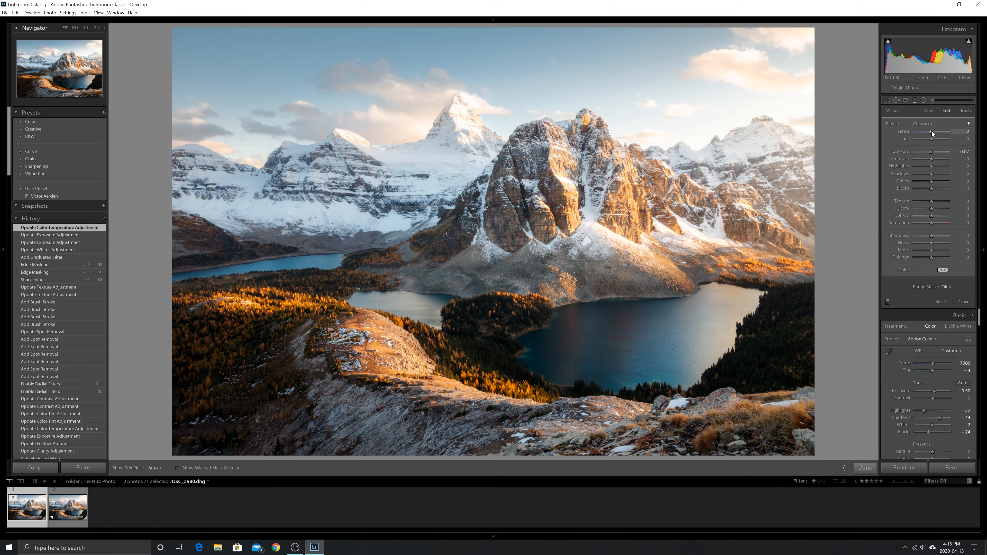
key("Down")
key("Down")
key("Down")
left_click(869, 470)
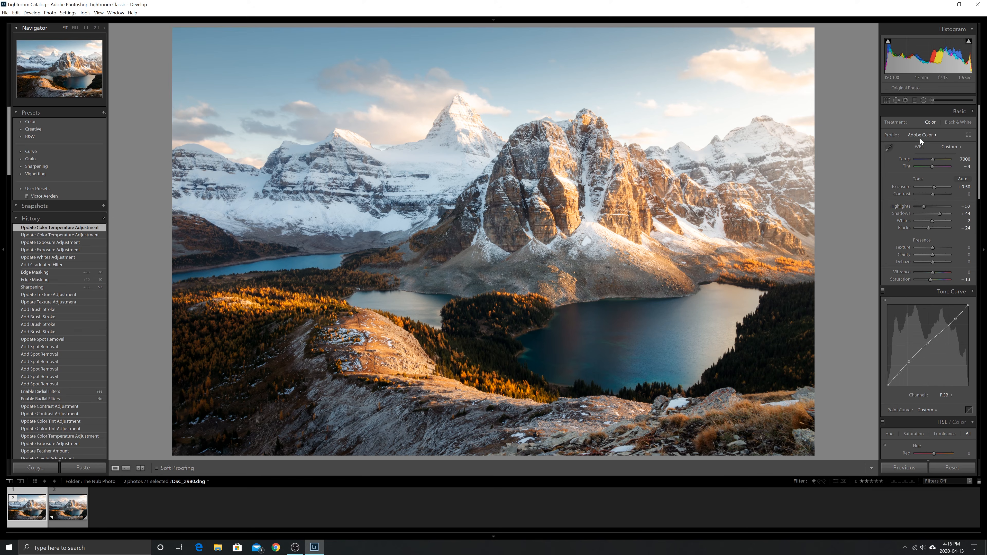
Set the upper of the three radial filters beyond the photo's right edge to highlights -27 and exposure 0.53
left_click(923, 101)
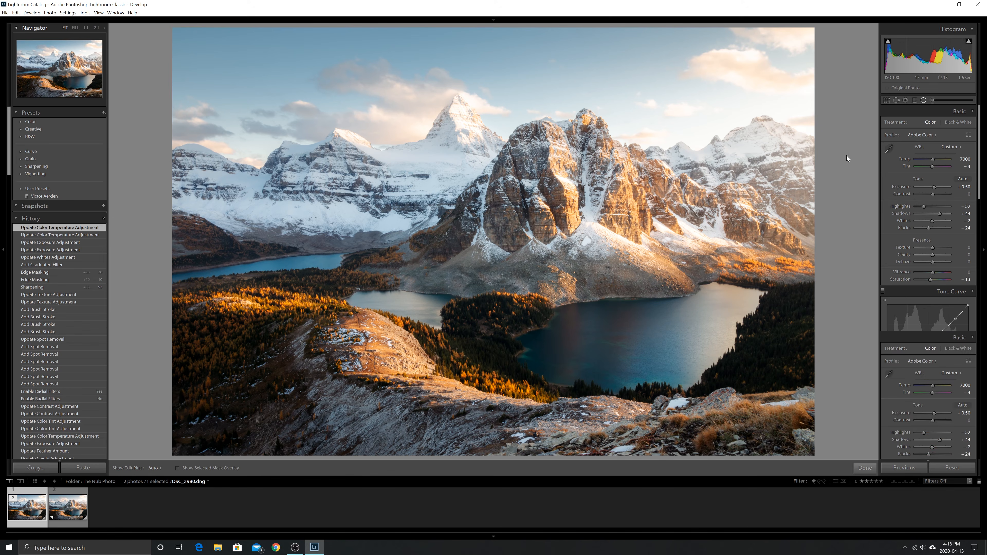
left_click_drag(847, 155, 848, 144)
left_click(846, 141)
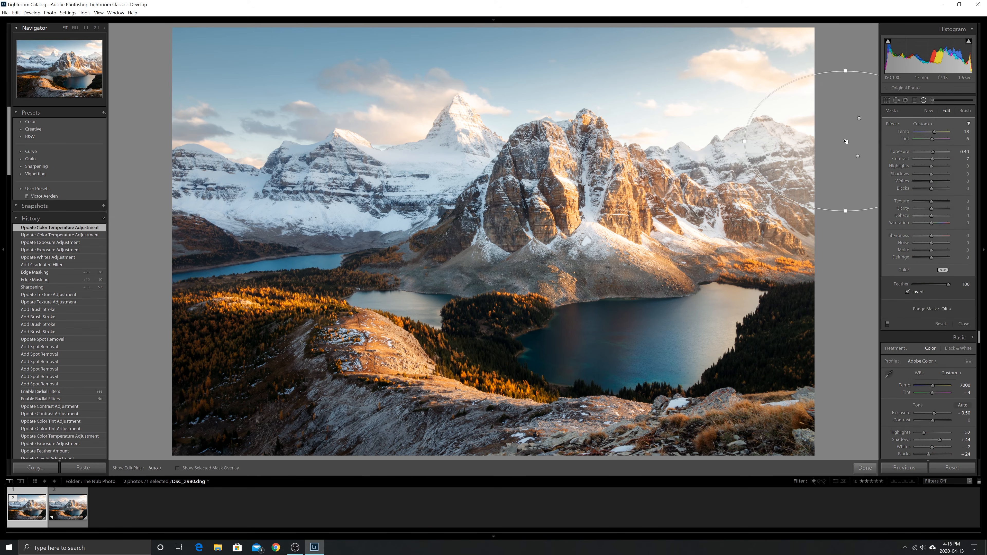
left_click(859, 156)
left_click(859, 118)
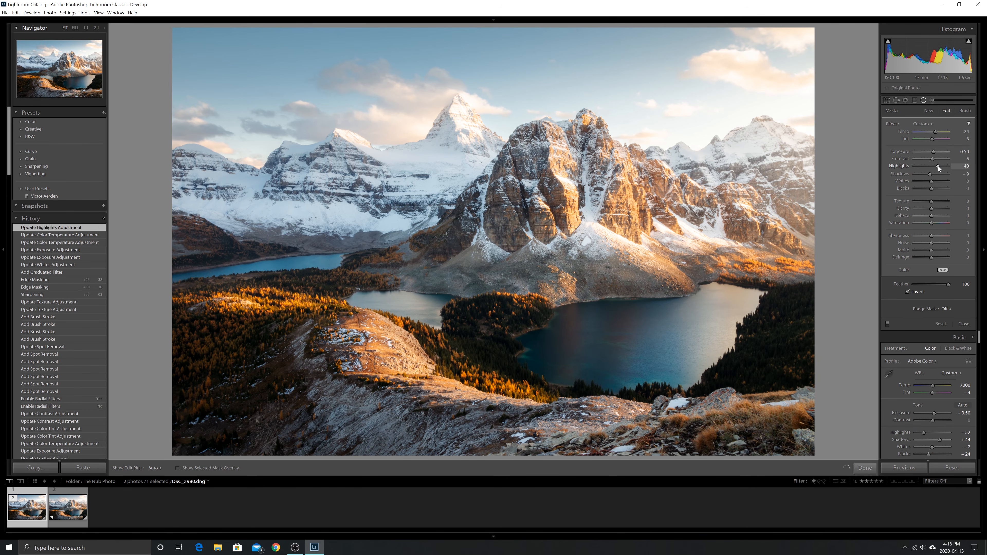
left_click_drag(937, 166, 925, 166)
left_click(926, 166)
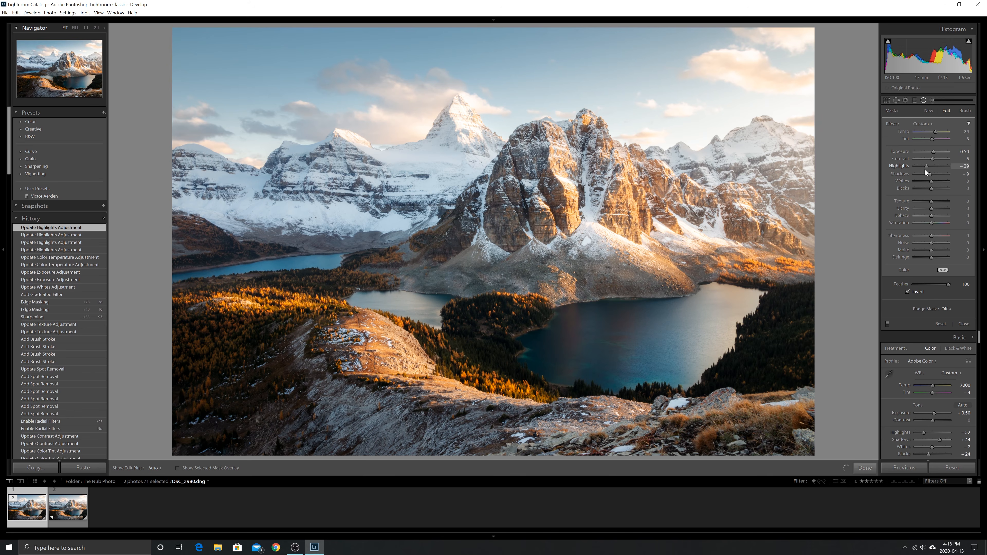
left_click(934, 153)
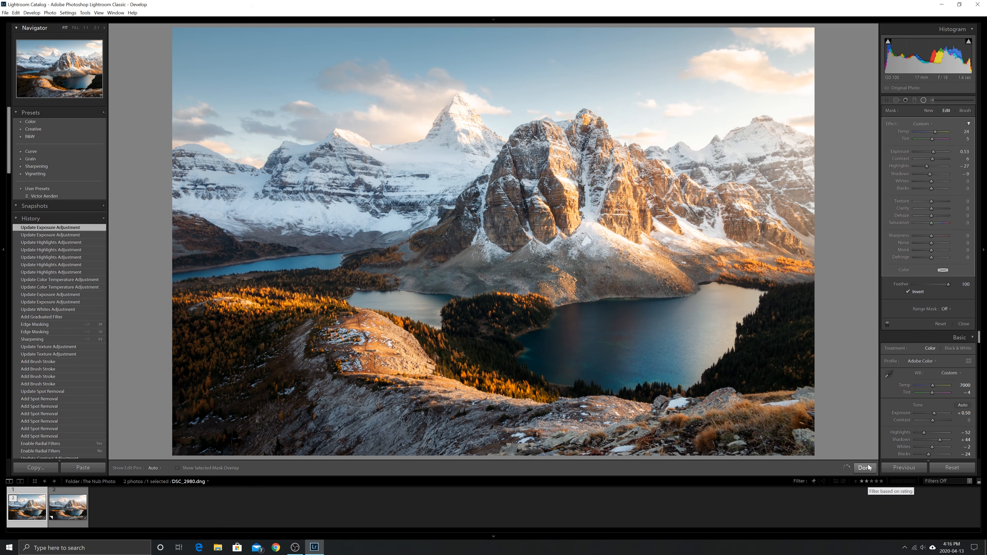
Raise the middle radial filter's exposure to 0.84 and warm it, set the lower one's temperature to 31 and exposure to 0.50, and finish
left_click(845, 141)
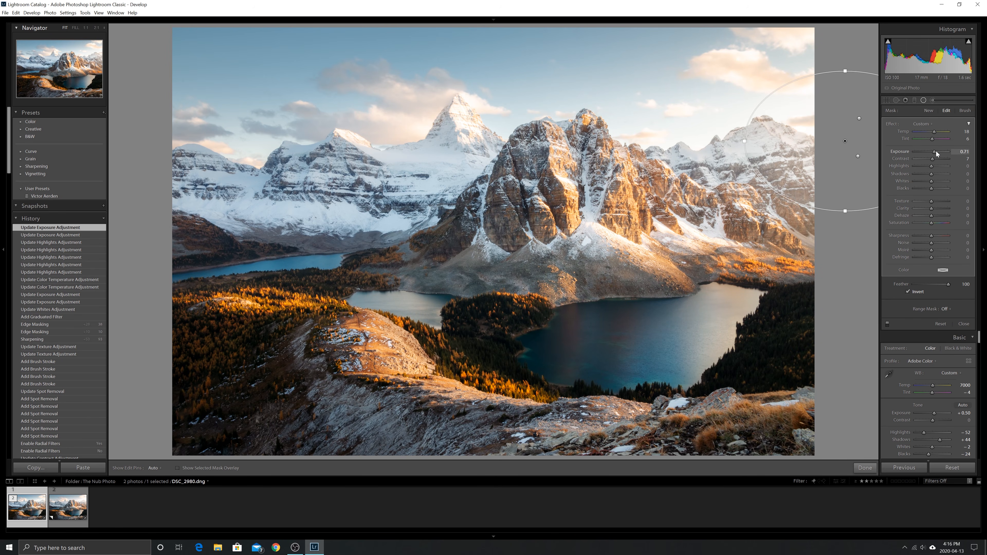
left_click_drag(936, 152, 936, 151)
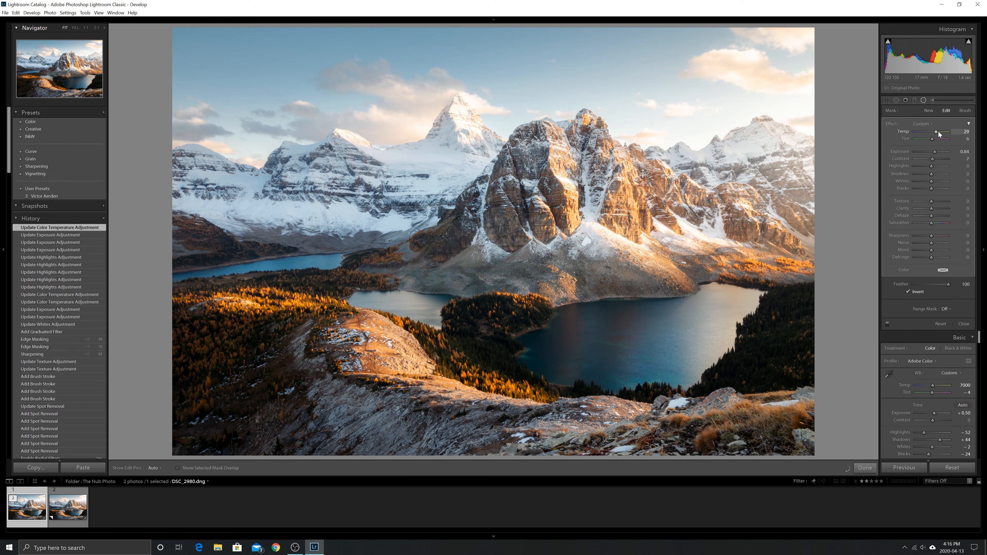
left_click(857, 157)
left_click_drag(934, 132, 934, 151)
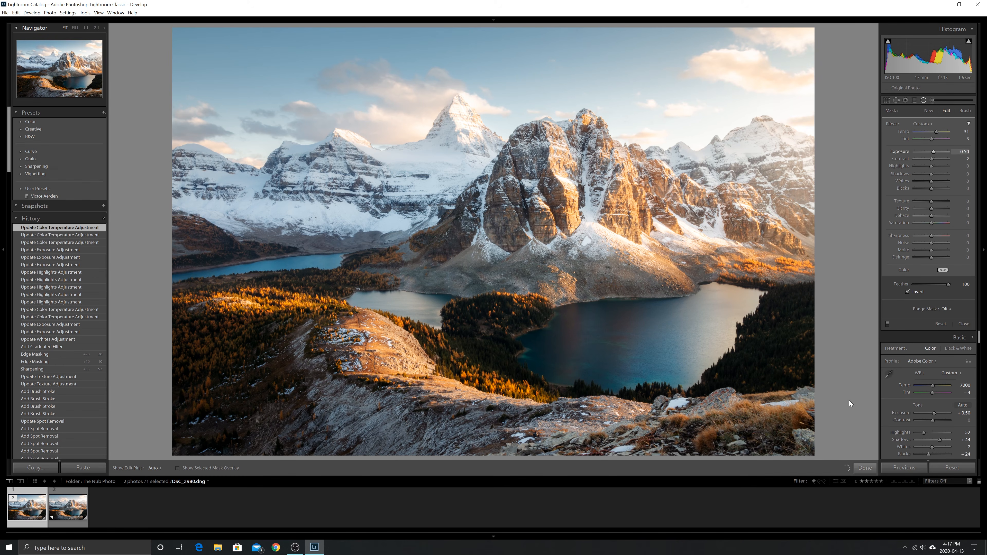
left_click(864, 468)
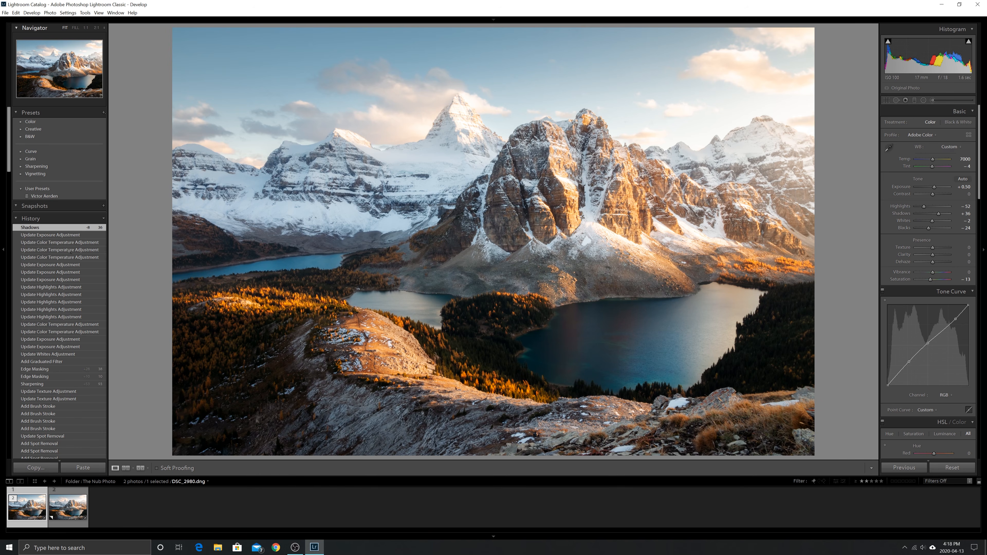
Compare the photo with its earlier Aqua Luminance Shift history state, and return to the latest Shadows state
scroll(76, 311, "down", 15)
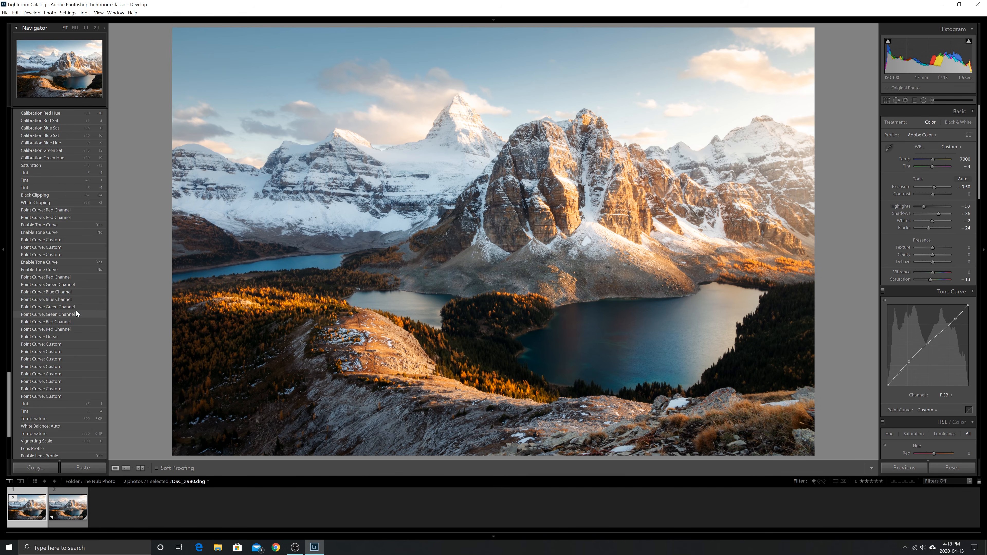
scroll(76, 311, "up", 8)
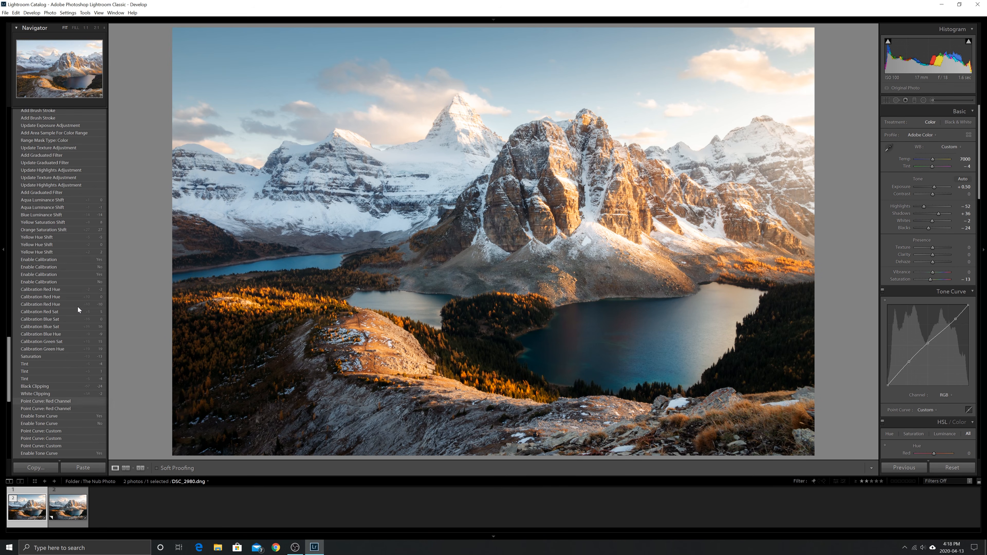
left_click(56, 200)
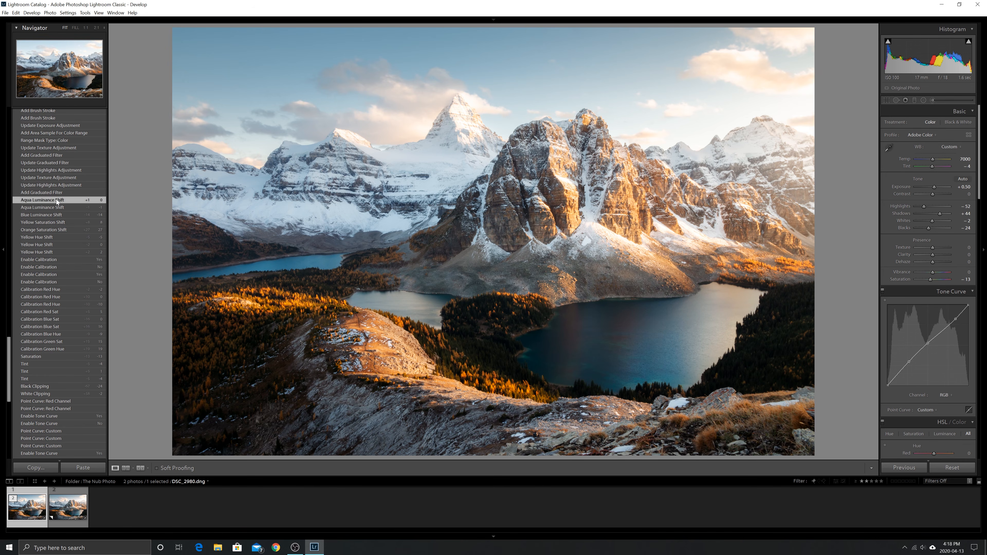
left_click_drag(8, 372, 9, 136)
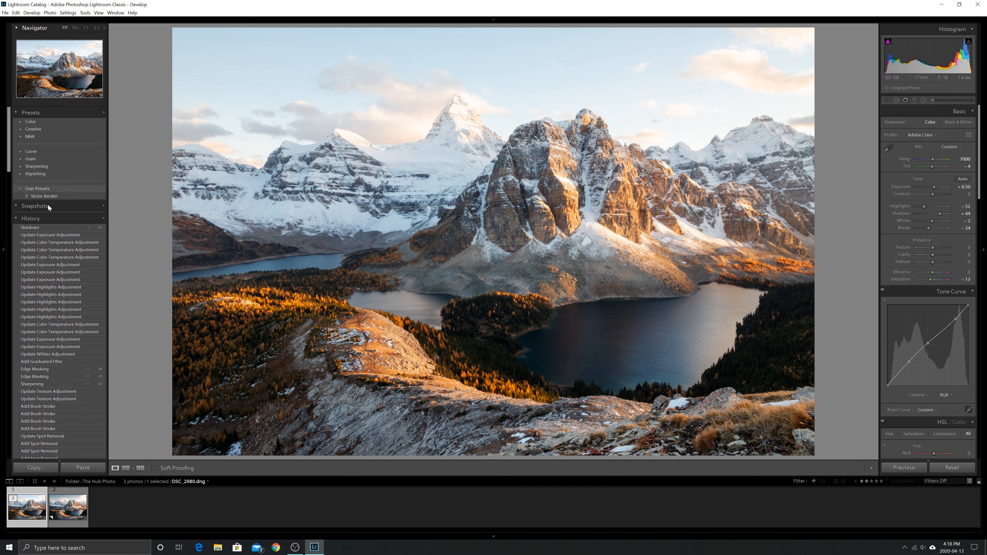
left_click(48, 229)
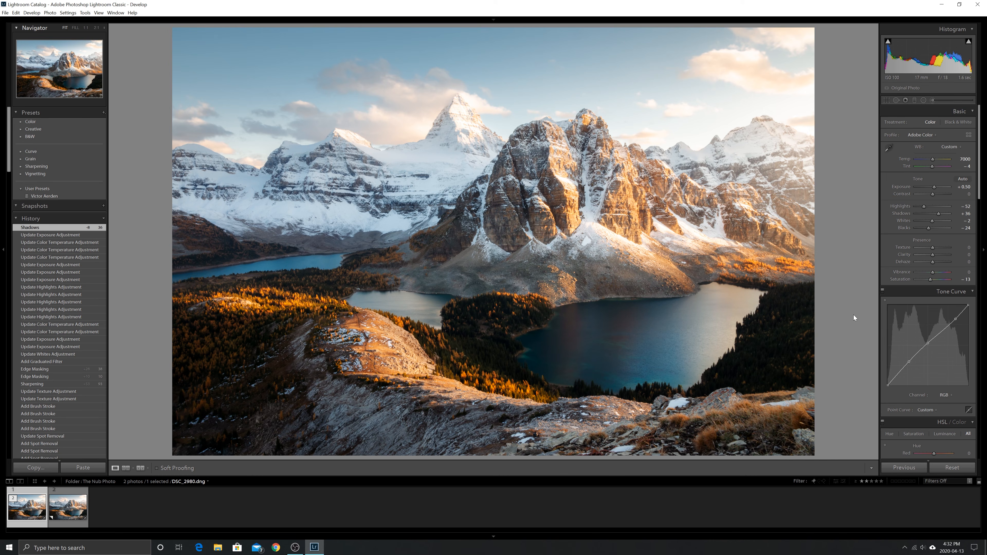
Prepare a fresh adjustment brush of size 2.0 with reset effects, exposure 0.53, slightly raised contrast and saturation 16
left_click(928, 101)
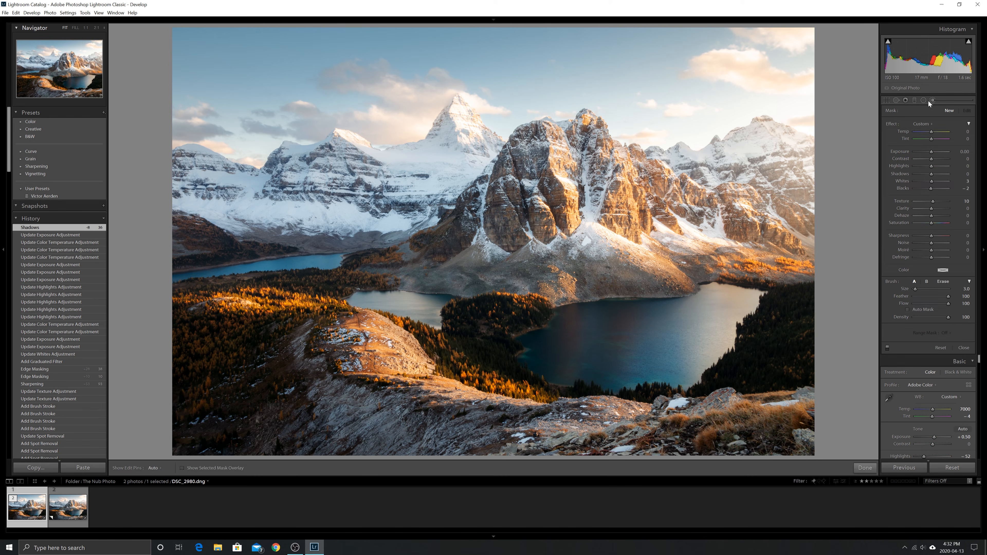
double_click(889, 124)
key("shift+Up")
key("Up")
key("Up")
key("Up")
key("Up")
key("Up")
key("Up")
key("bracketleft")
key("h")
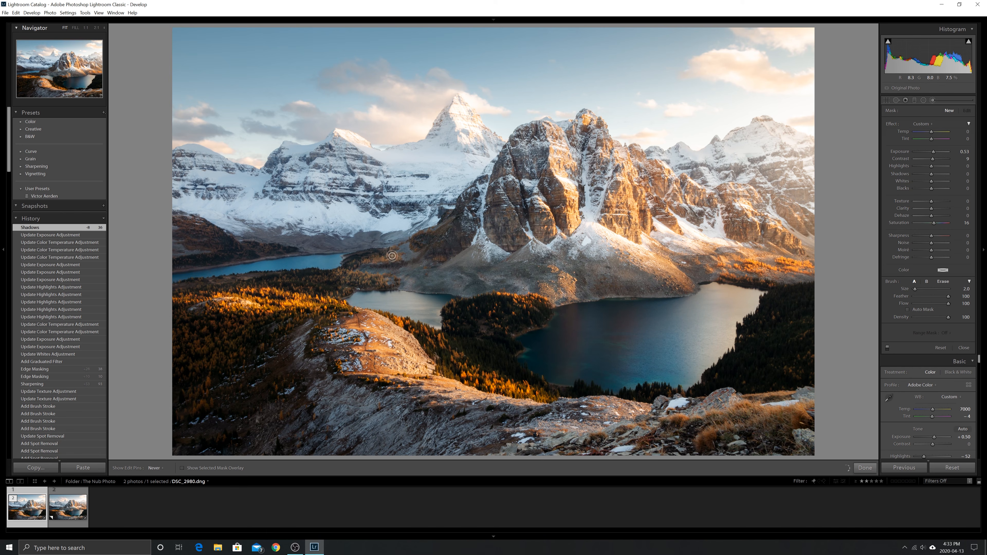
Brush light onto the slope and larch trees beside the distant lake, and erase the spill along their outer edge
left_click(416, 233)
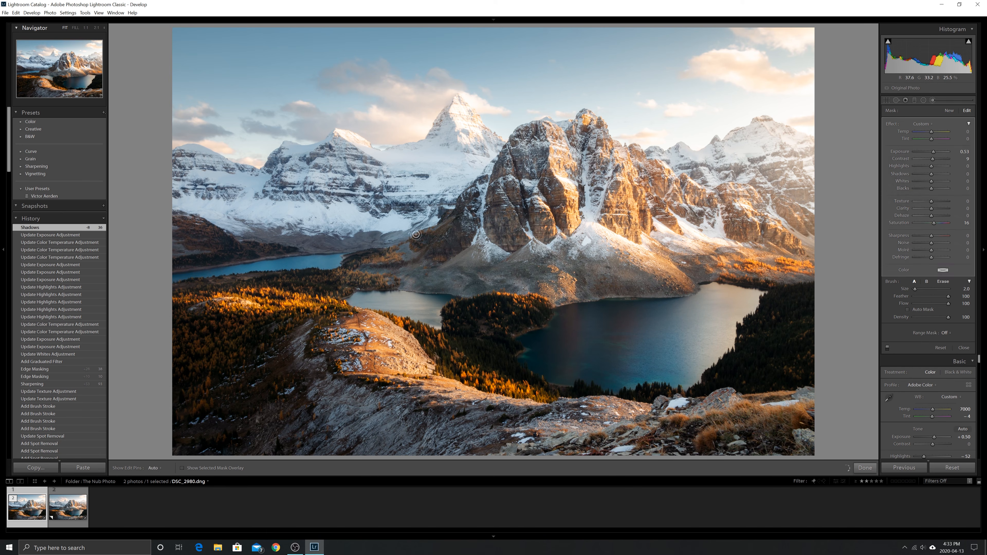
key("h")
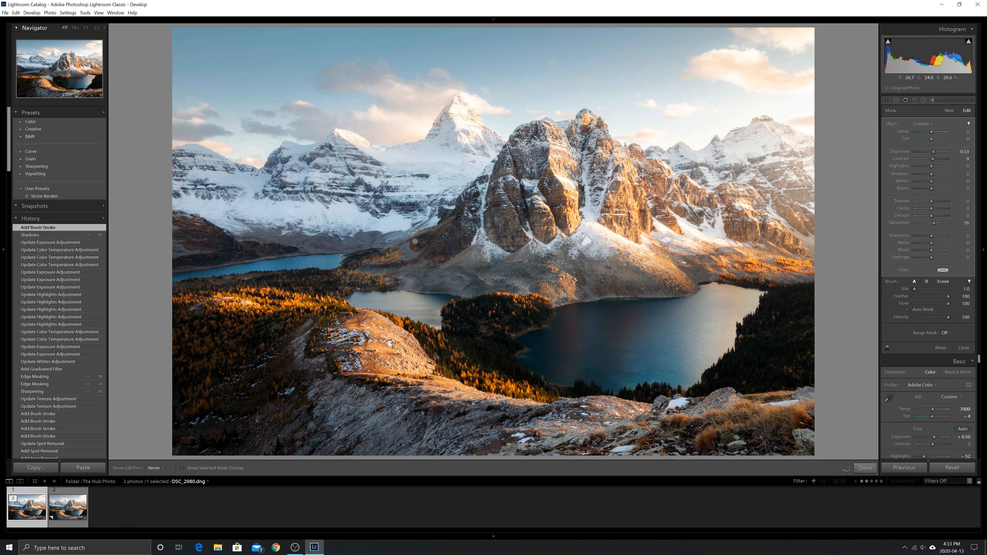
left_click(428, 231)
mouse_move(432, 233)
left_mouse_down()
mouse_move(419, 255)
mouse_move(365, 273)
mouse_move(389, 255)
left_mouse_up()
key("alt")
scroll(379, 234, "down", 5)
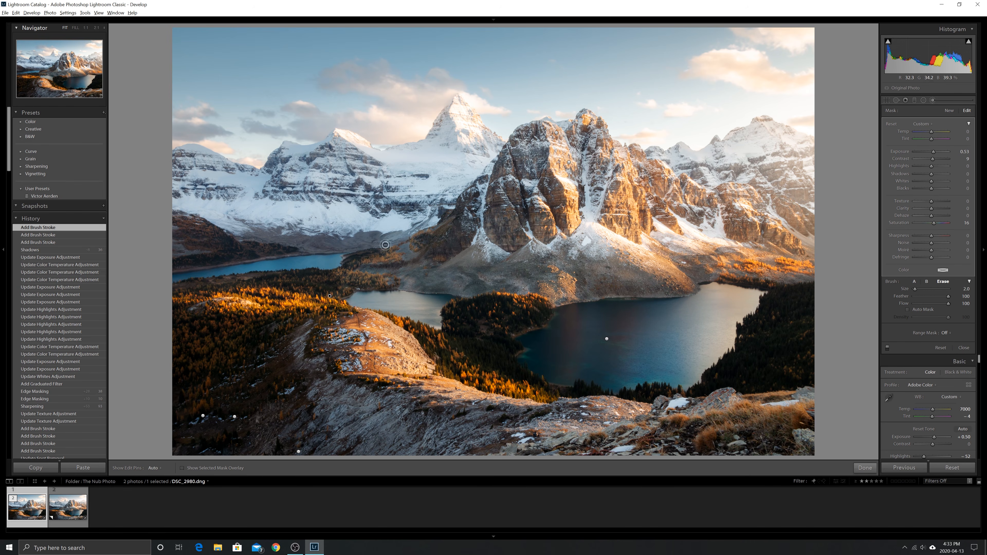
left_click_drag(385, 247, 343, 287)
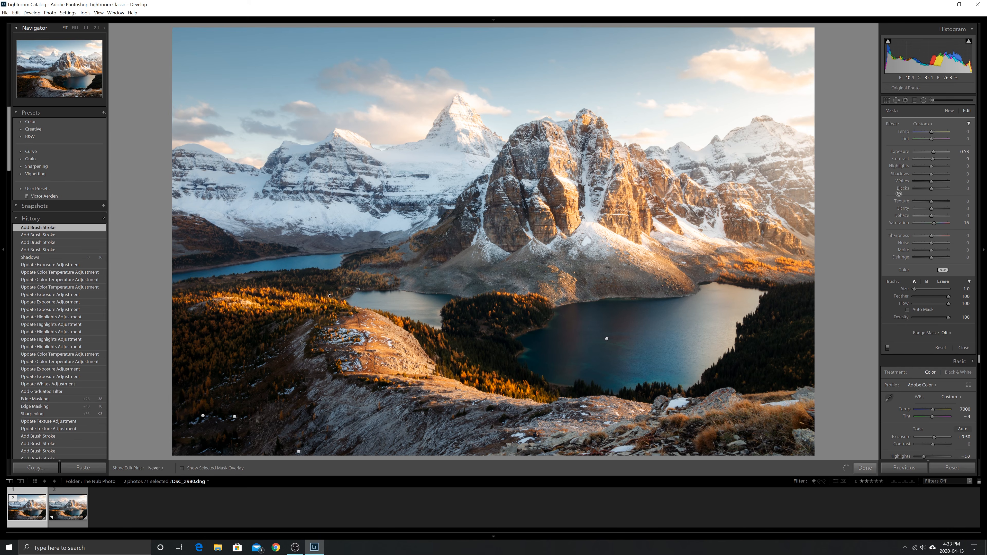
Set the brushed slope's saturation to 58, exposure to 0.43 and contrast to 19
left_click_drag(940, 224, 939, 223)
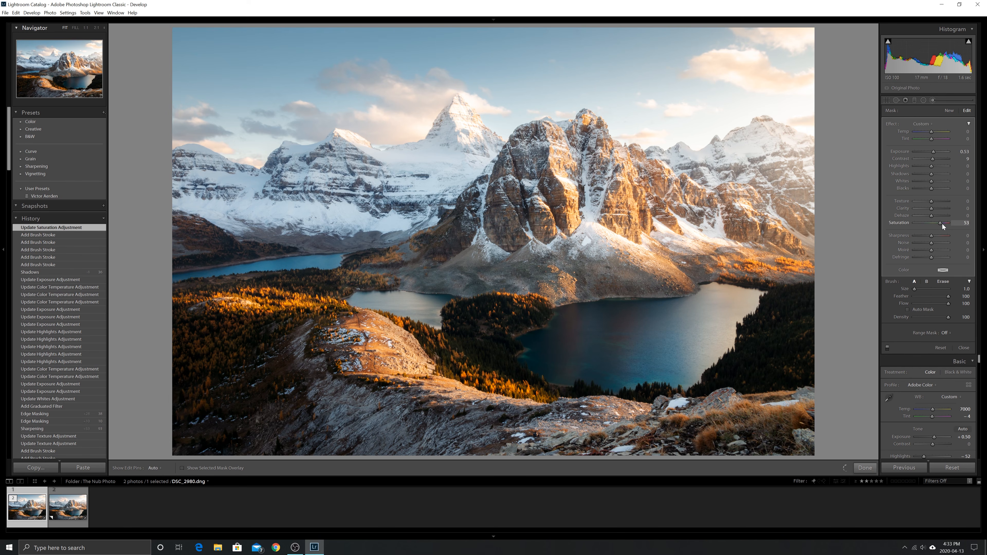
key("Down")
key("Down")
key("Down")
key("Return")
key("Up")
key("Up")
key("Up")
key("Up")
key("Up")
key("Up")
key("Up")
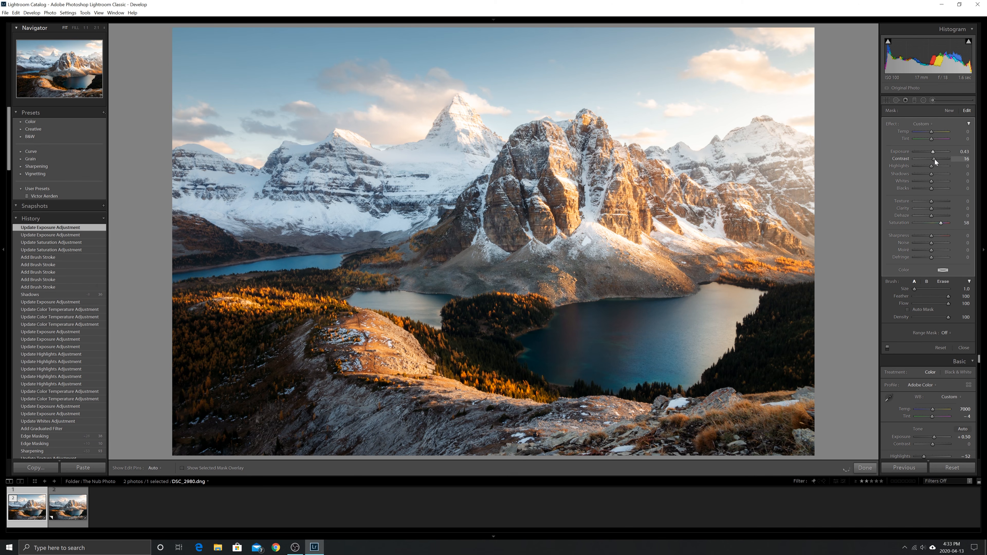
key("Up")
key("Up")
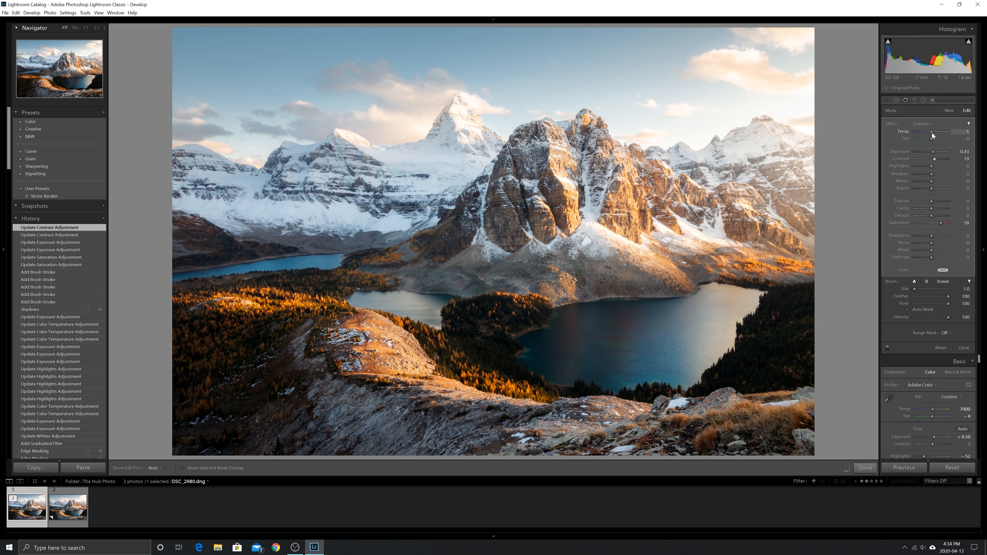
Set the brushed slope's temperature to 4, tint to 1, whites to 3 and blacks to -1
key("Up")
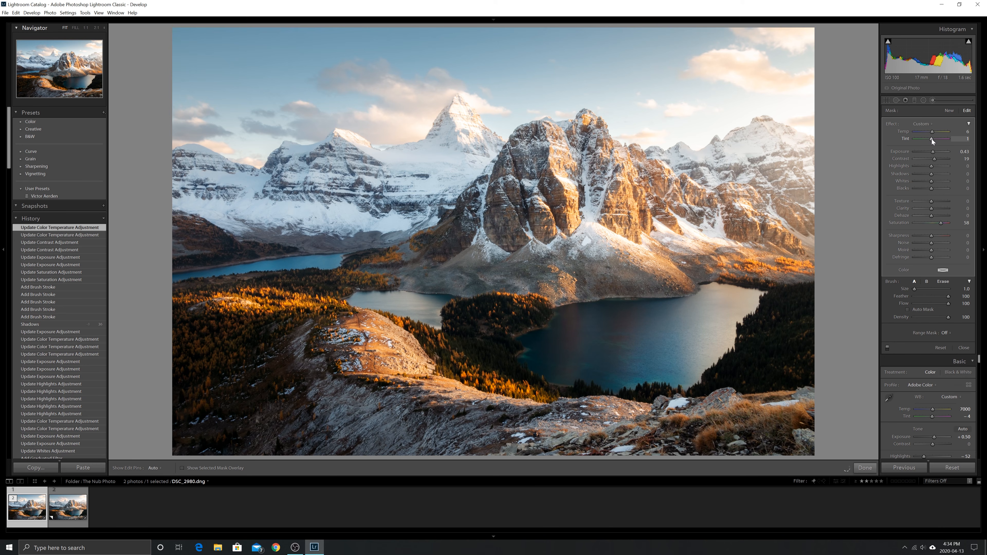
key("Down")
key("Down")
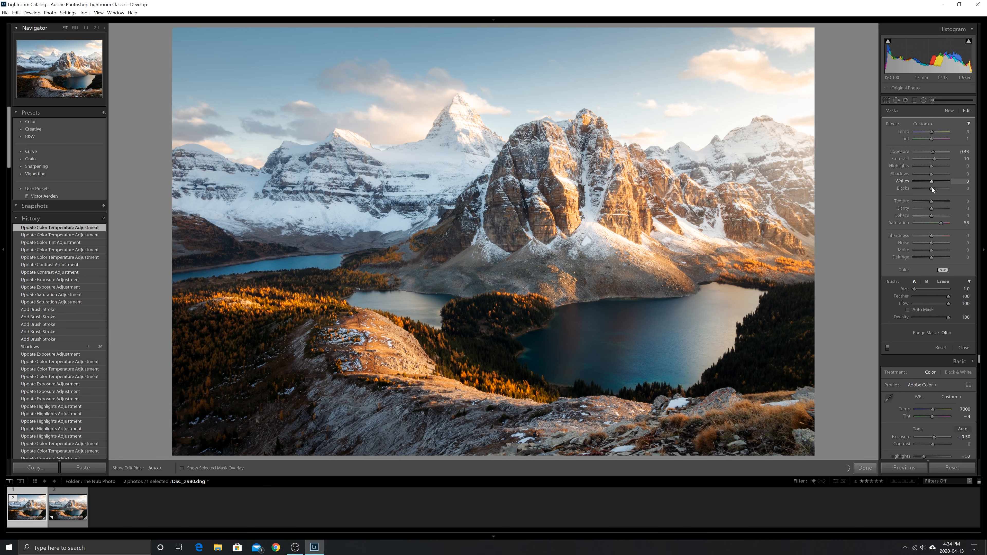
key("Down")
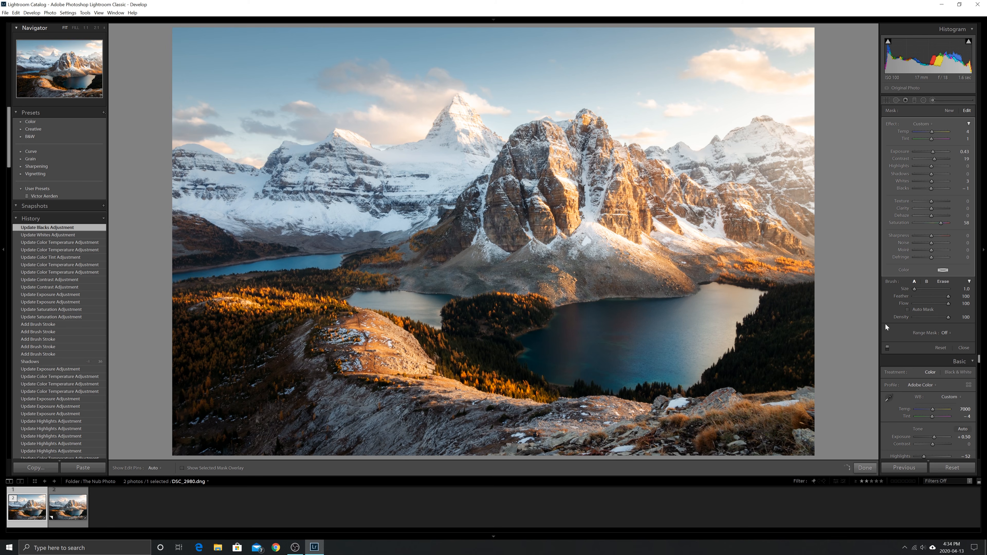
Delete the slope's brush adjustment for comparison, undo the deletion, and finish brush editing
key("Delete")
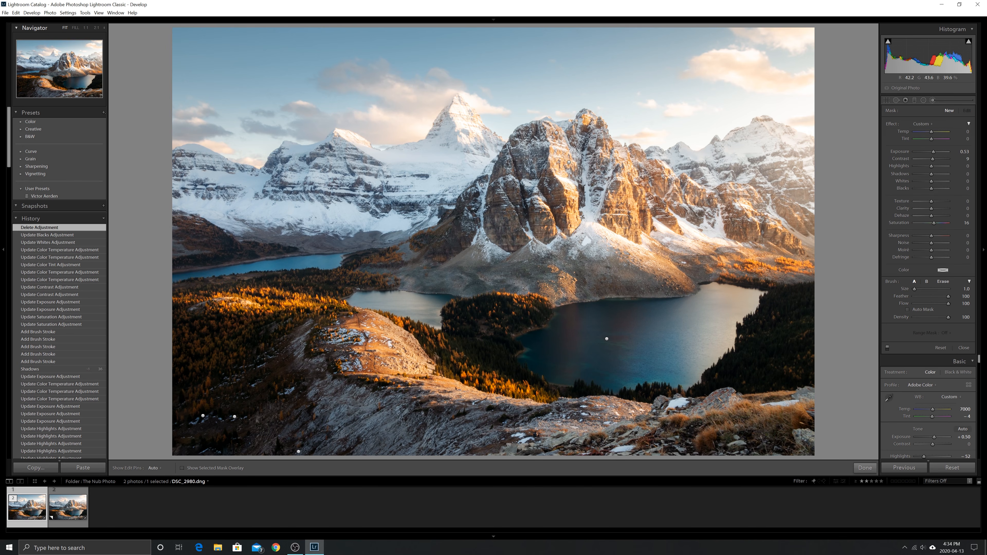
key("ctrl+z")
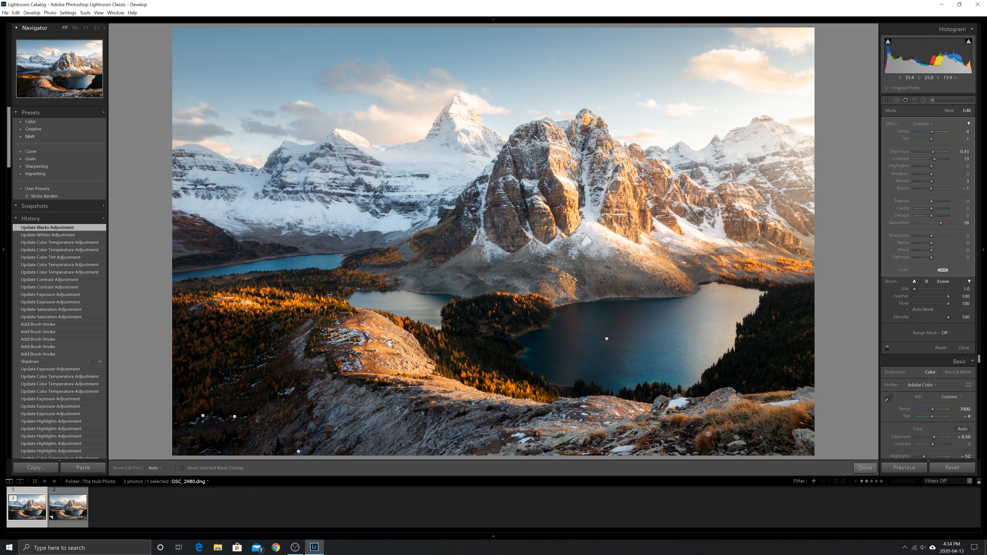
left_click(864, 468)
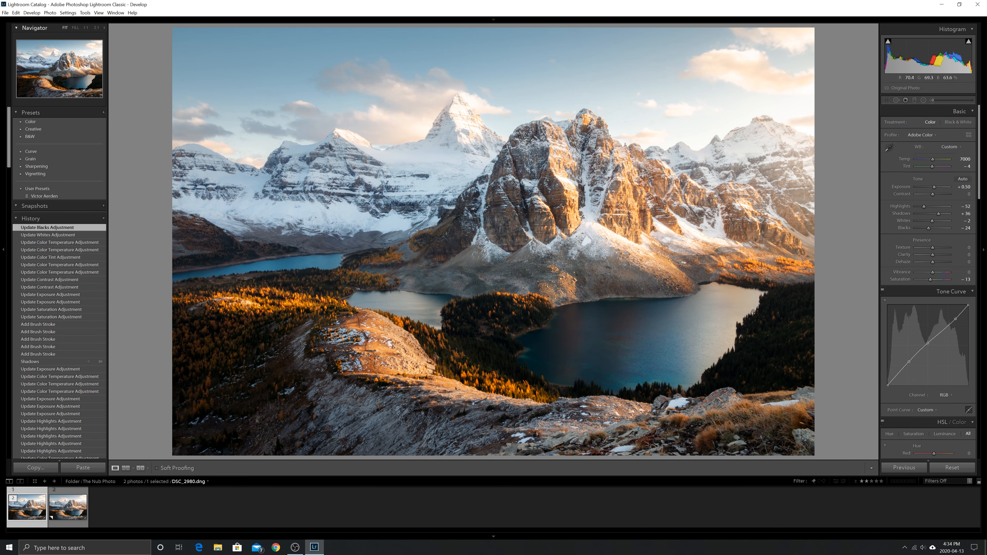
Compare the finished photo with its unedited before version, and return to the edited version
key("backslash")
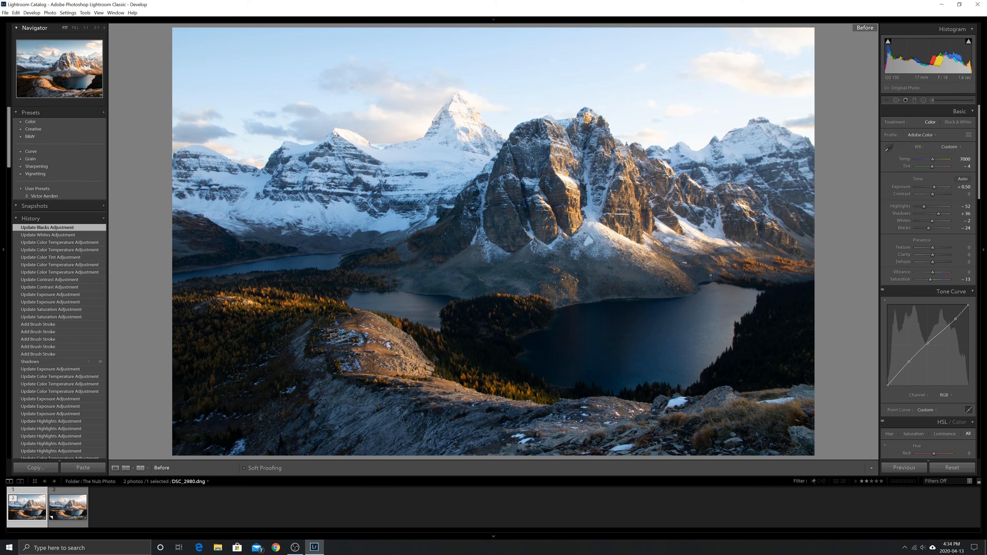
key("backslash")
key("backslash")
key("backslash")
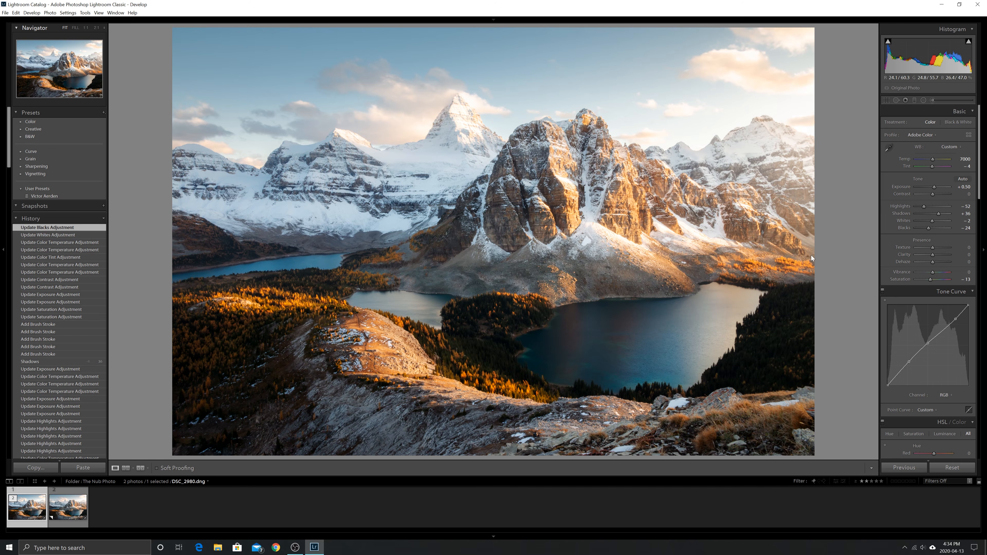